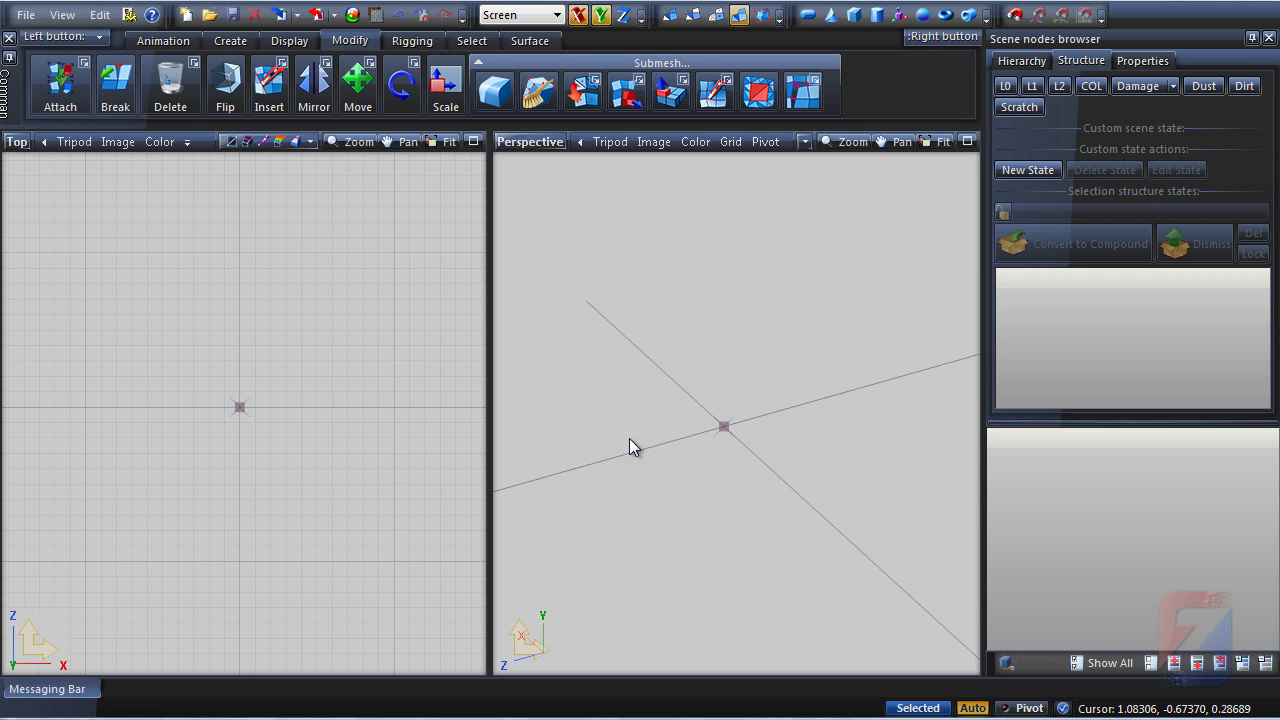
Step: Import model.pmd from the MAN TGX interior uk folder into the scene
click(283, 17)
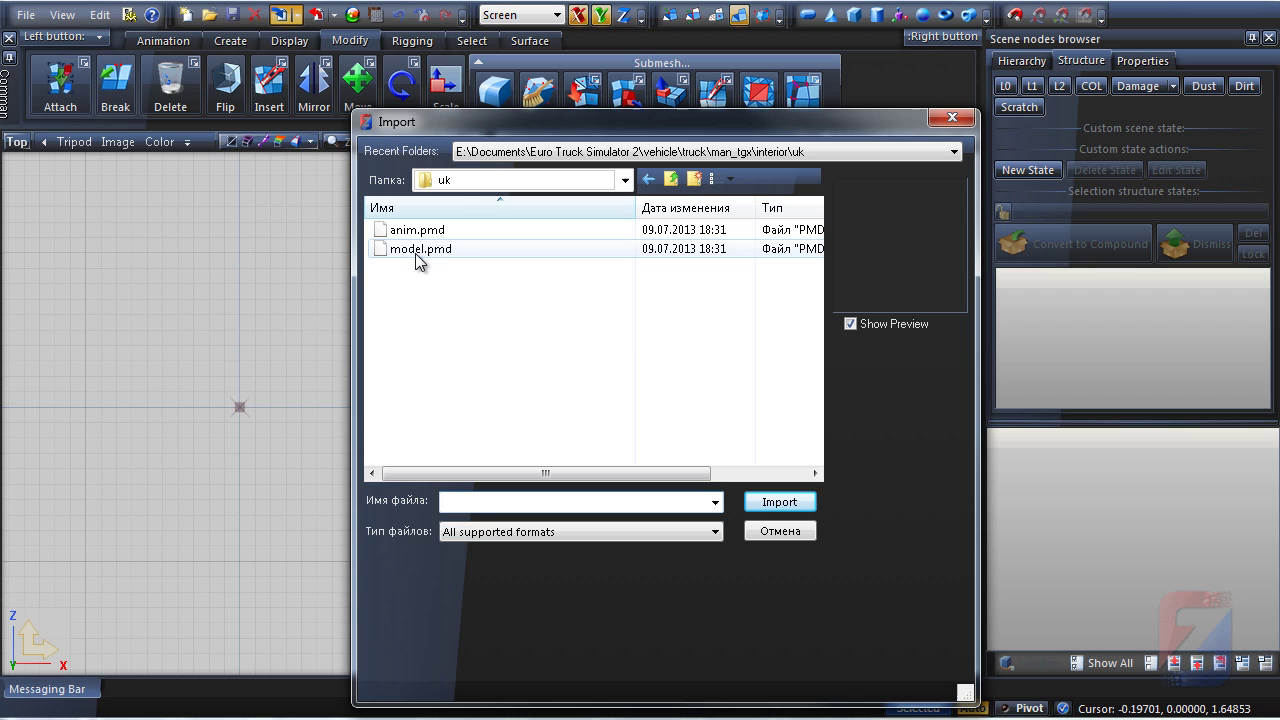
click(416, 252)
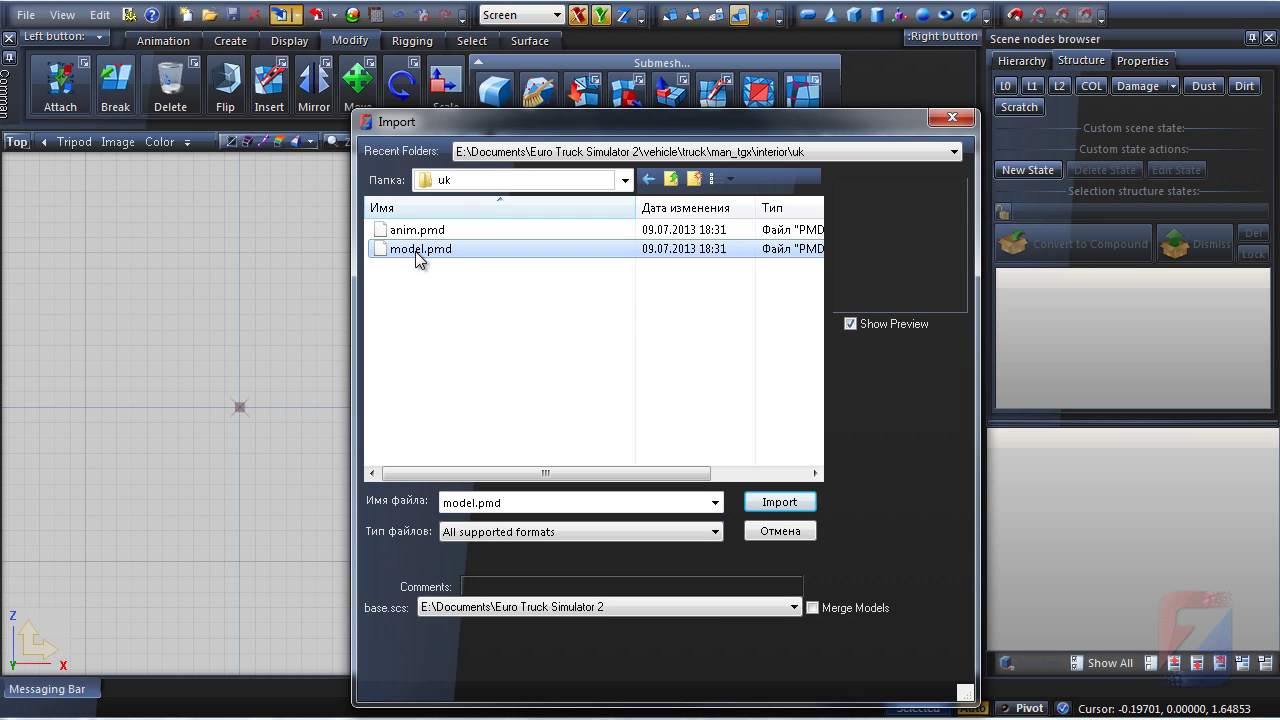
click(814, 607)
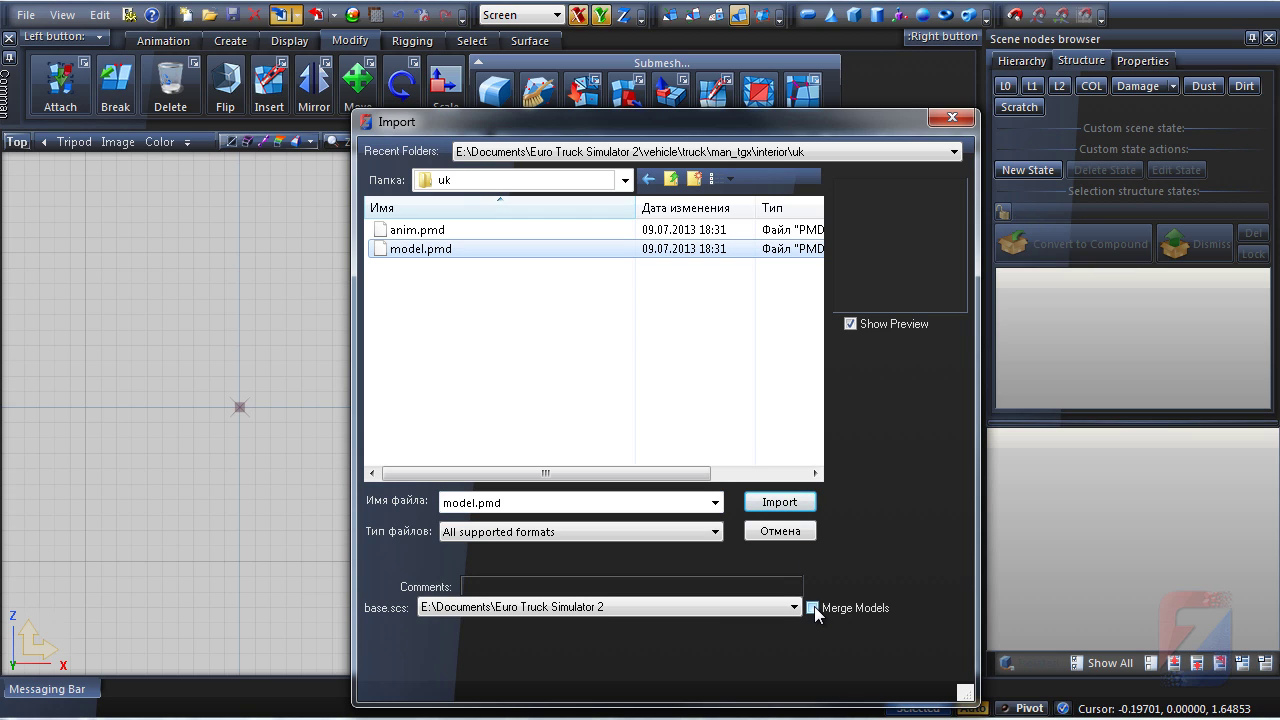
click(780, 503)
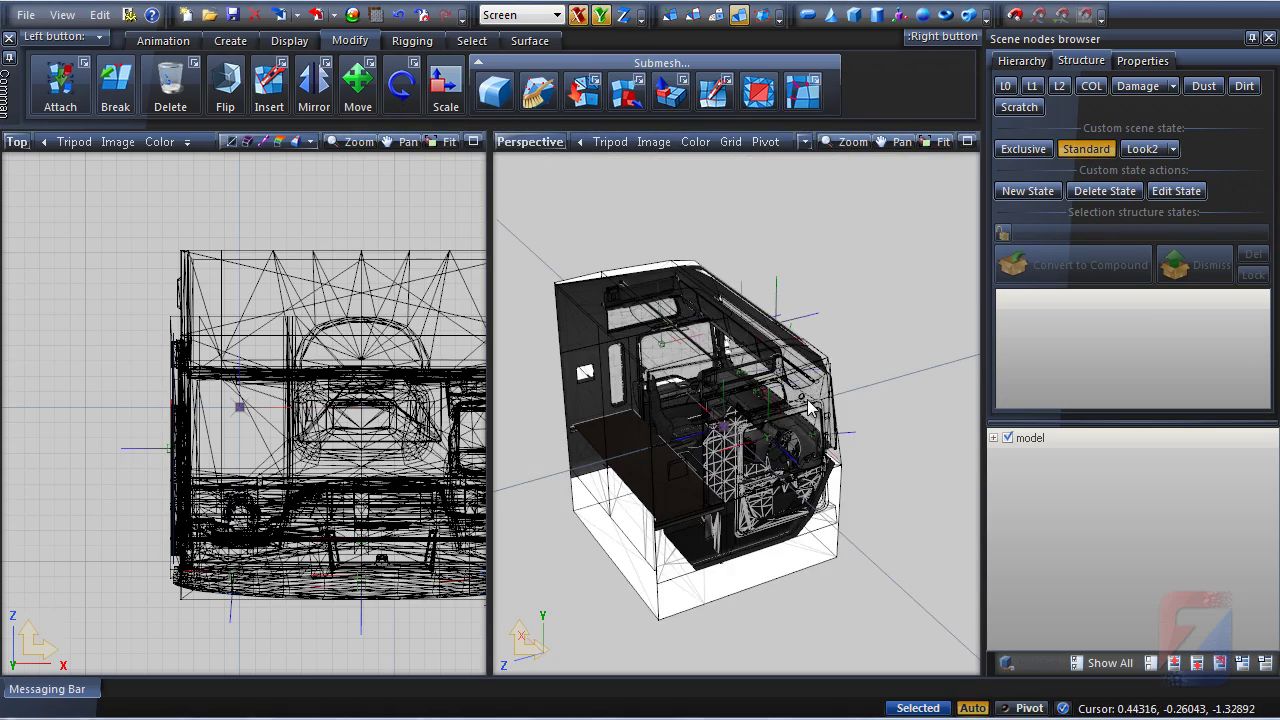
Step: Import anim.pmd from the same folder alongside the cab interior model
scroll(813, 463, up, 2)
middle_drag(734, 589, 723, 627)
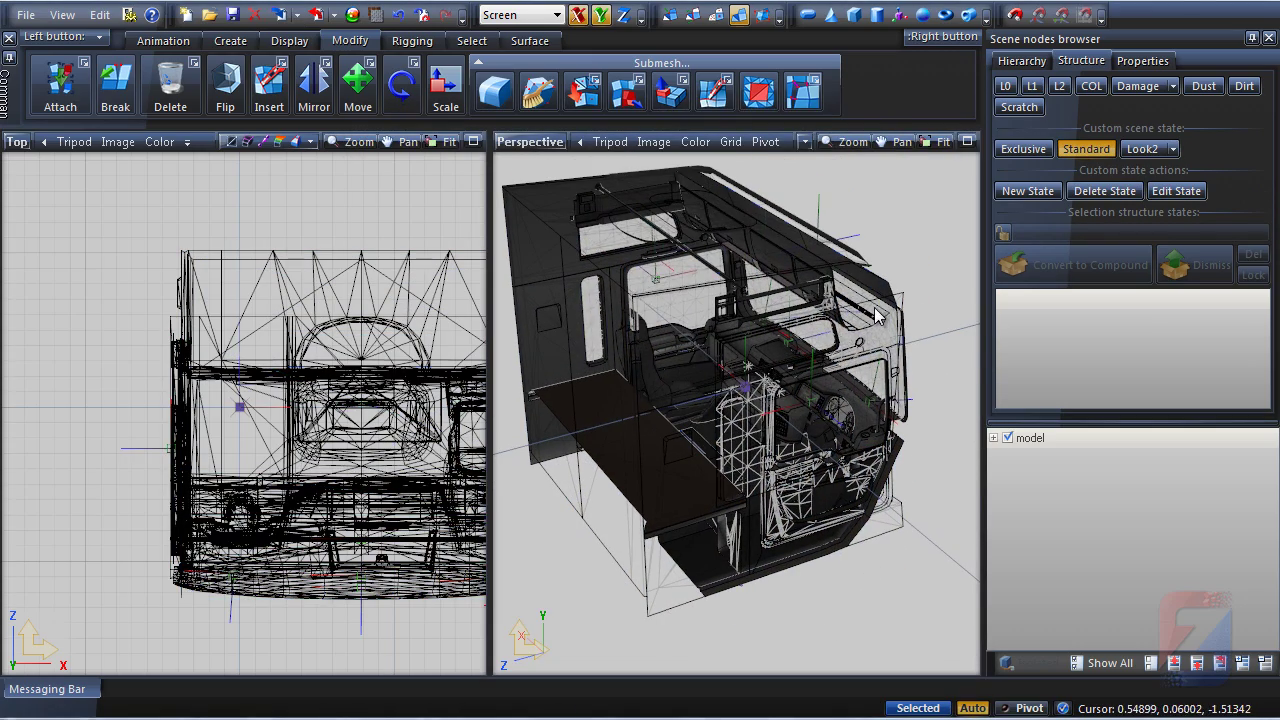
middle_drag(898, 325, 643, 354)
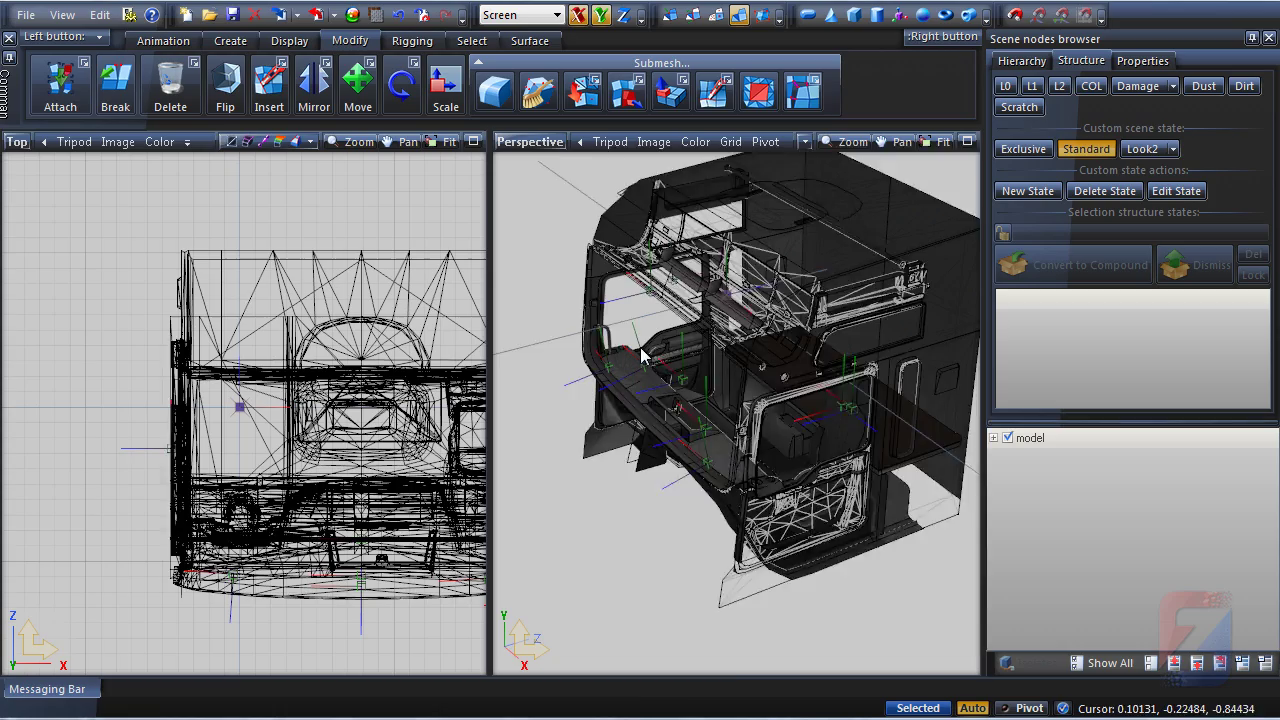
scroll(635, 306, up, 2)
middle_drag(635, 306, 758, 447)
scroll(749, 406, up, 4)
click(280, 14)
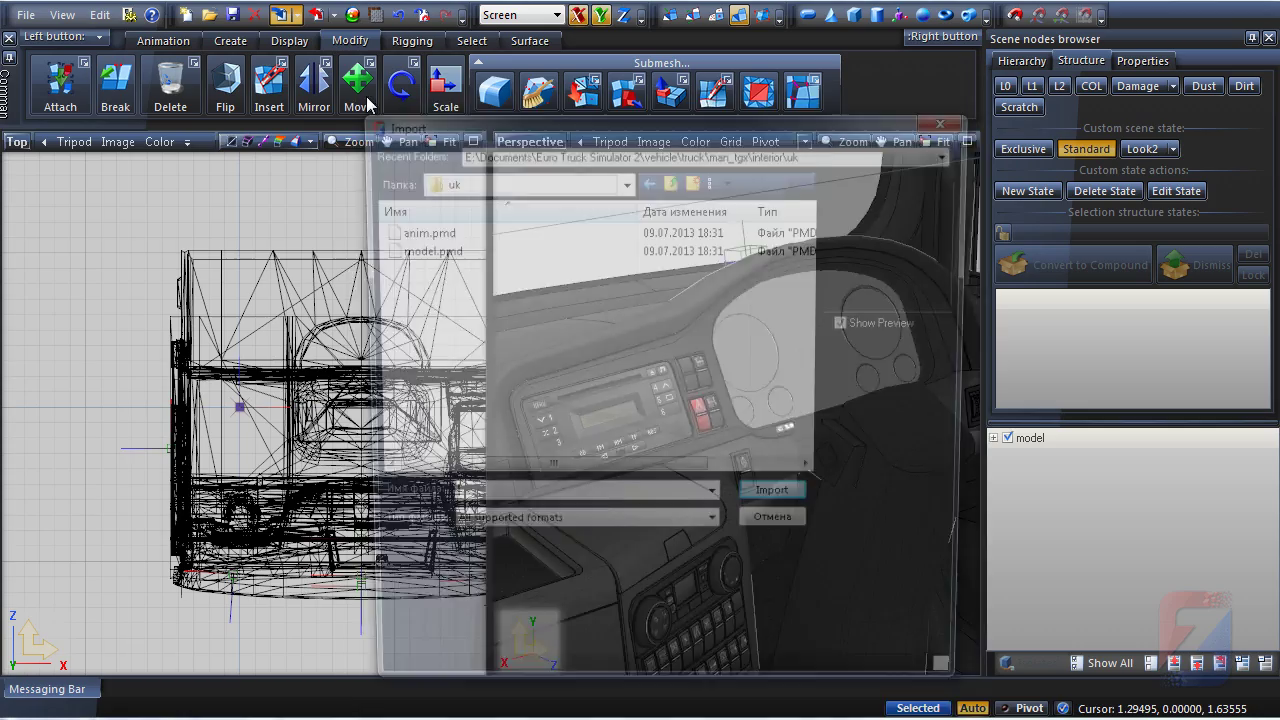
click(418, 230)
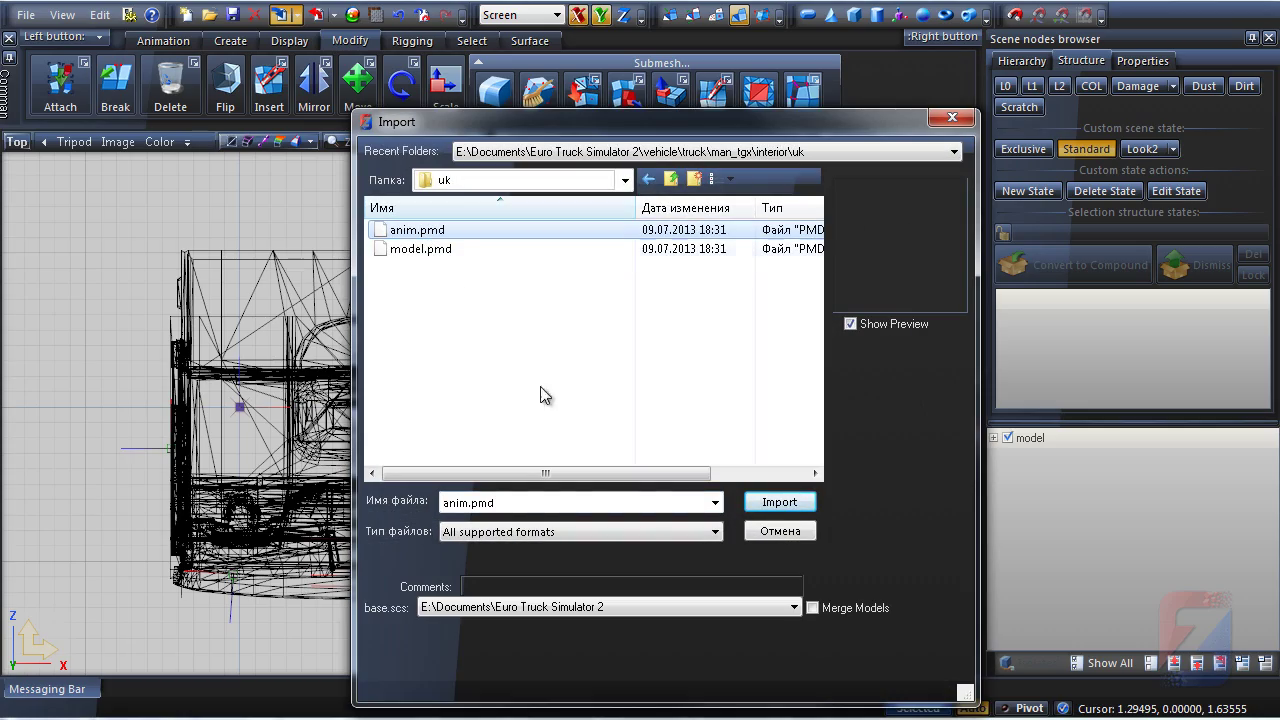
click(792, 510)
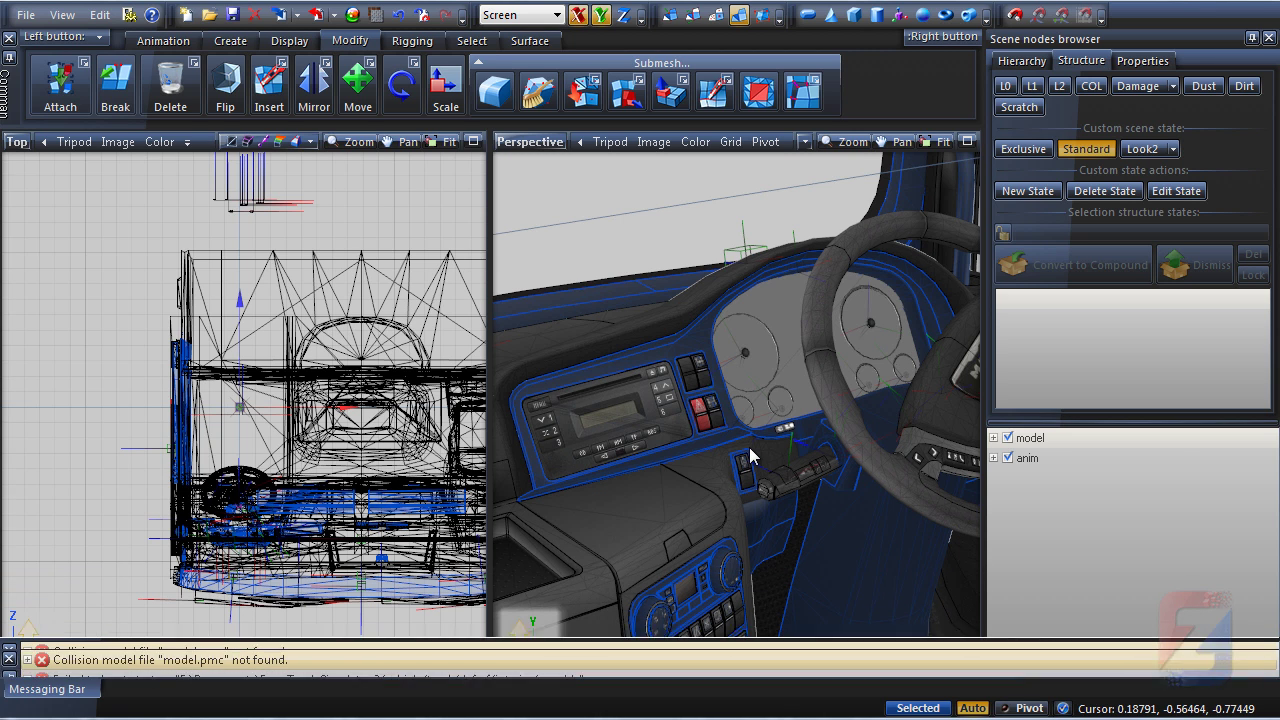
Step: Hide the transparent panel covering the instrument cluster behind the steering wheel
scroll(783, 405, up, 3)
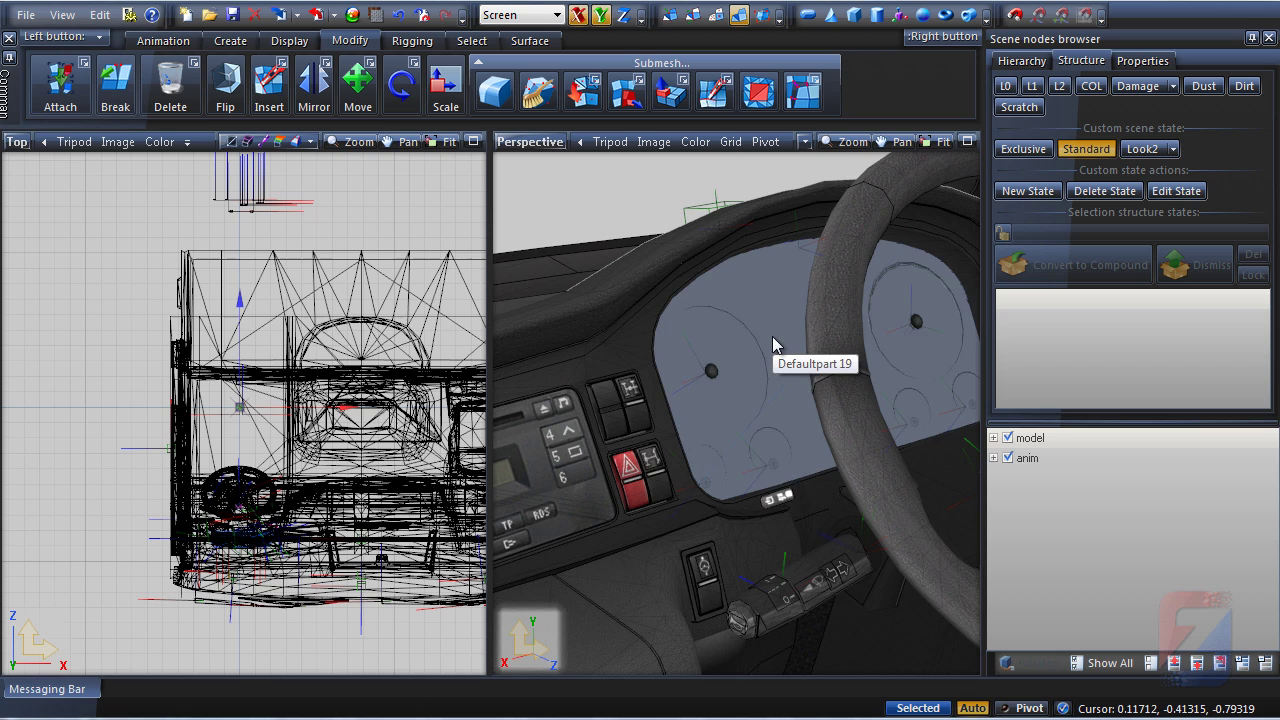
key(h)
middle_drag(772, 336, 730, 369)
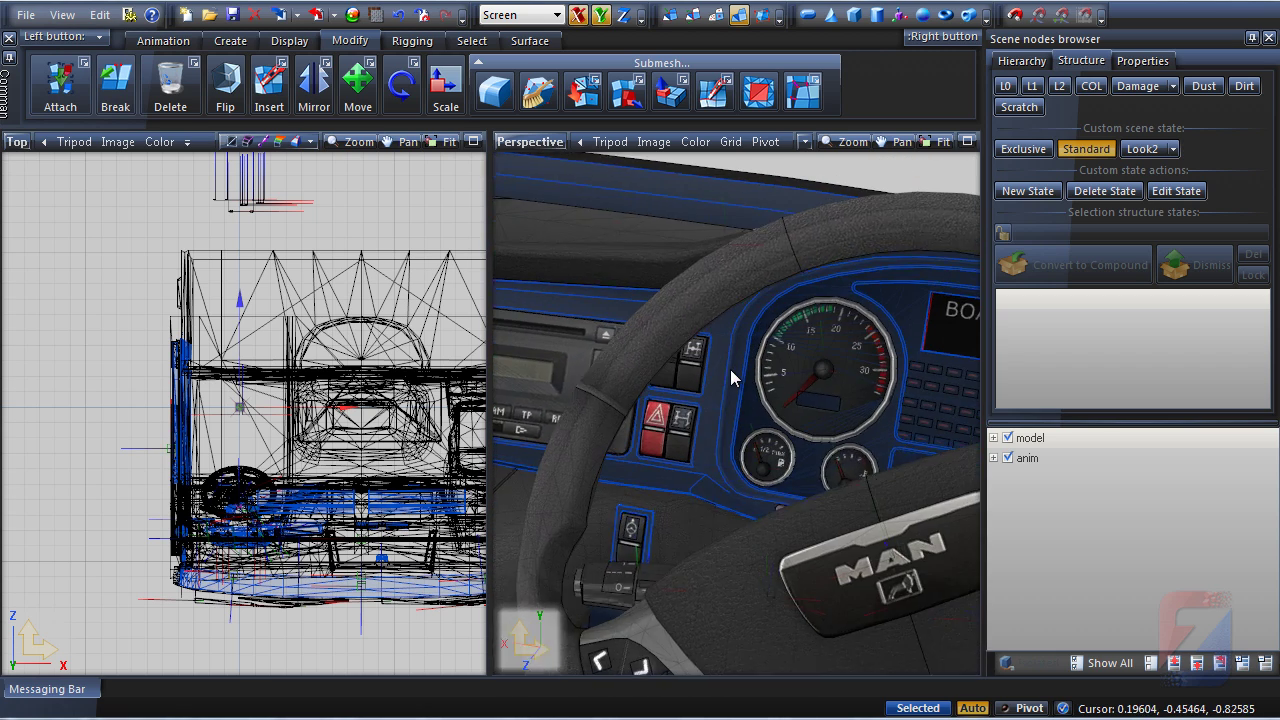
scroll(731, 377, down, 3)
scroll(805, 365, down, 3)
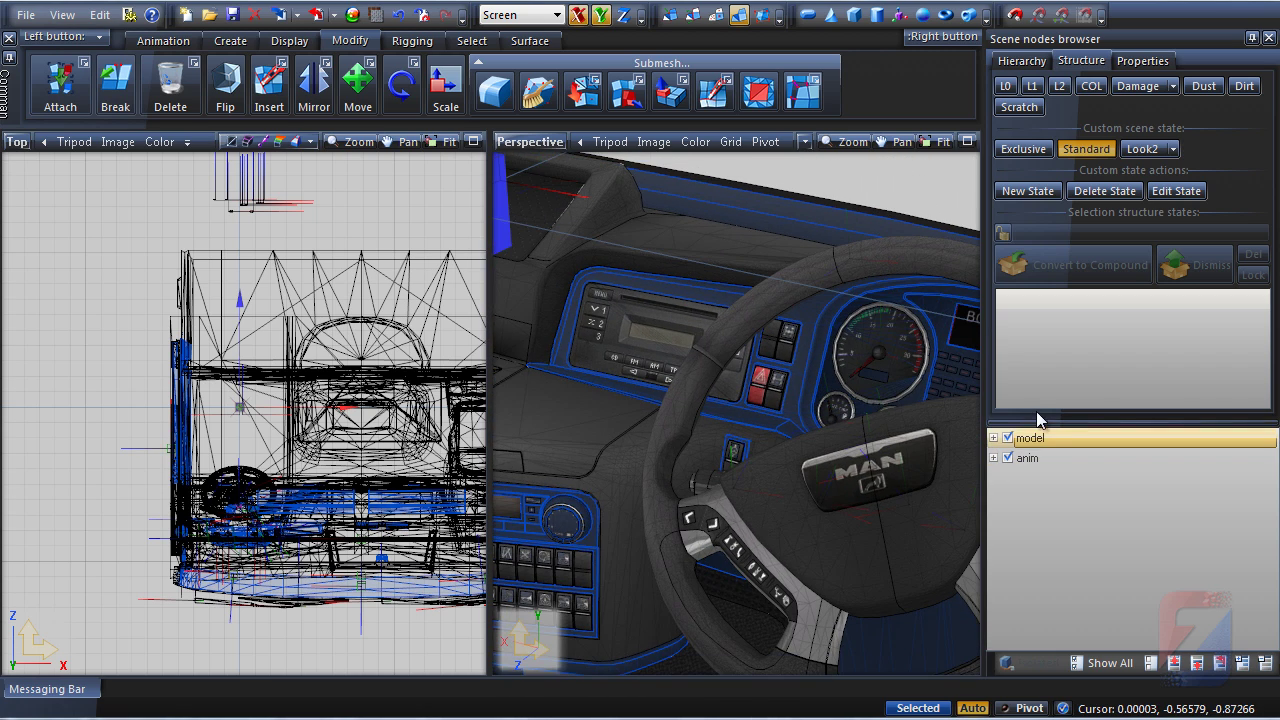
Step: Expand the anim node tree down to the joints under __root__ and isolate Joint9 in the views
drag(1040, 420, 995, 264)
click(993, 295)
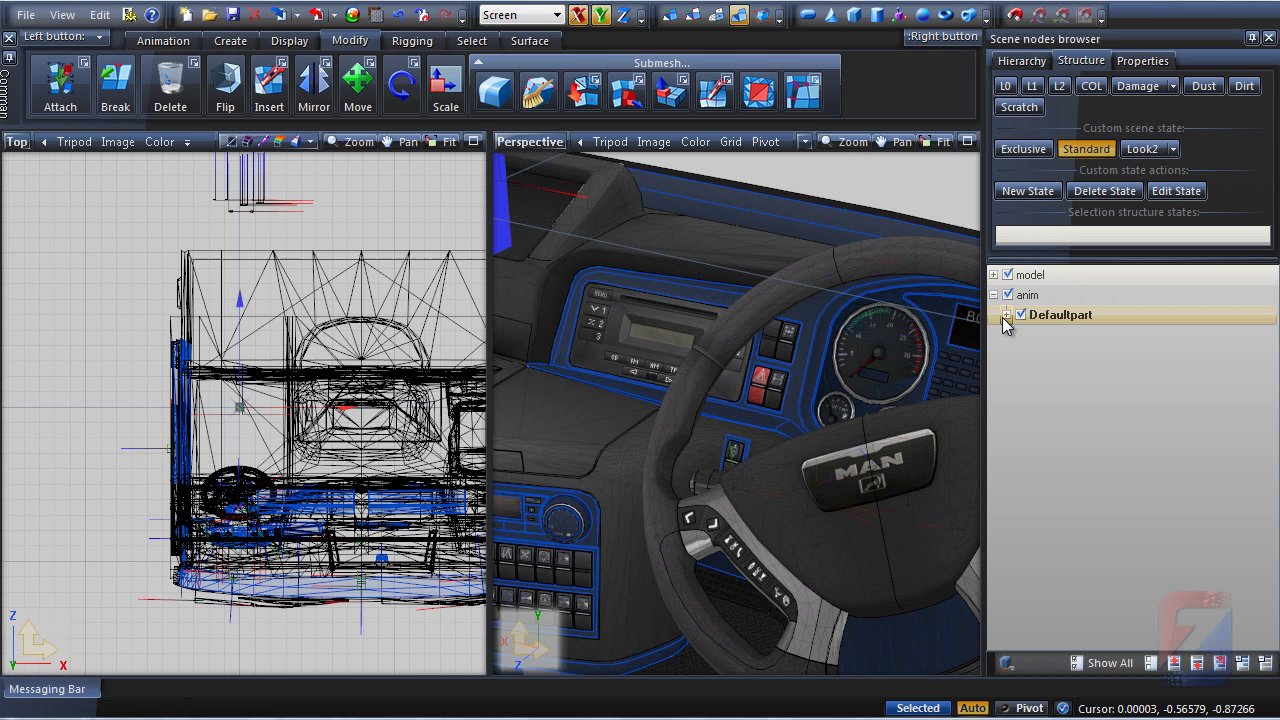
click(1019, 334)
drag(1271, 348, 1270, 488)
scroll(1100, 390, up, 3)
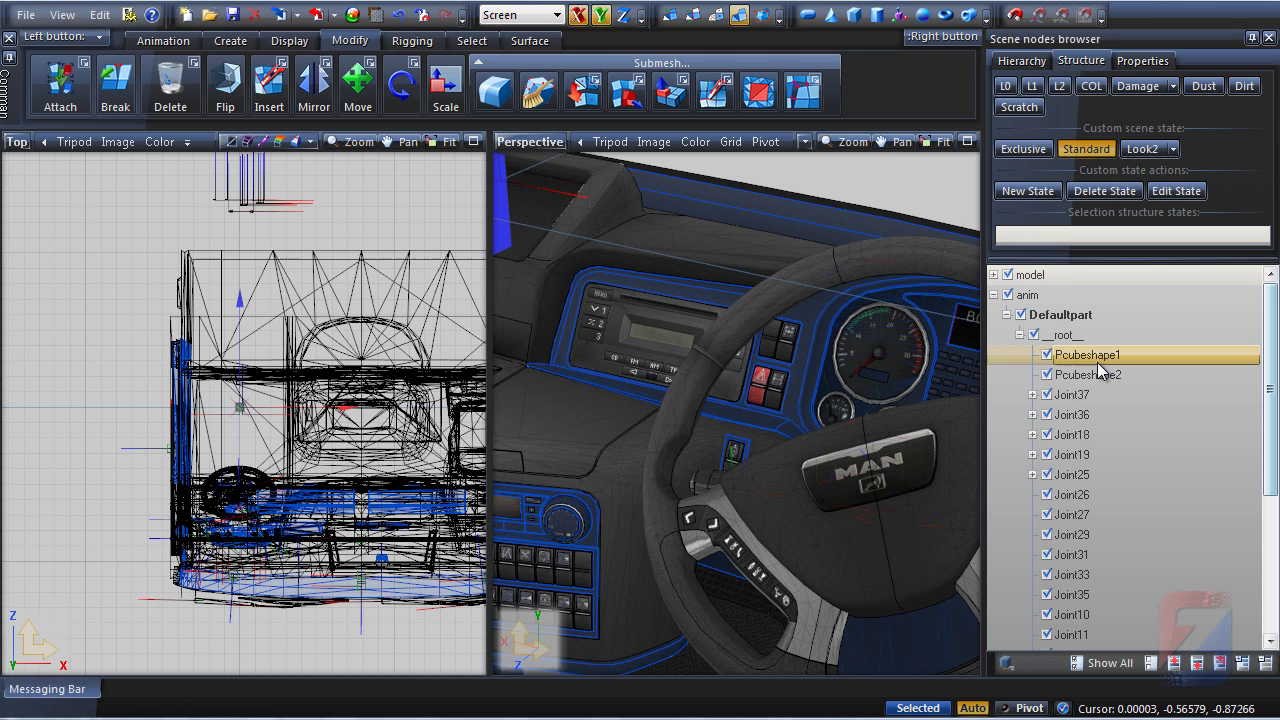
drag(1268, 360, 1268, 522)
click(1070, 634)
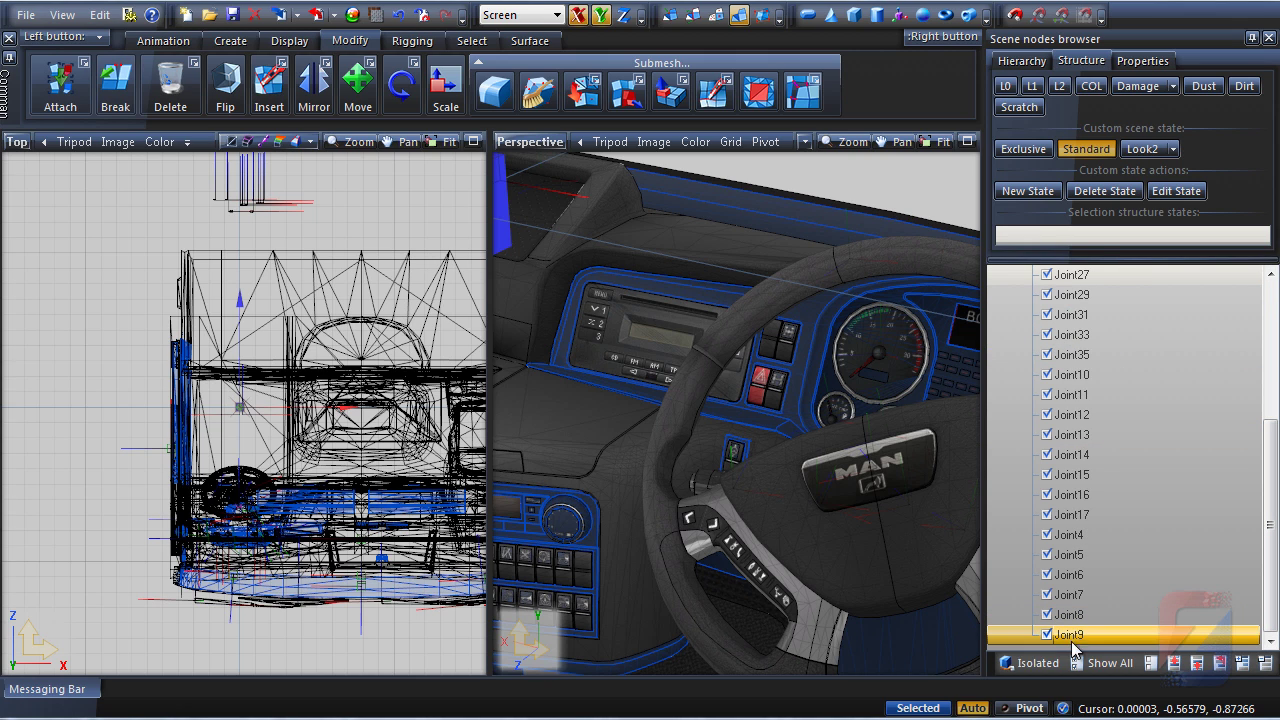
click(1035, 664)
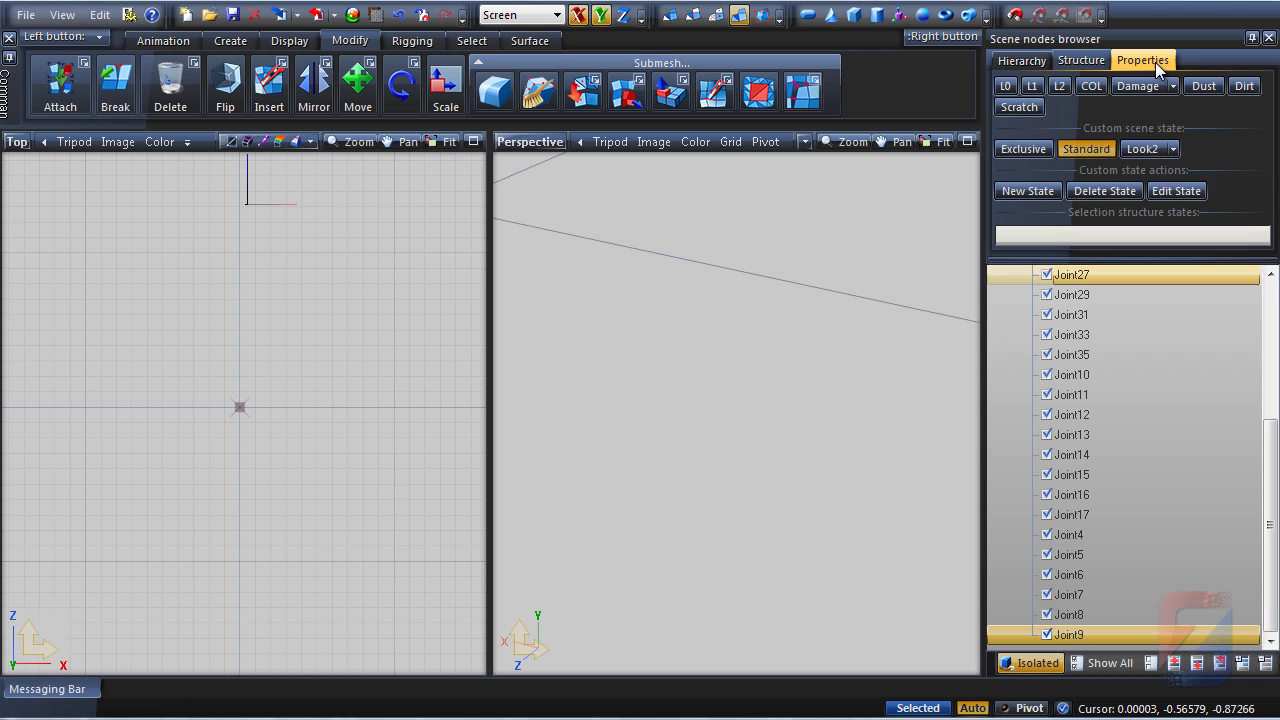
Step: Examine the External State ID in the properties of Joint9, Joint8 and Joint7
click(1150, 60)
drag(1058, 590, 1095, 316)
click(1016, 170)
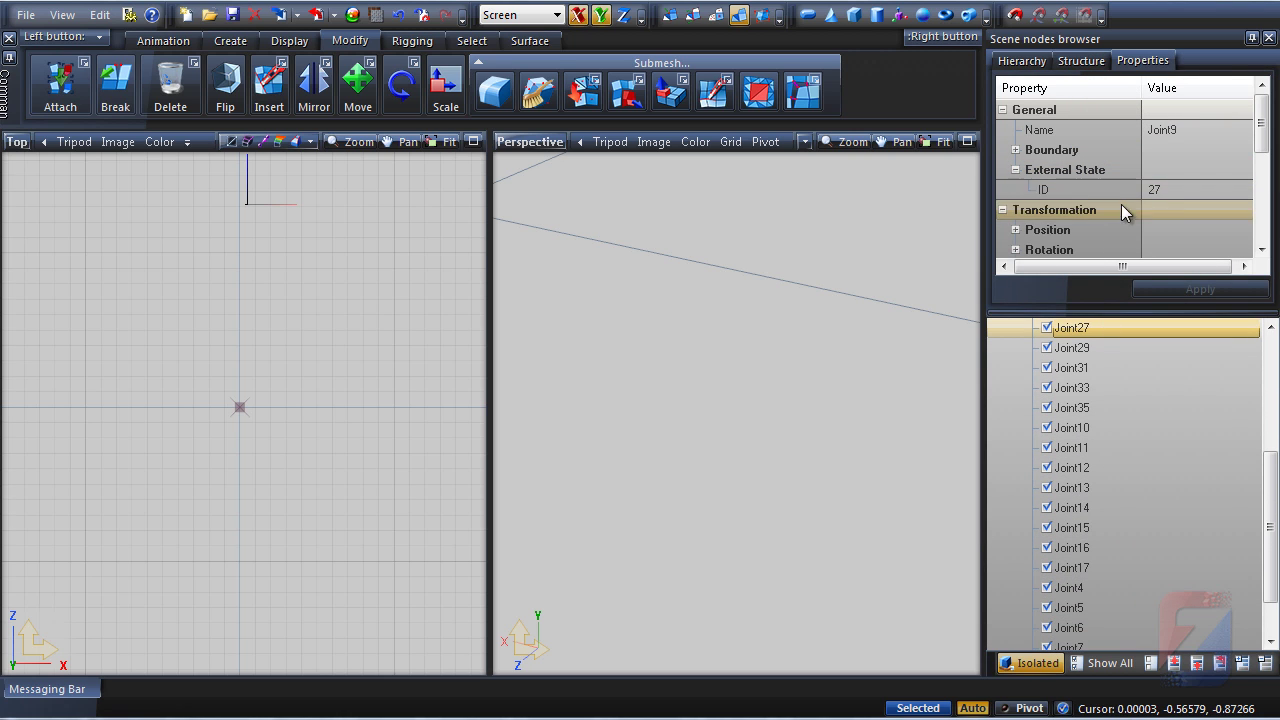
scroll(1237, 440, down, 1)
click(1101, 607)
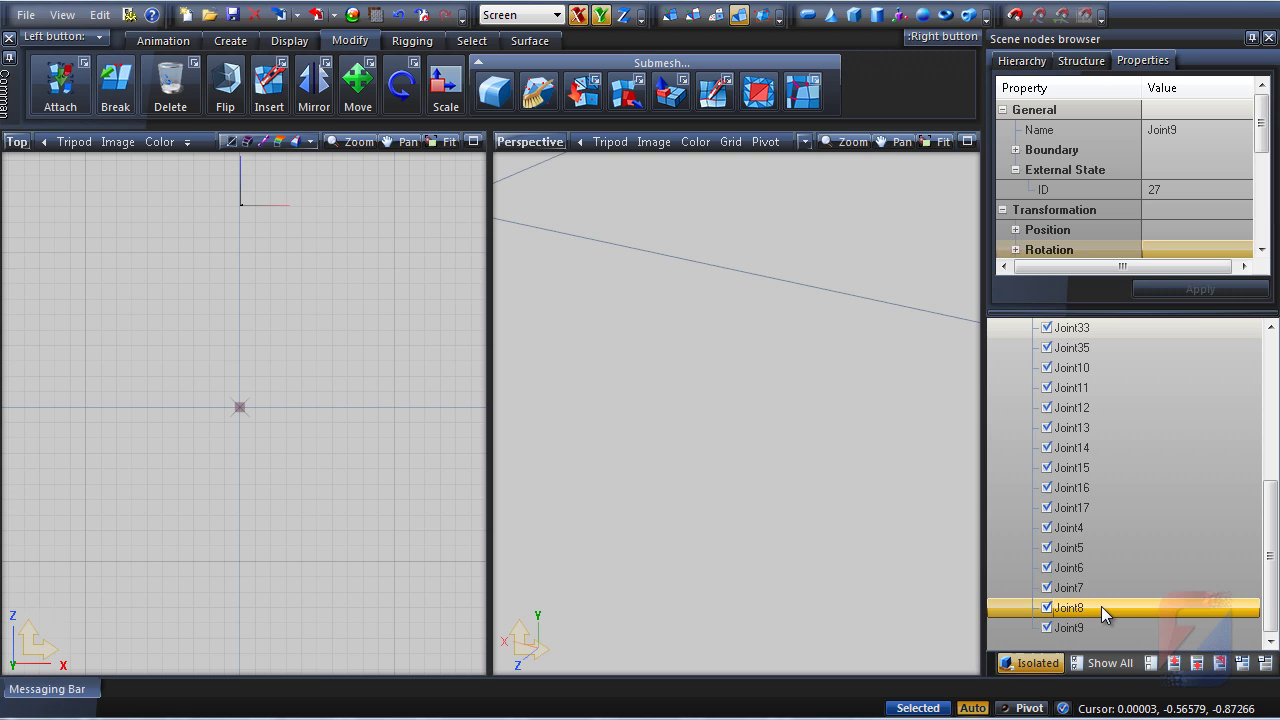
click(1093, 589)
Step: Examine the External State IDs of the joints nested under Joint37, Joint36, Joint25, Joint19 and Joint18
scroll(1090, 560, up, 5)
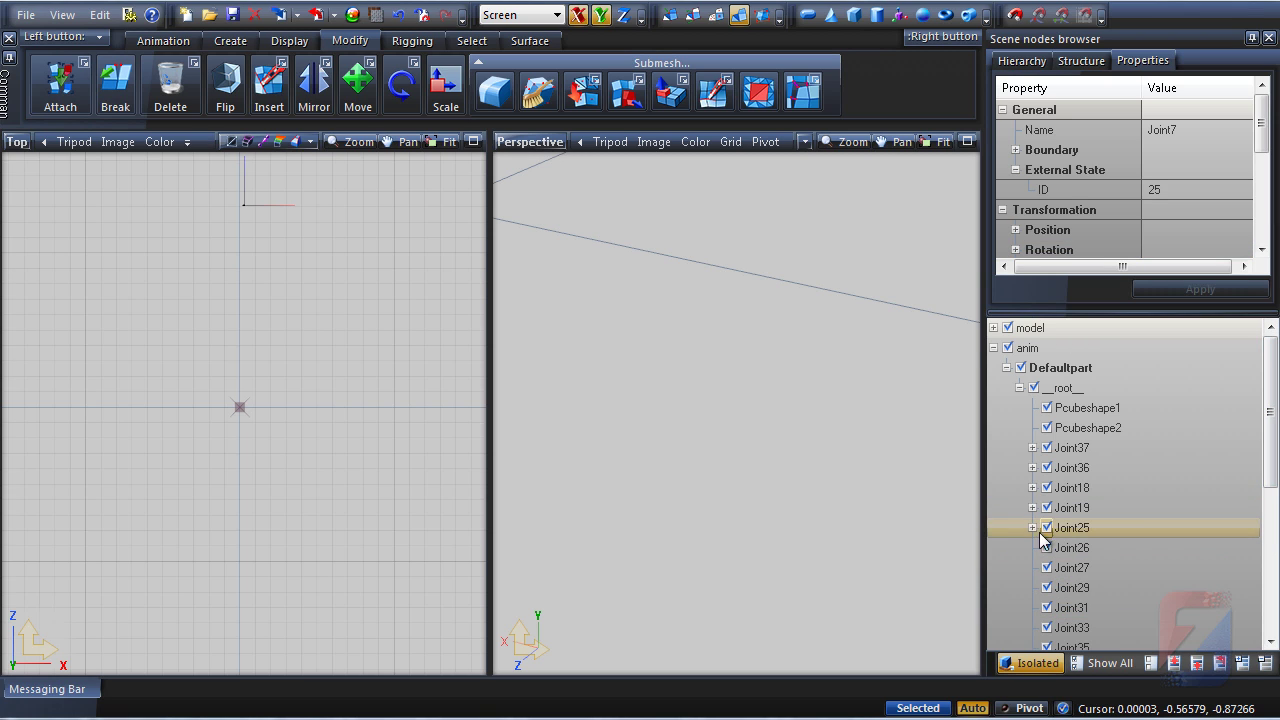
click(1033, 447)
click(1089, 467)
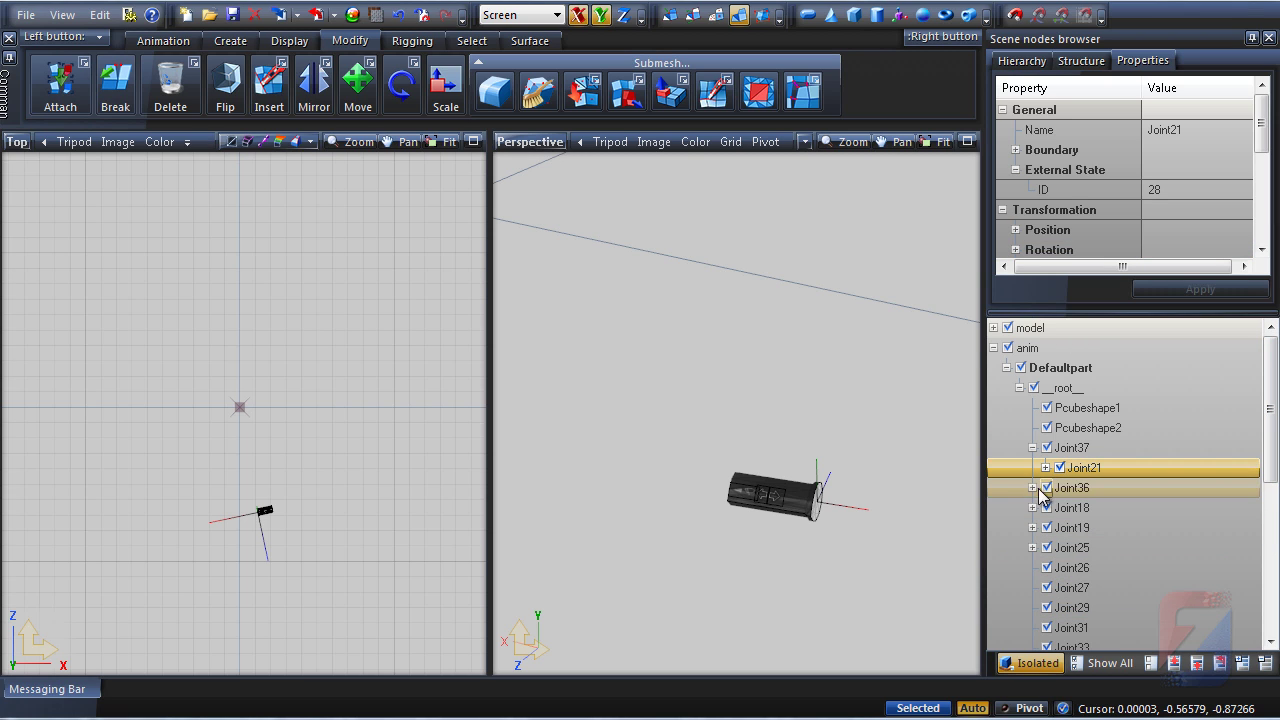
click(1033, 487)
click(1083, 508)
click(1045, 467)
click(1093, 487)
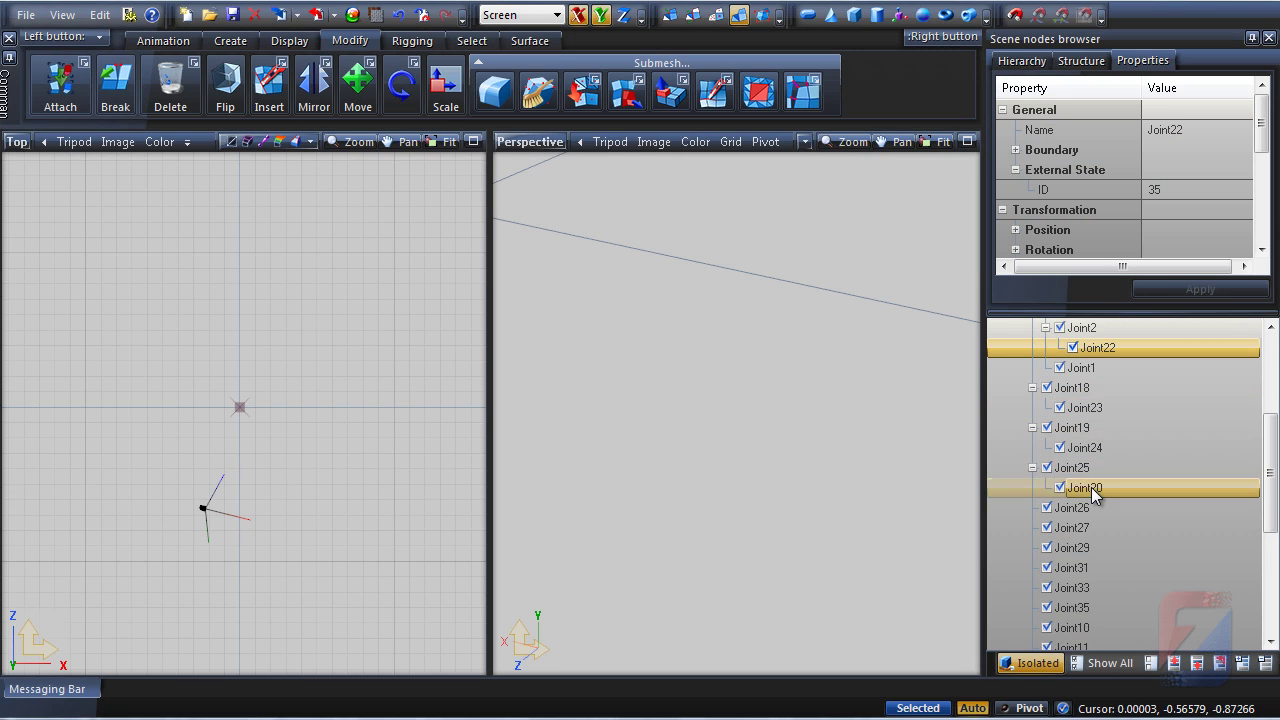
click(1085, 487)
click(1084, 447)
click(1085, 407)
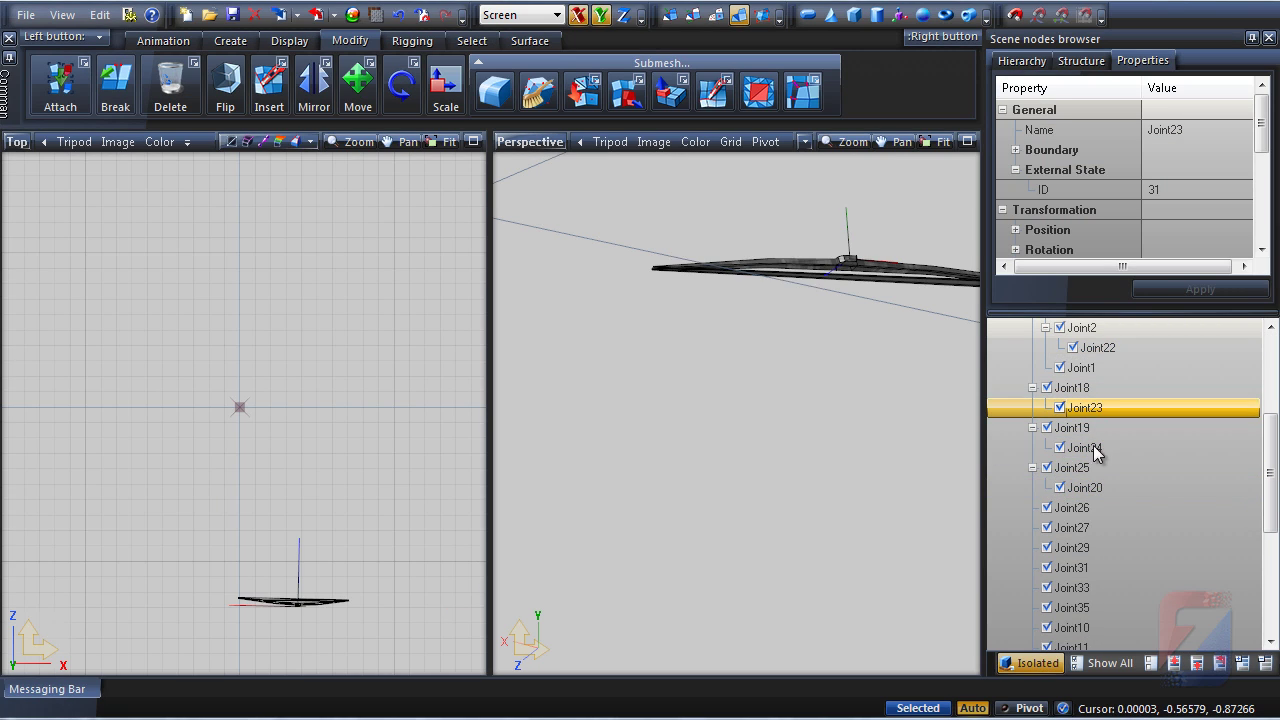
Step: Turn off isolation and select the nodes that use ID 35
click(1048, 668)
middle_drag(846, 394, 780, 360)
scroll(697, 374, down, 3)
click(637, 171)
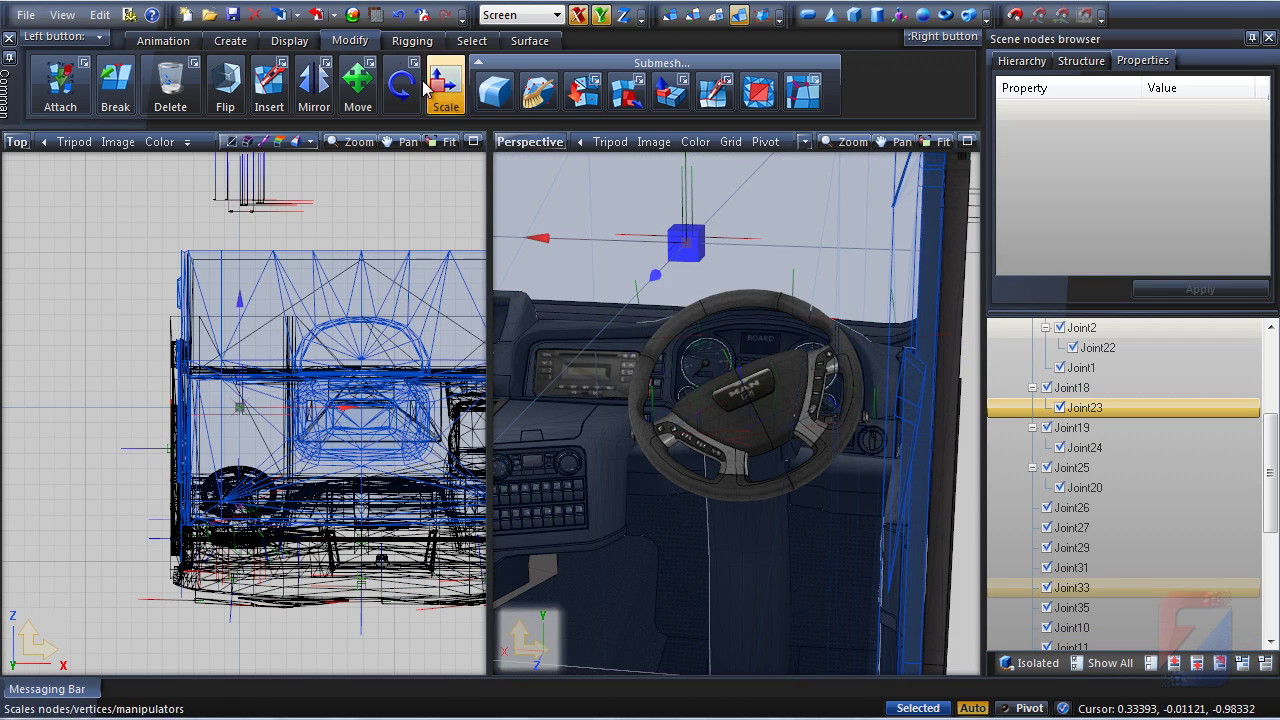
click(471, 40)
click(715, 96)
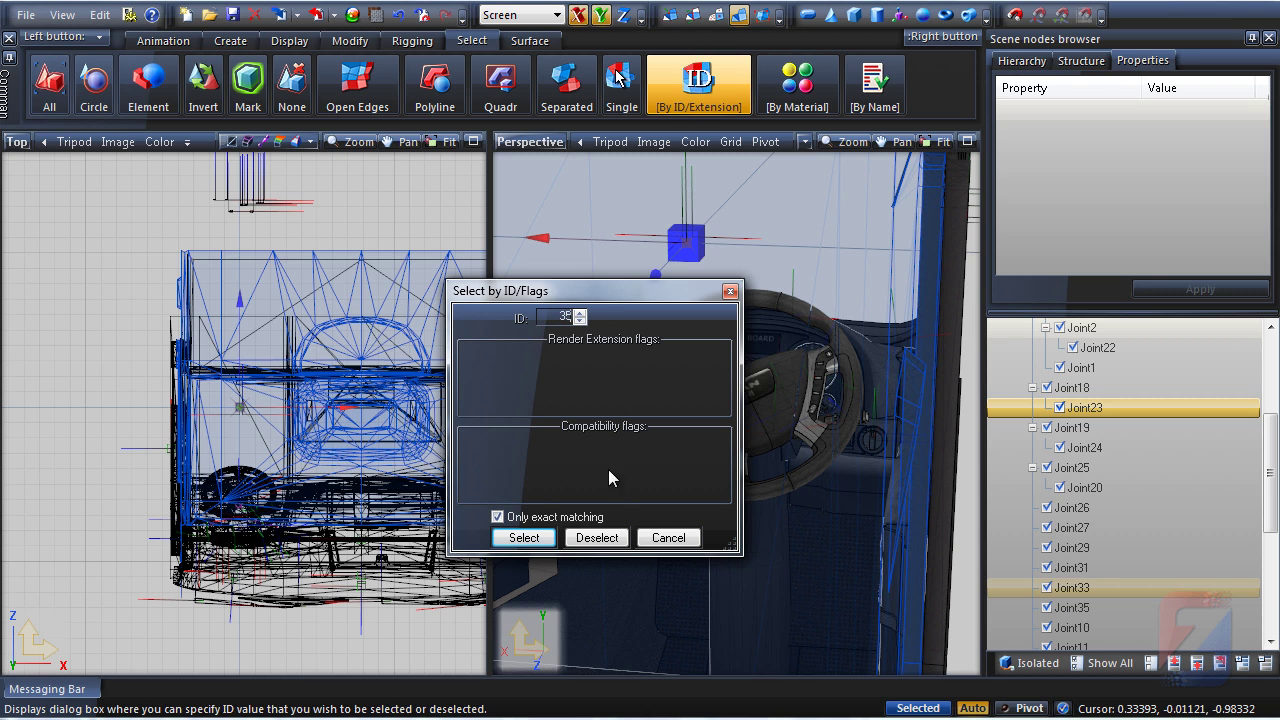
click(524, 537)
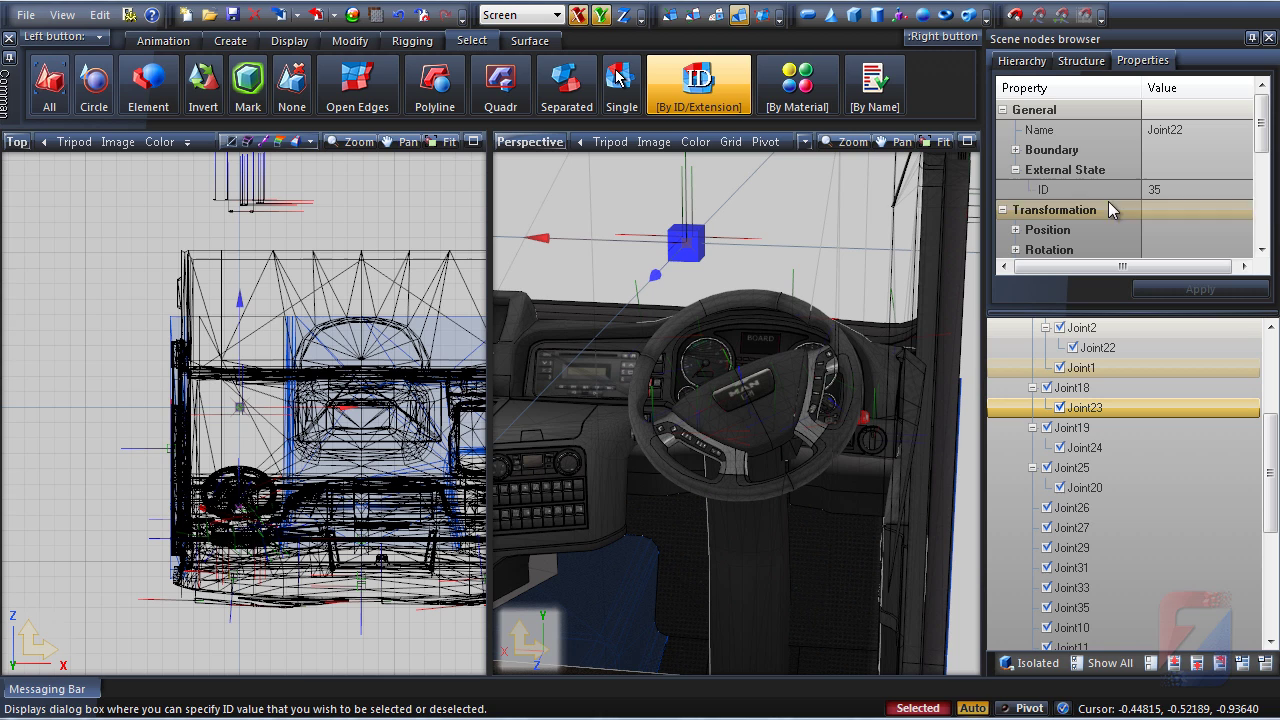
Step: Clear the selection and run another selection by ID to check whether the next ID is free
click(447, 207)
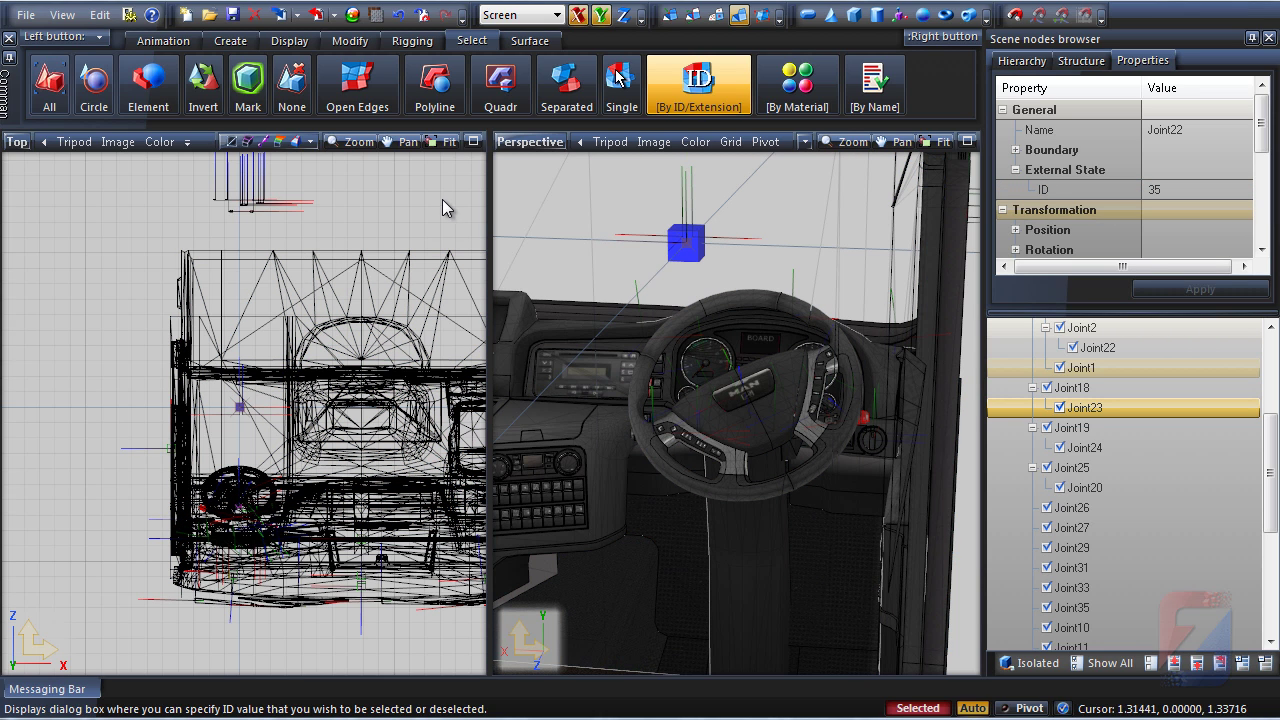
click(699, 90)
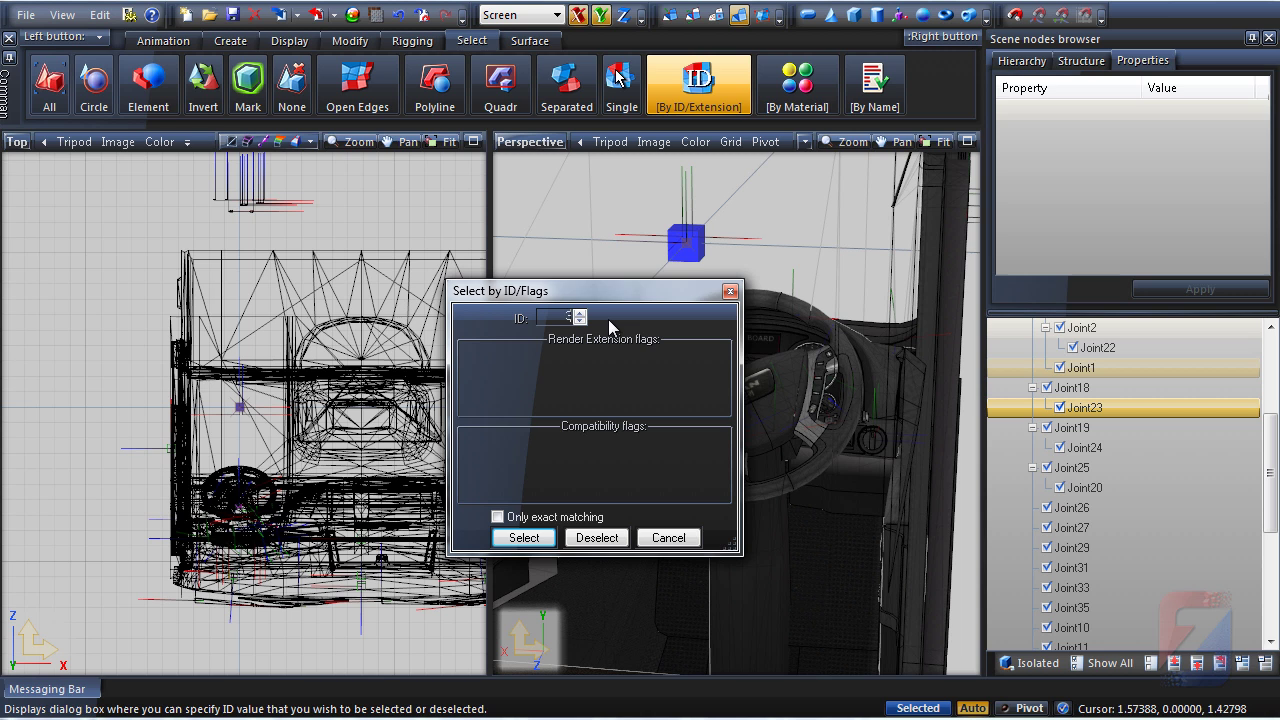
text(35)
click(524, 538)
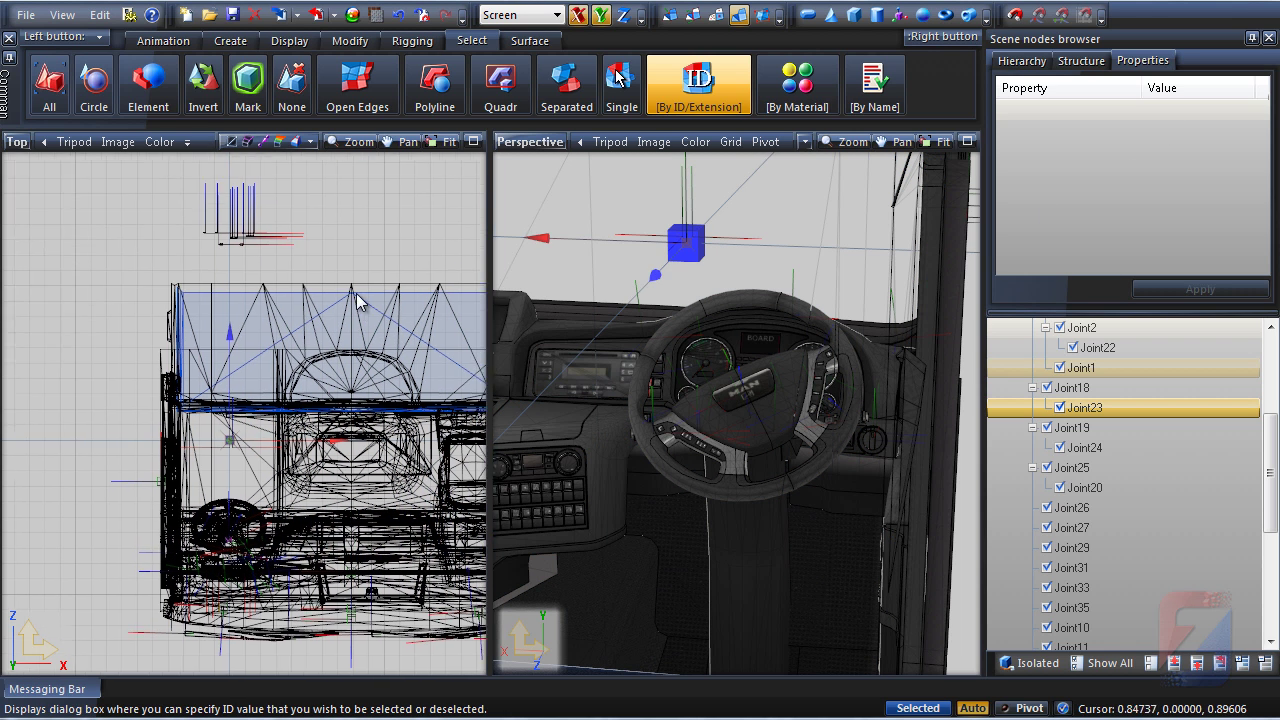
Step: Create a small sphere on top of the centre console, just below the radio
middle_drag(403, 214, 343, 229)
middle_drag(757, 380, 763, 407)
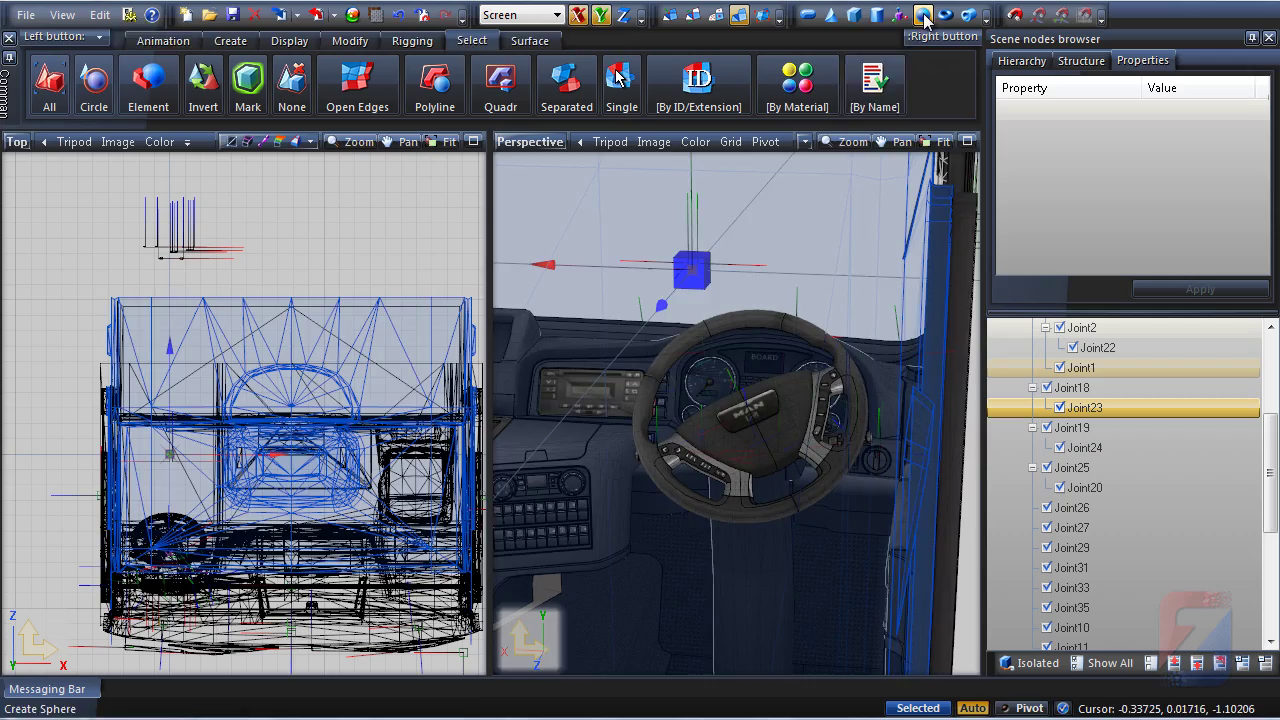
click(924, 16)
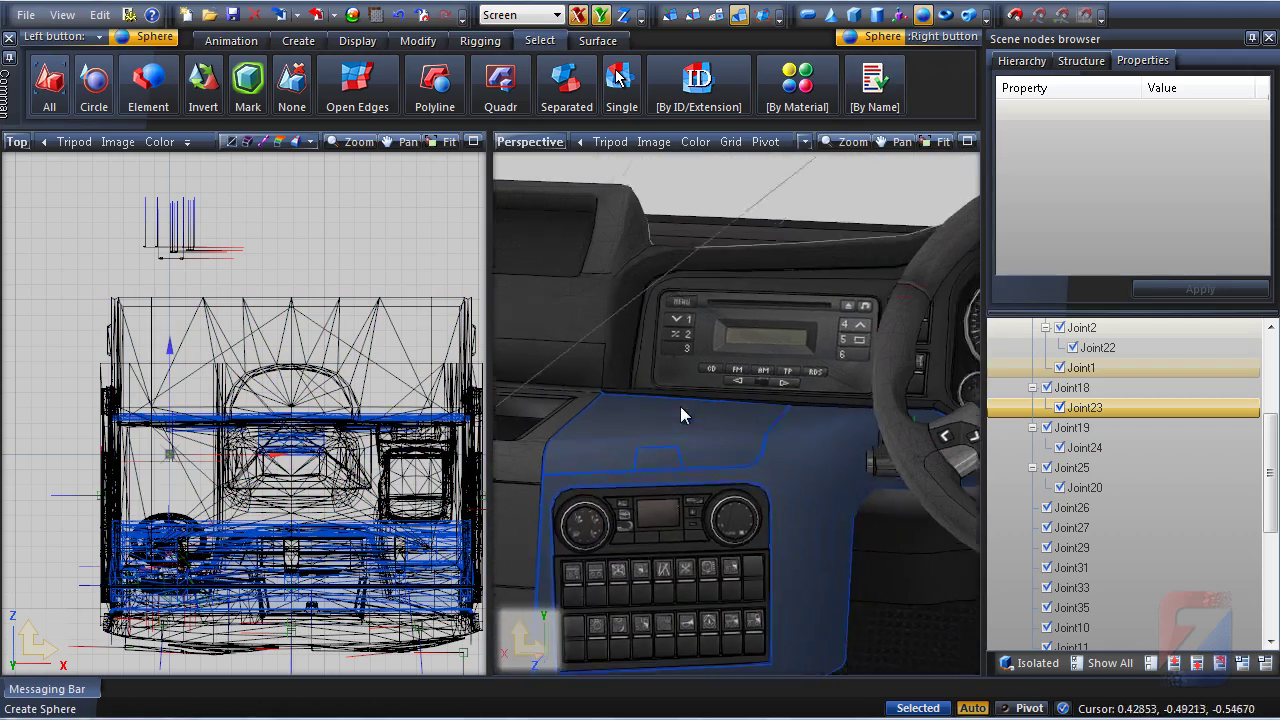
click(673, 377)
key(Tab)
click(785, 570)
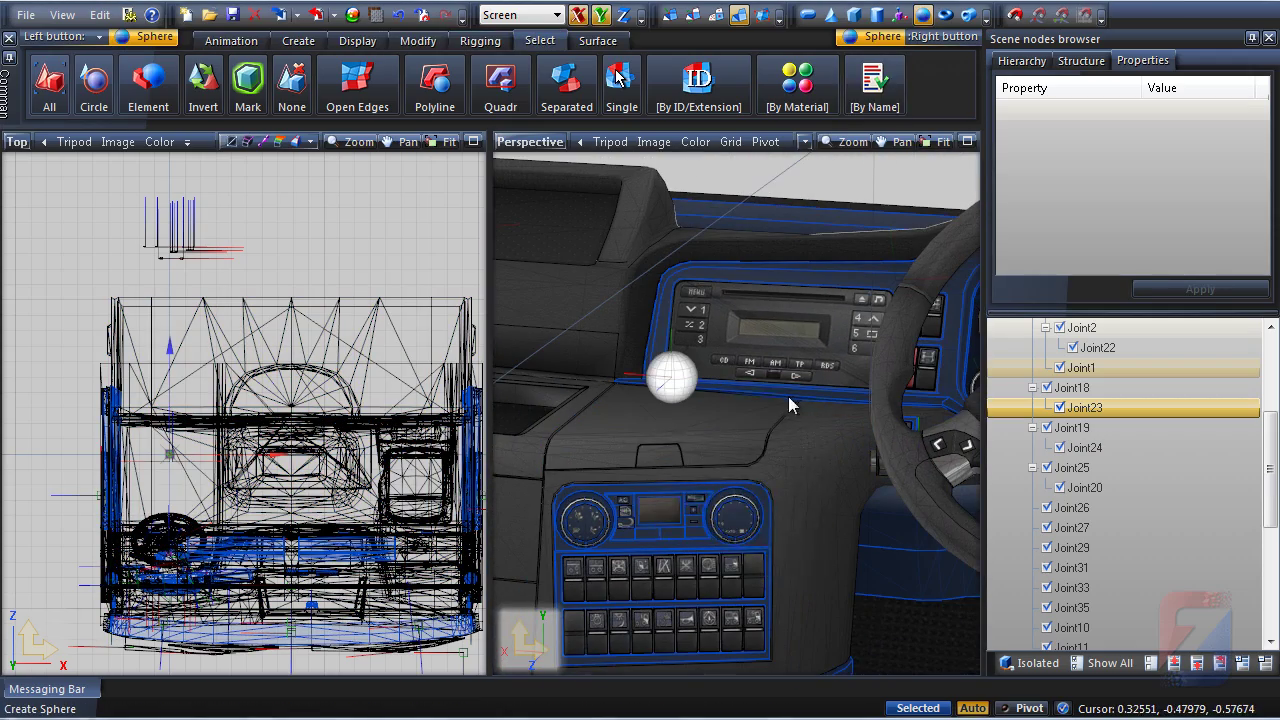
click(924, 16)
Step: Select the new sphere for moving and set its External State ID to 36
middle_drag(850, 200, 689, 397)
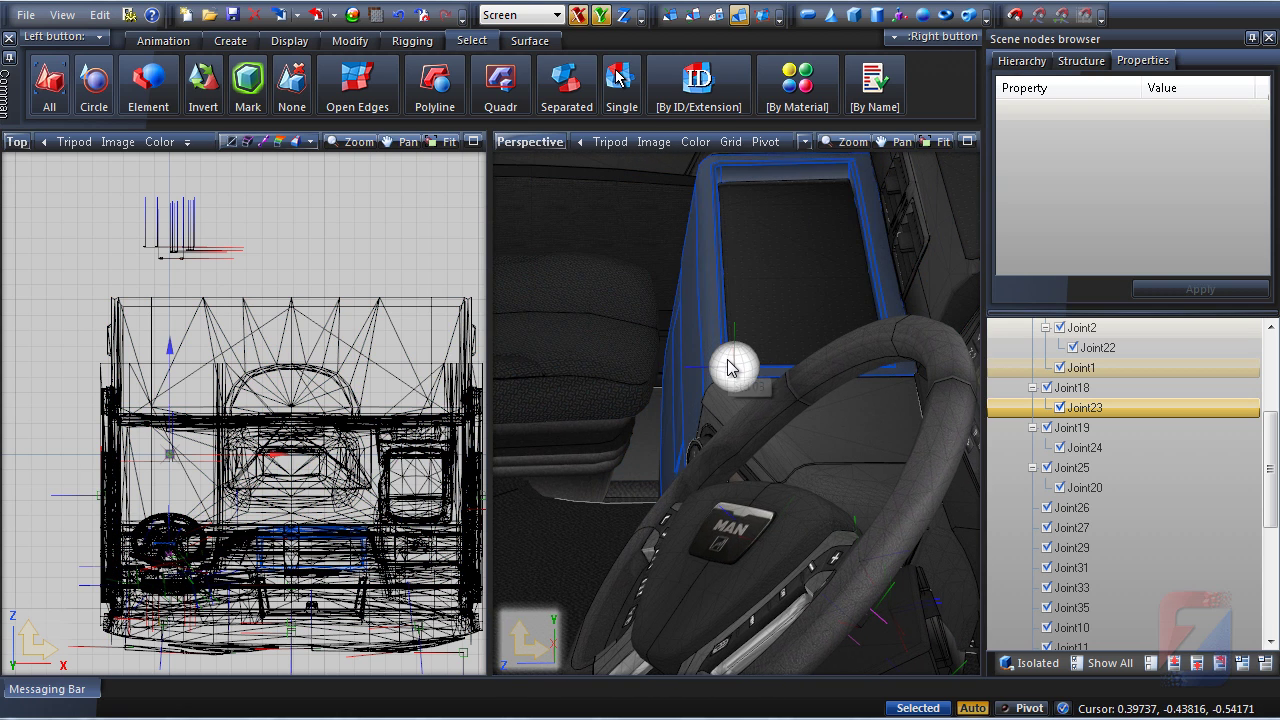
click(729, 365)
key(m)
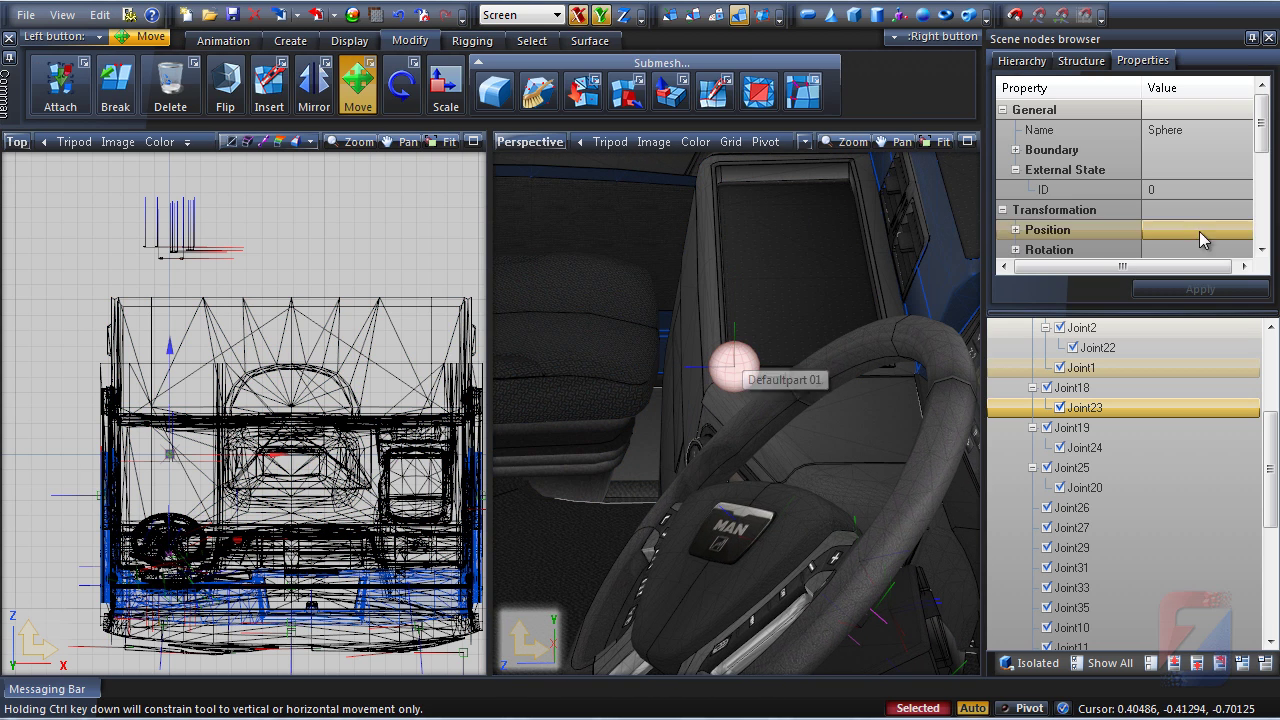
click(1229, 192)
click(1195, 190)
text(3)
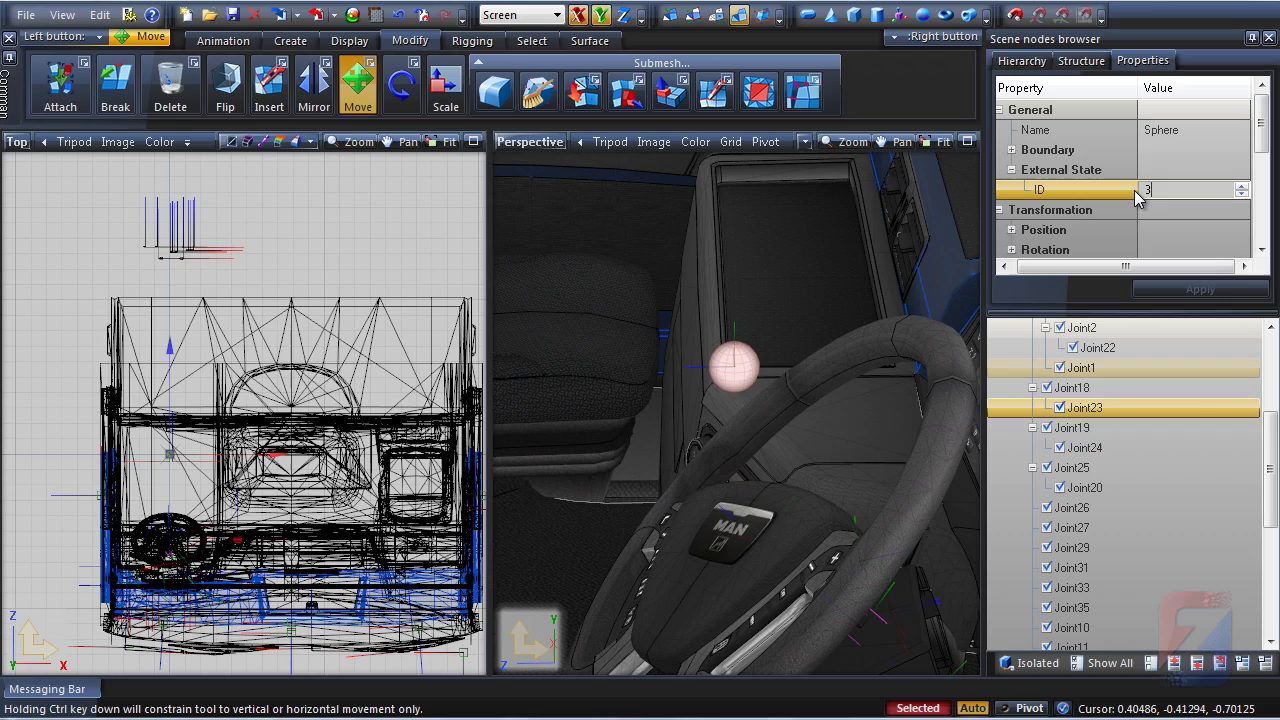
text(6)
key(Return)
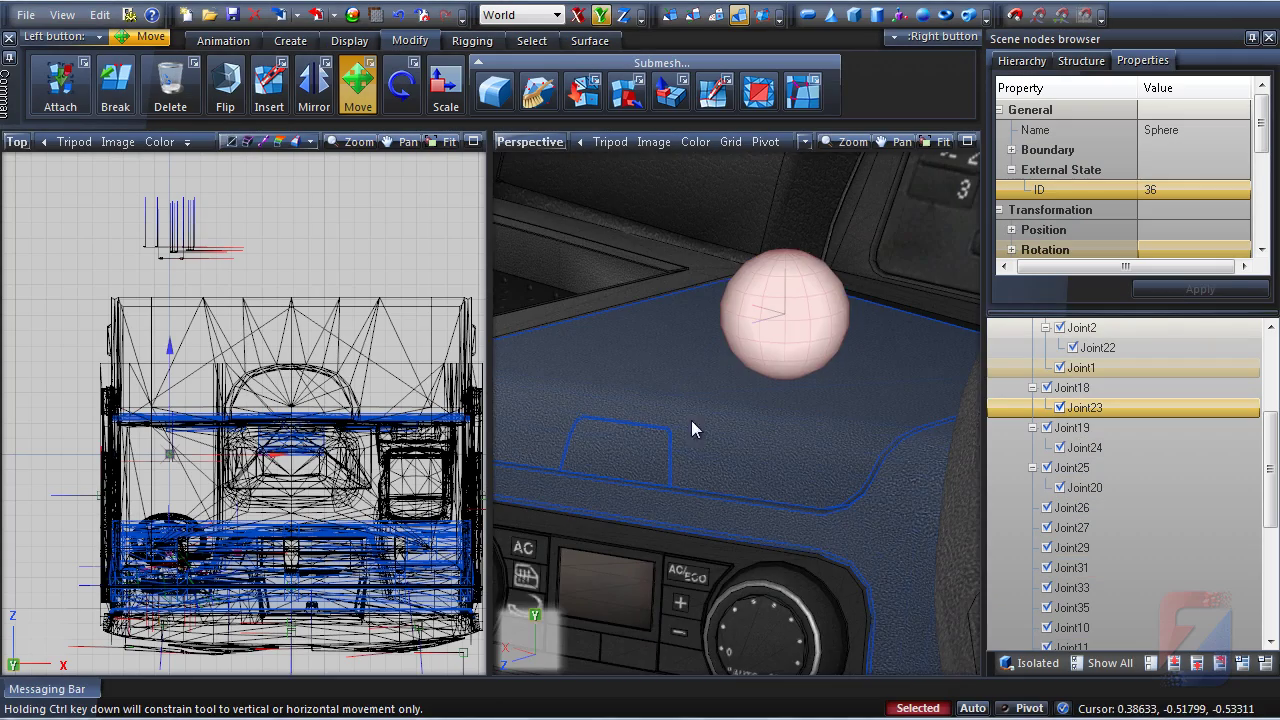
Step: Select the centre console mesh and examine the material in its polygon properties
middle_drag(742, 404, 705, 449)
scroll(720, 404, down, 3)
click(708, 465)
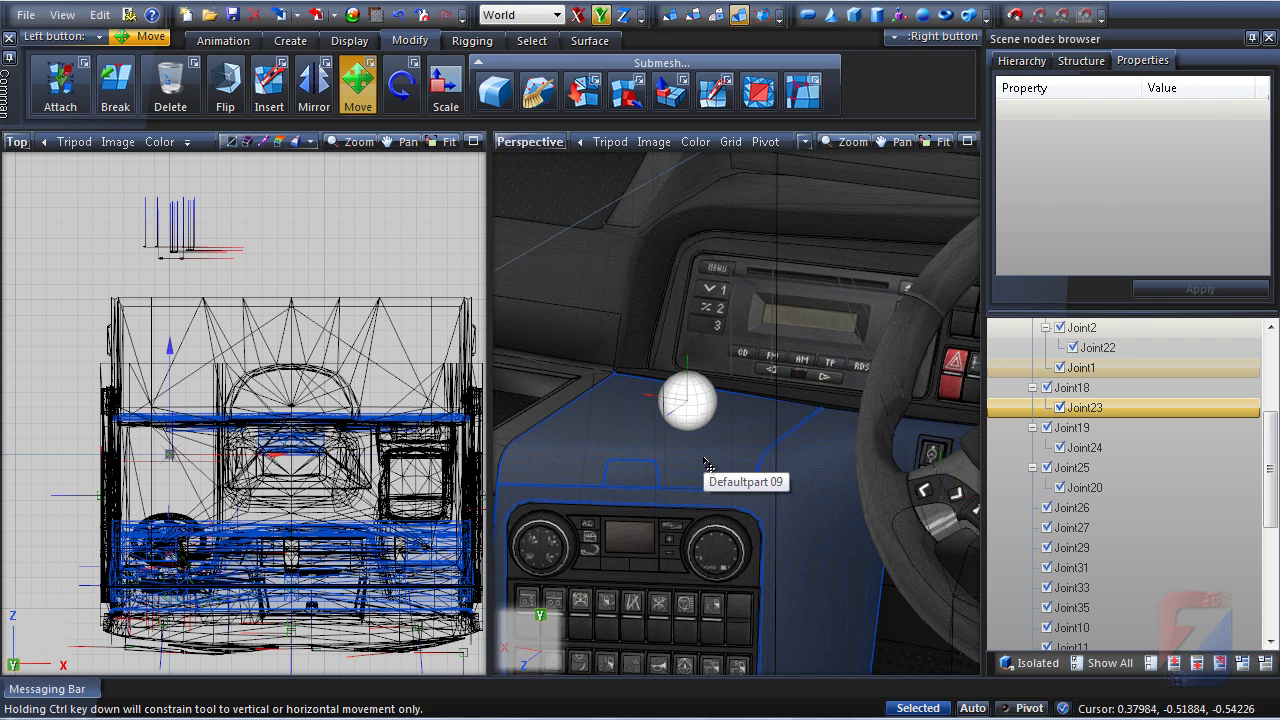
click(705, 465)
scroll(1262, 233, down, 5)
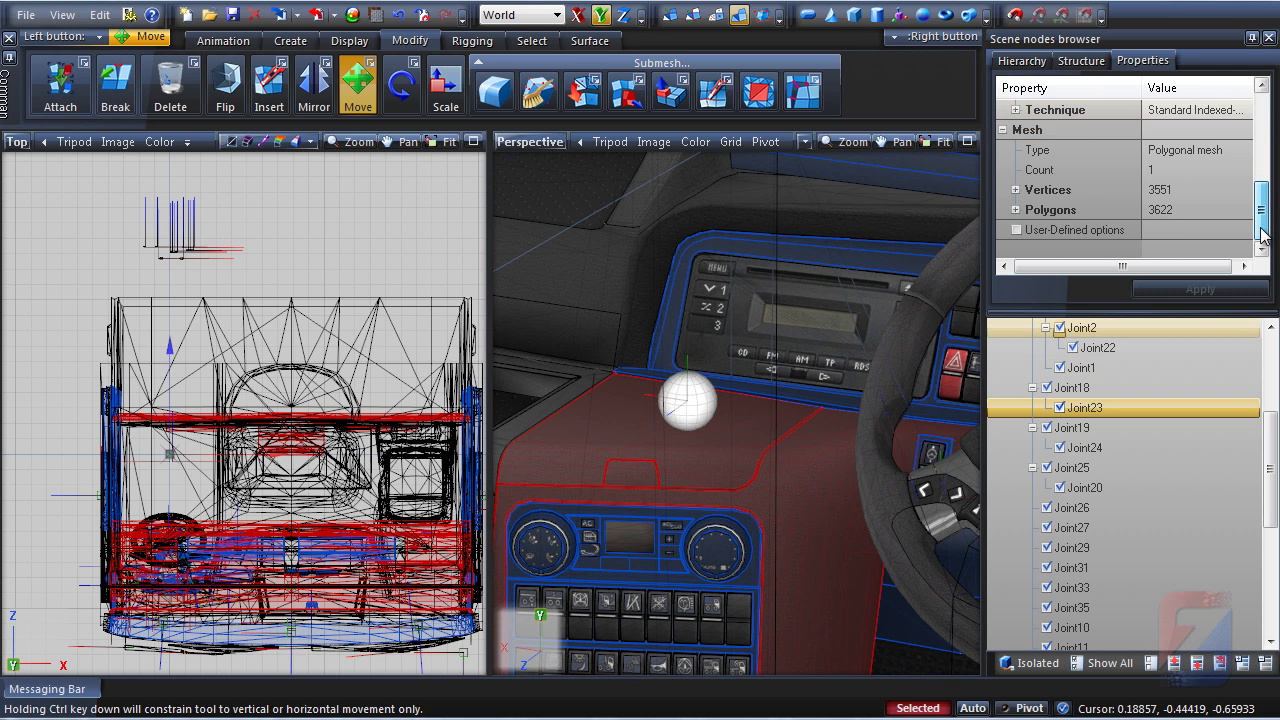
mouse_move(1262, 224)
mouse_down()
mouse_move(1262, 212)
mouse_move(1262, 226)
mouse_up()
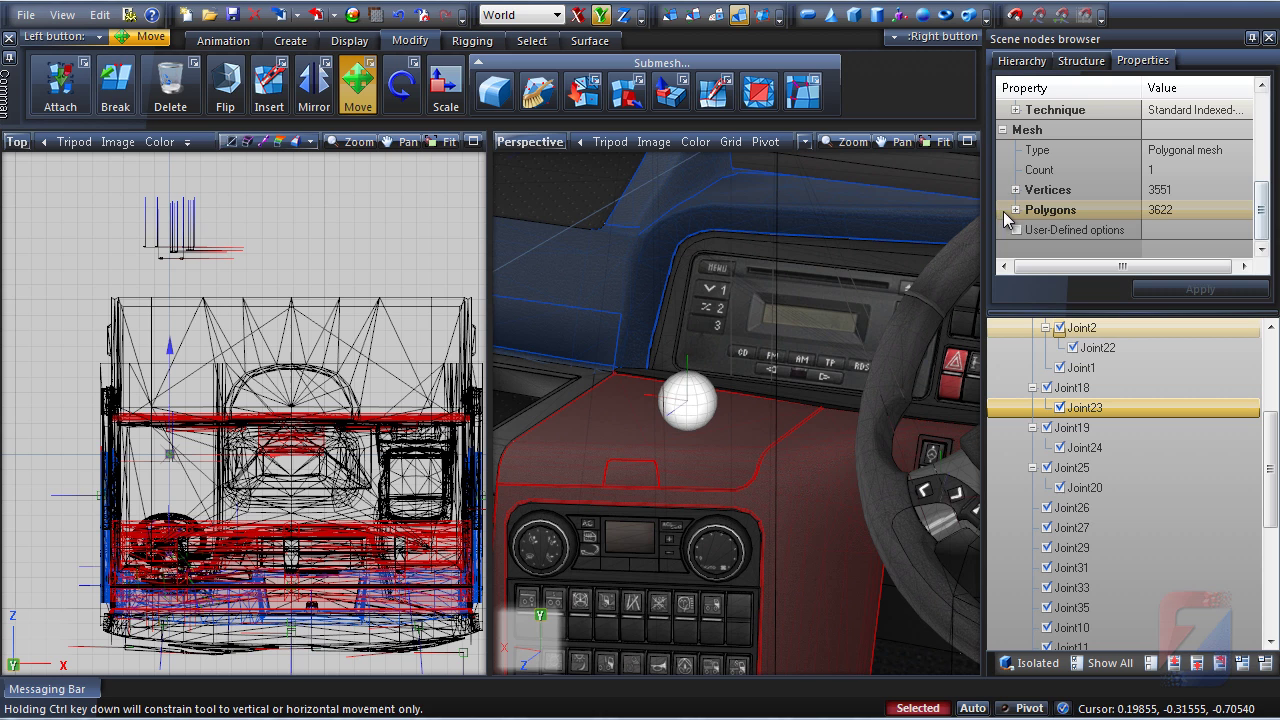
scroll(1200, 218, down, 2)
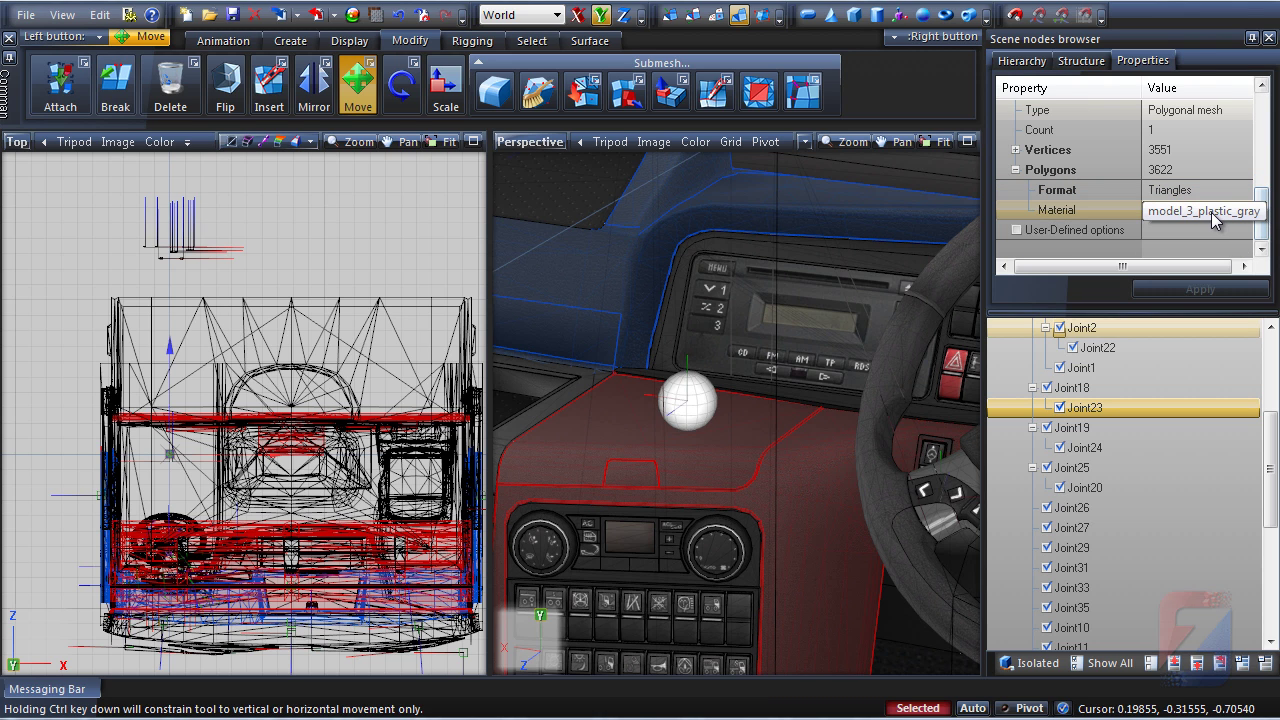
Step: Select the sphere and assign the model_3_plastic_gray material to it in the Material Browser
middle_drag(670, 414, 671, 434)
click(687, 426)
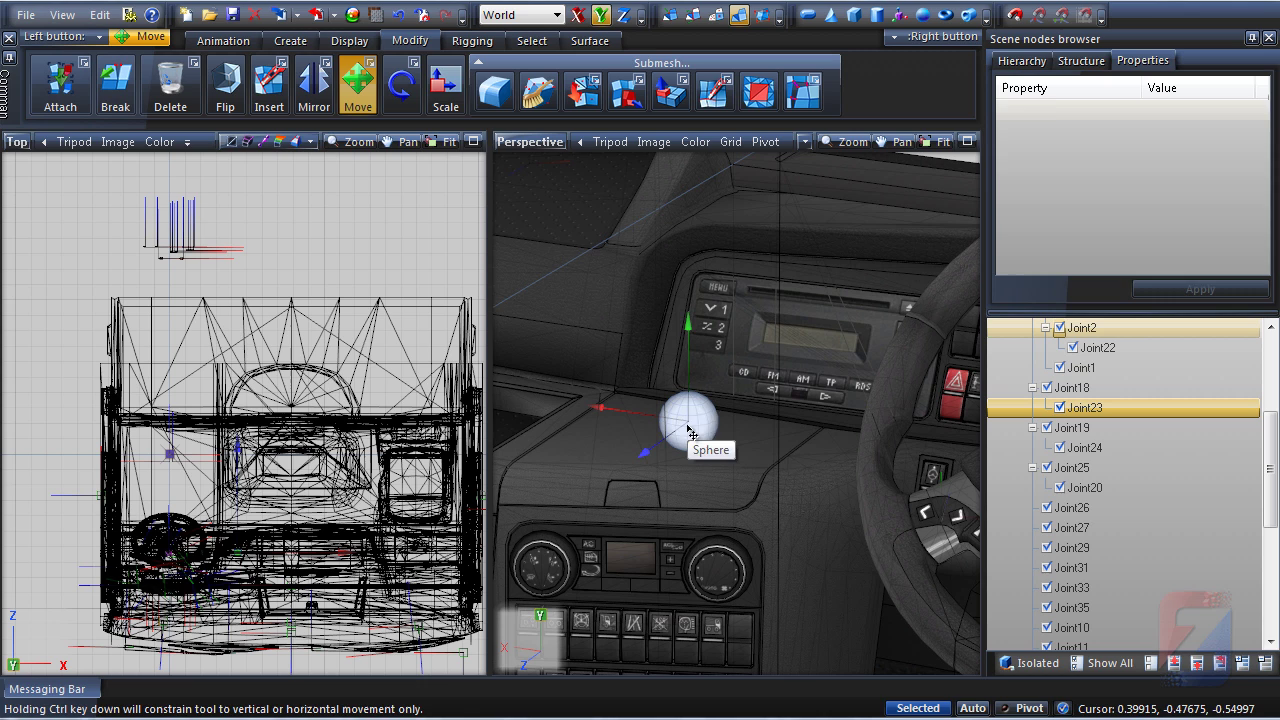
click(688, 424)
click(370, 17)
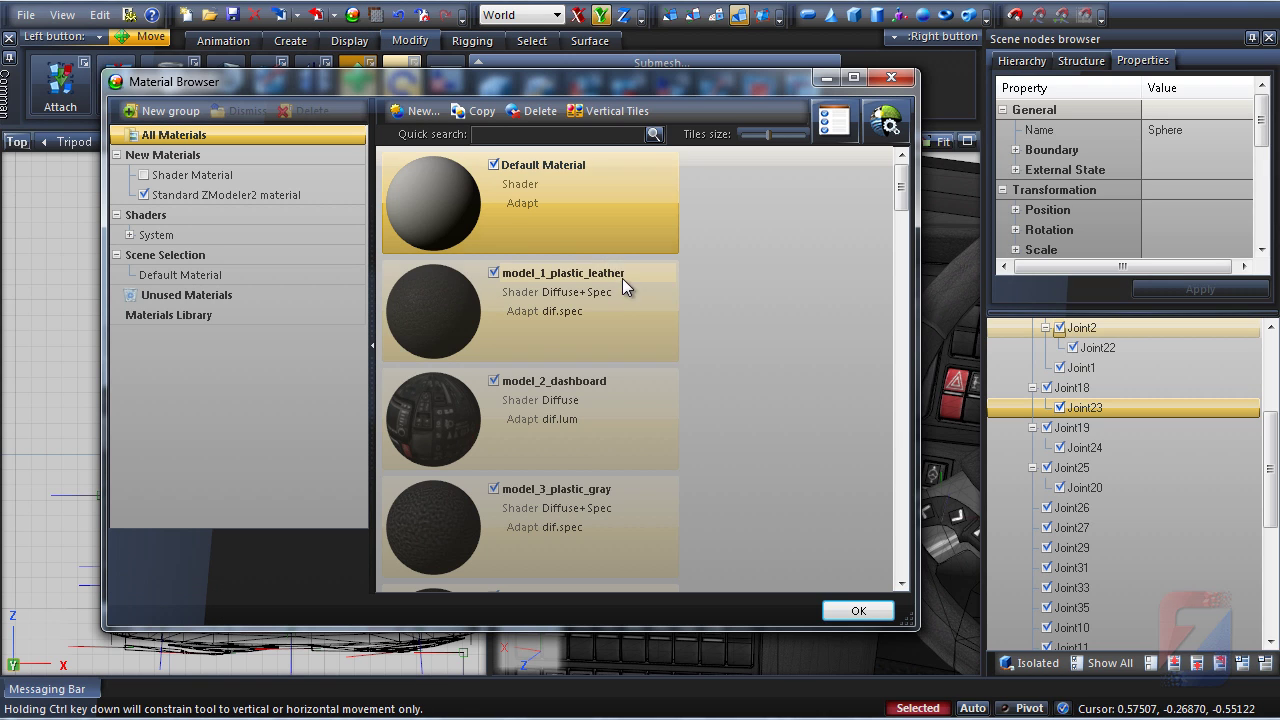
drag(474, 502, 193, 282)
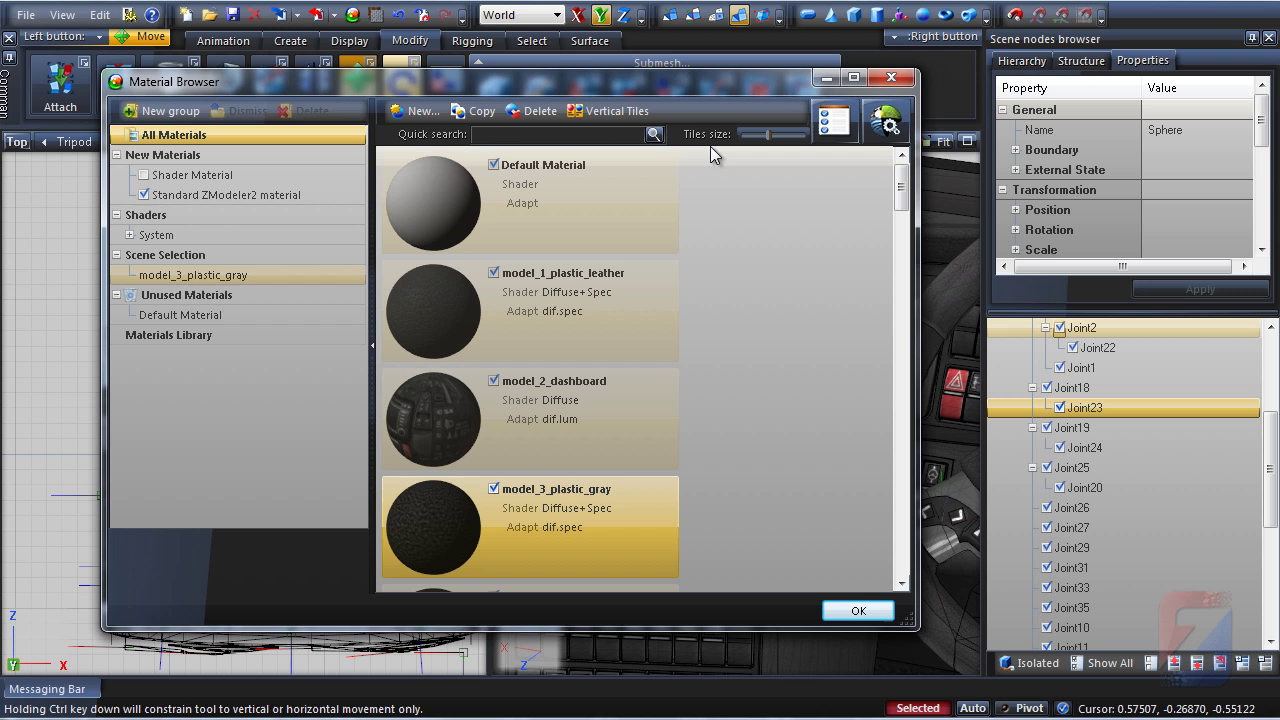
click(827, 78)
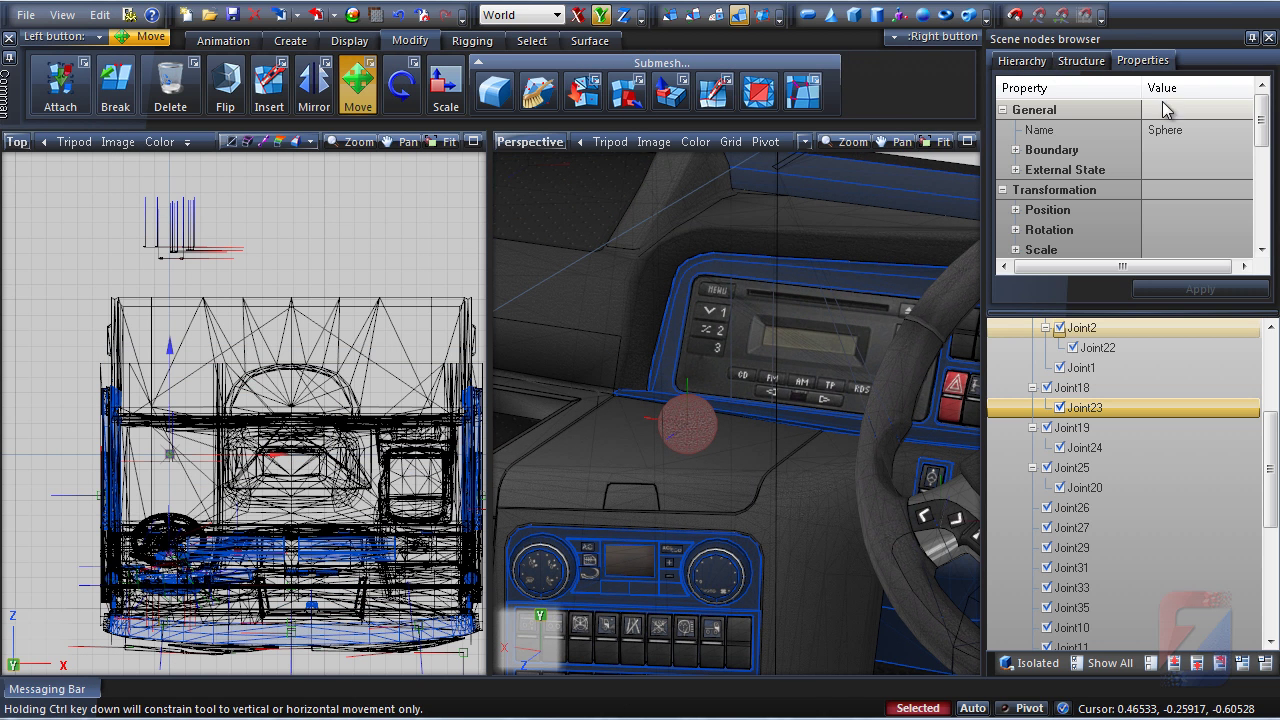
Step: Expand the sphere's vertex format properties and enlarge the properties area to examine them together with the polygon settings
scroll(1030, 165, down, 5)
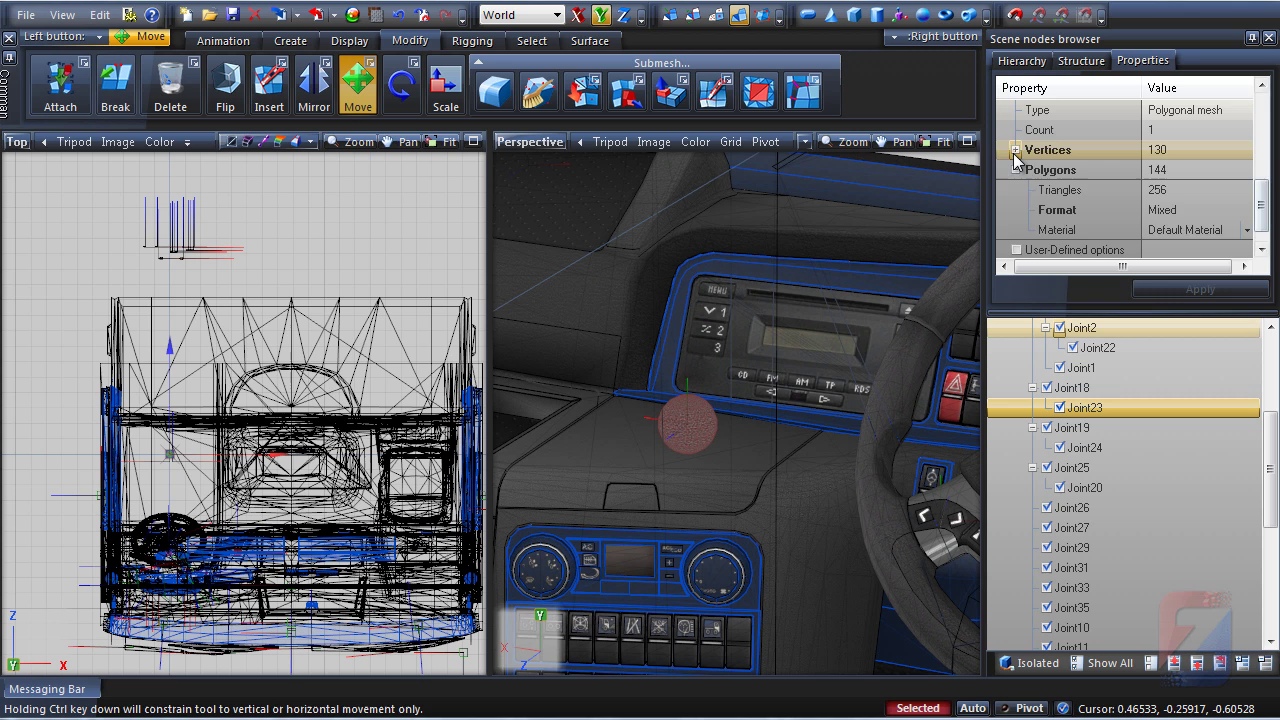
click(1015, 150)
scroll(1030, 170, down, 5)
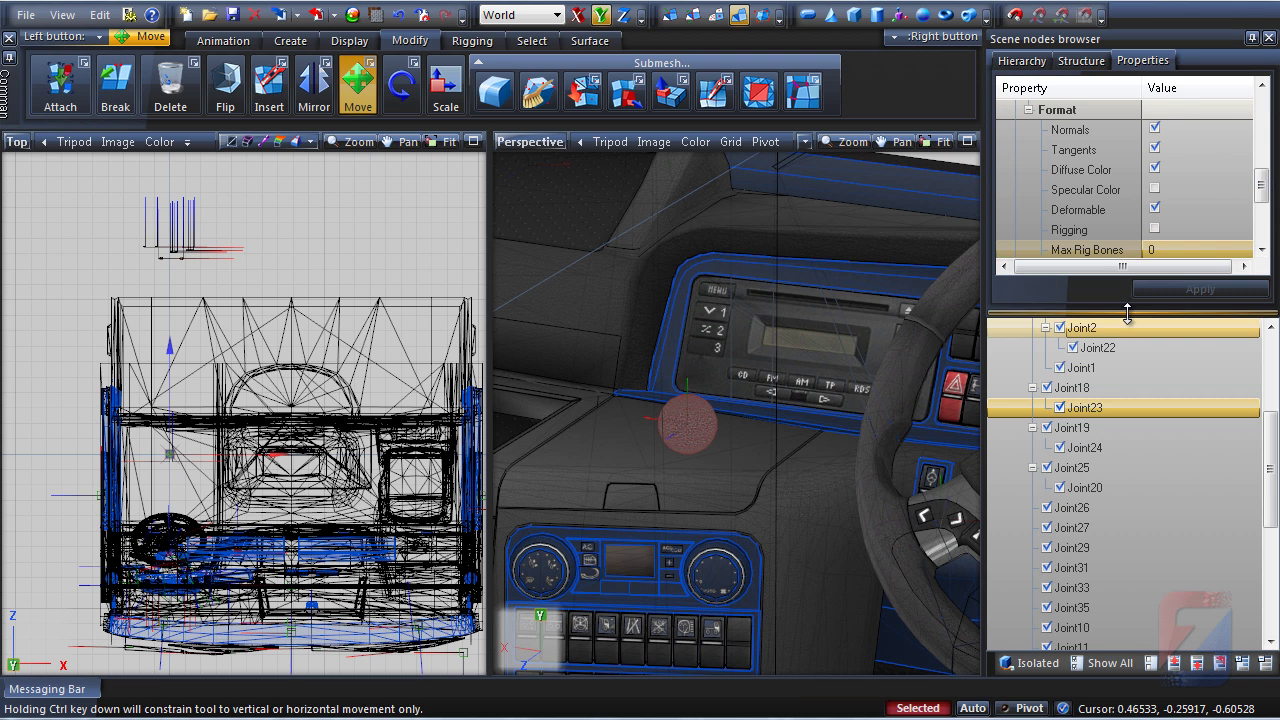
drag(1127, 314, 1127, 466)
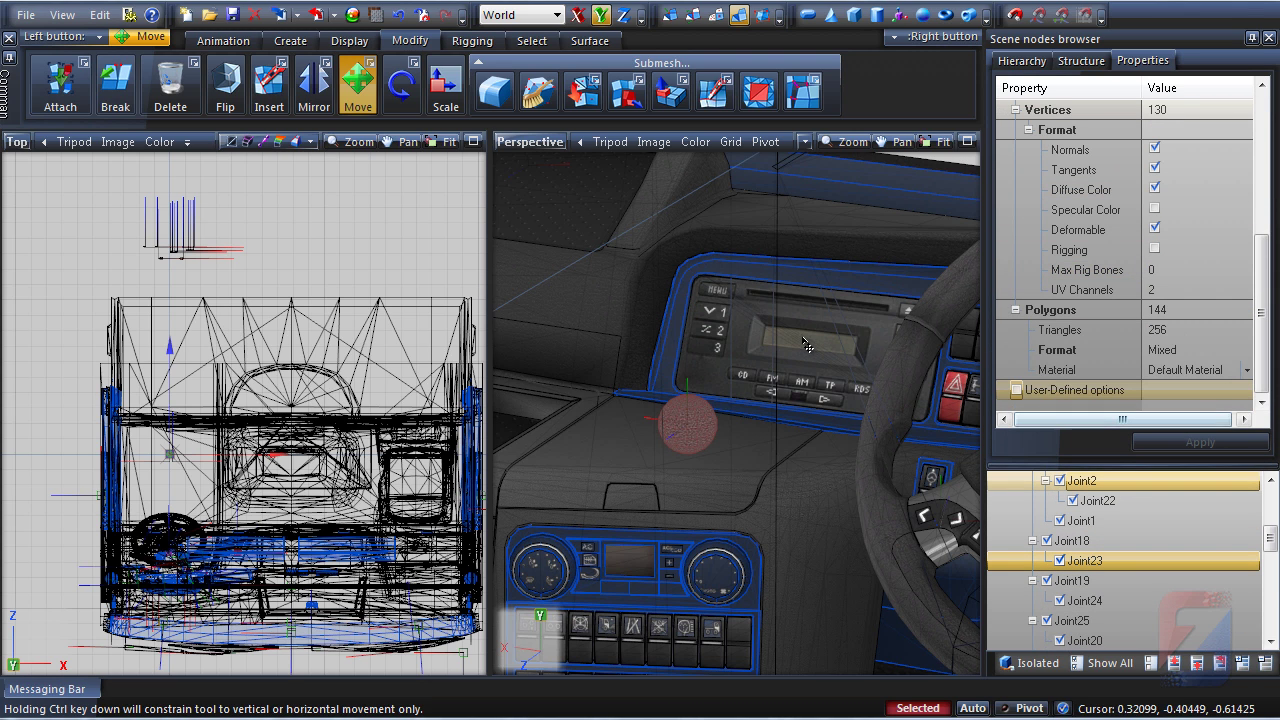
Step: Switch to vertex level and fill all the sphere's vertices with the grey paint color 164, 164, 164
mouse_move(808, 345)
middle_down()
mouse_move(727, 427)
mouse_move(654, 466)
mouse_move(680, 477)
mouse_move(676, 492)
middle_up()
click(590, 40)
key(1)
scroll(680, 462, up, 3)
key(4)
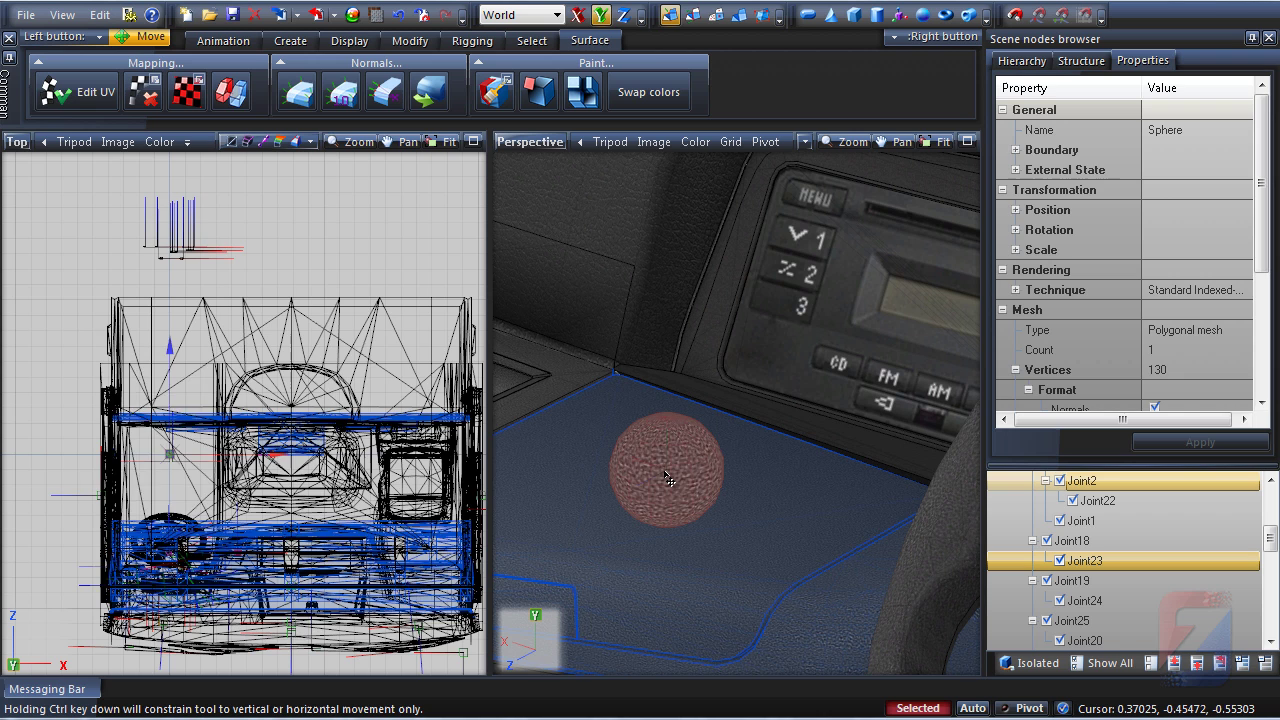
key(1)
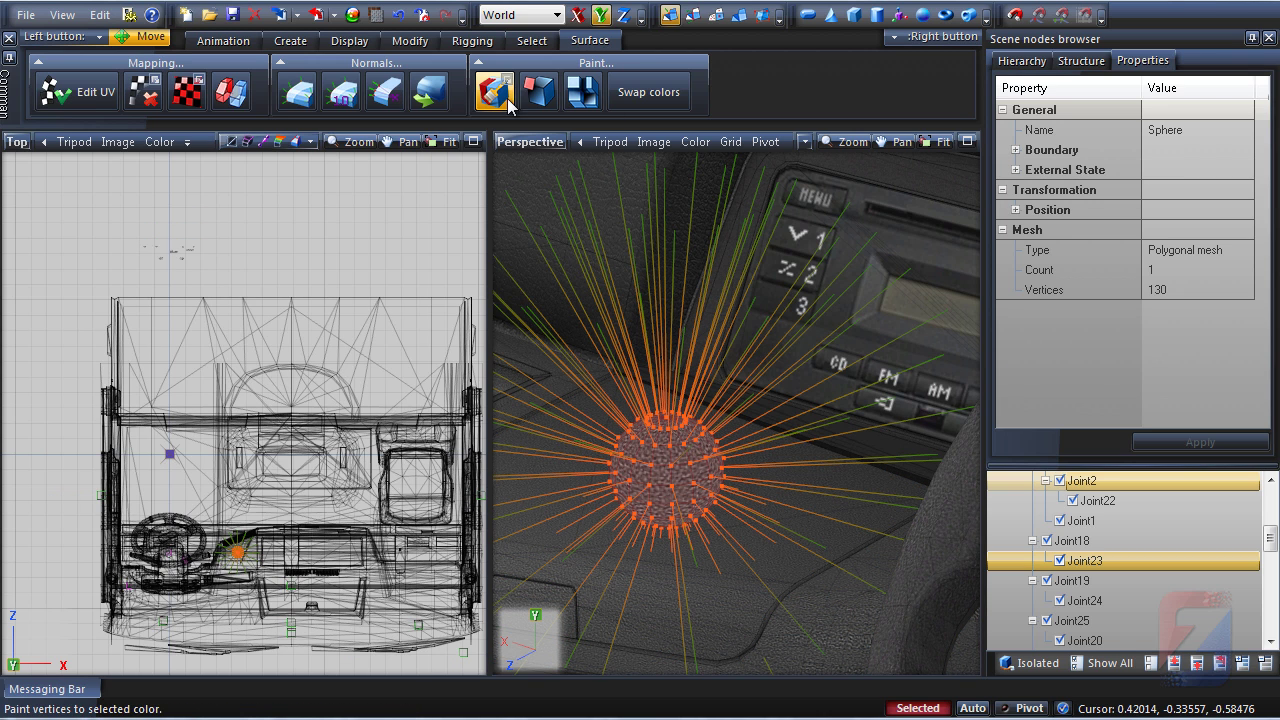
click(510, 87)
click(580, 124)
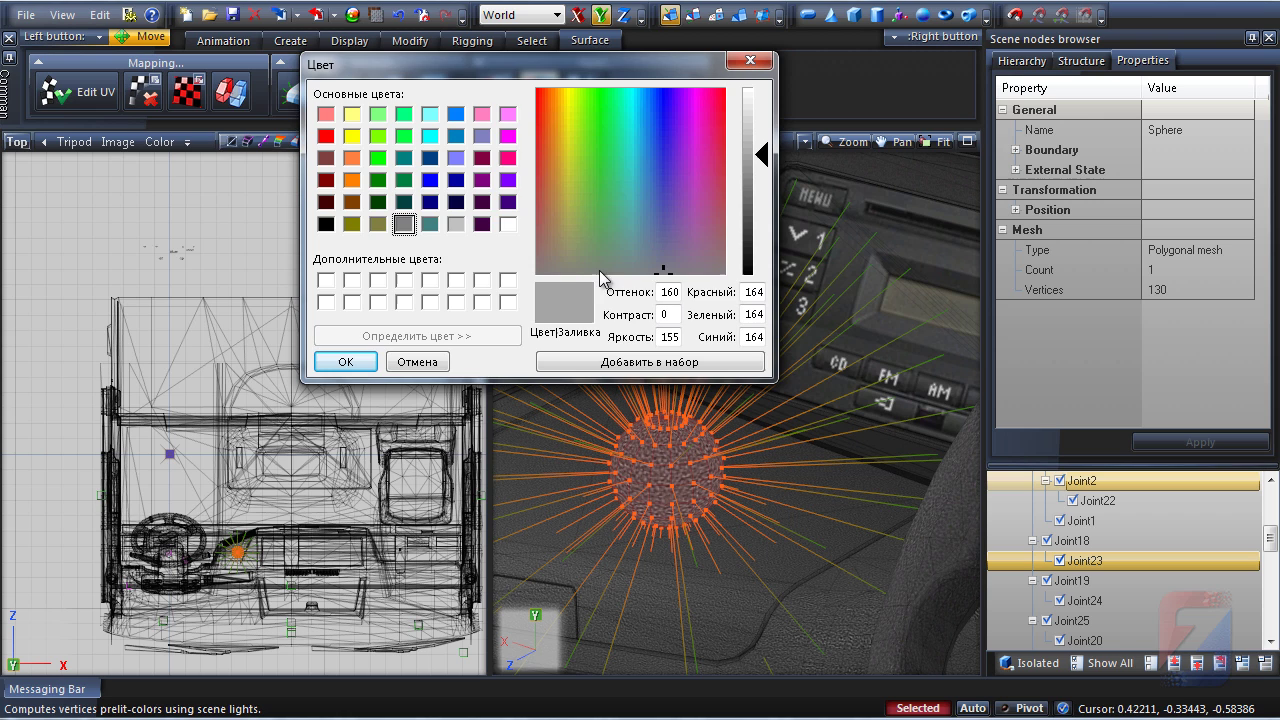
click(337, 362)
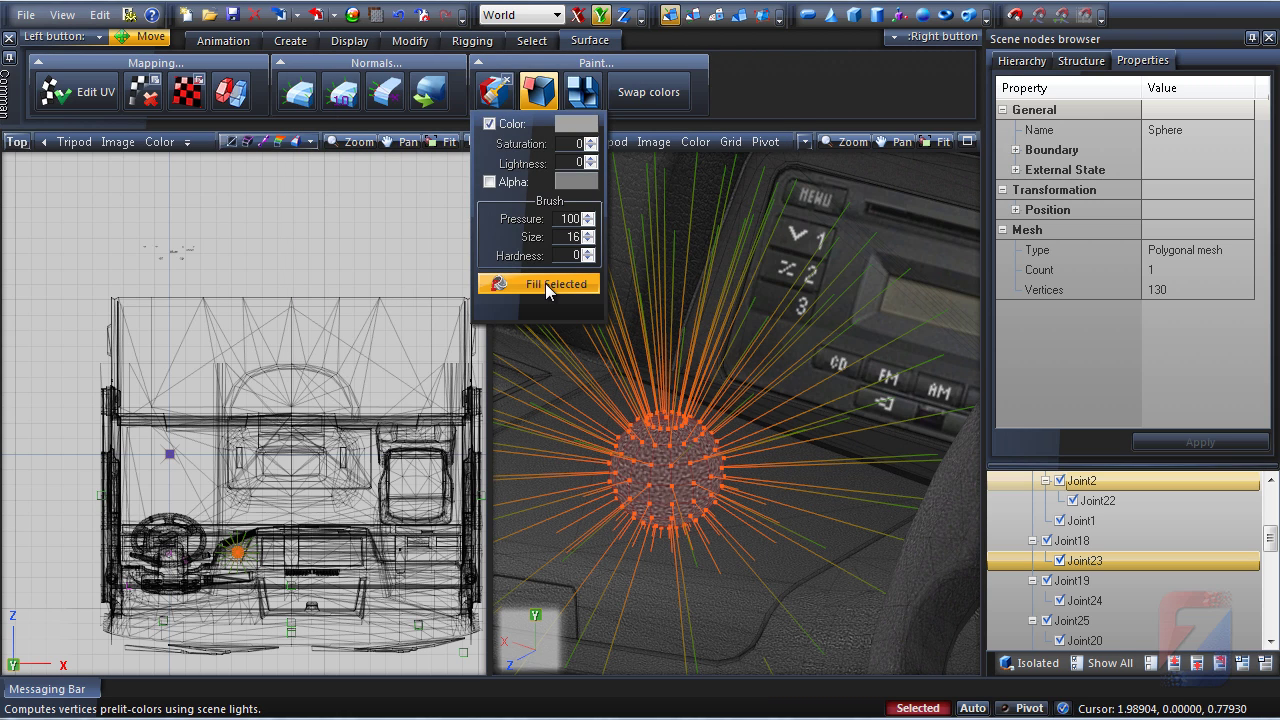
click(545, 283)
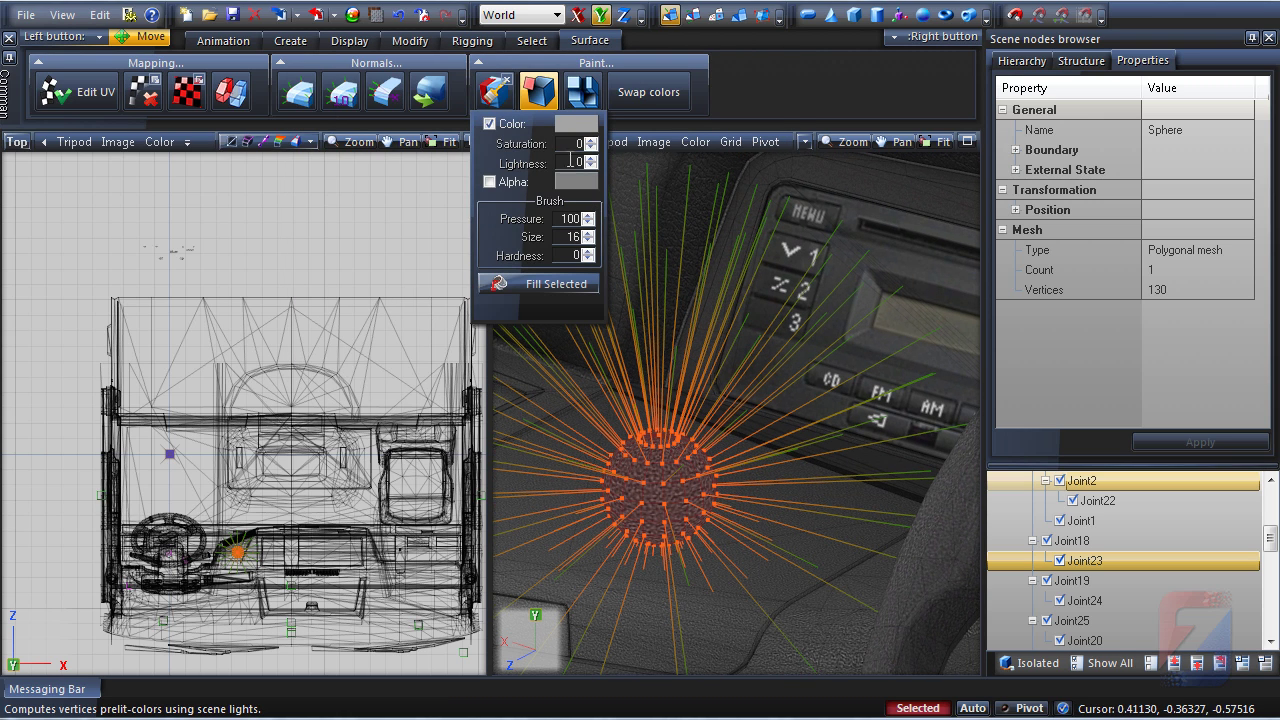
click(506, 81)
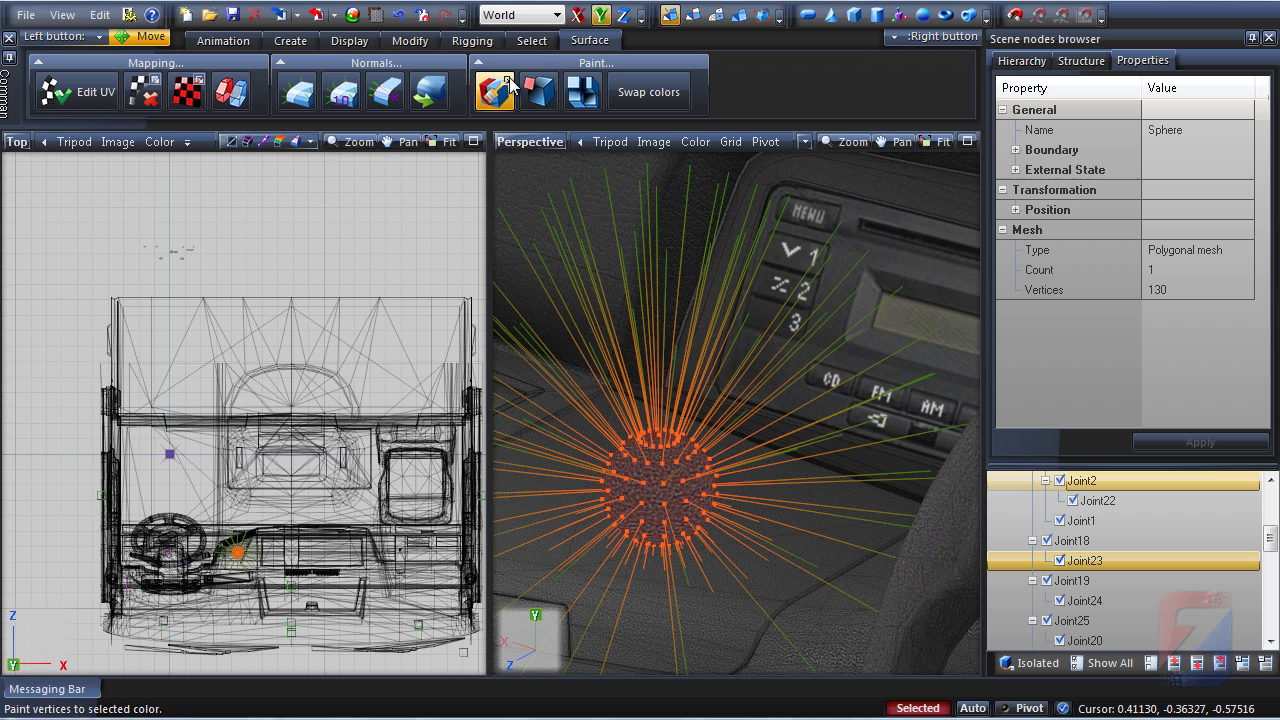
Step: Apply Self shadows with a strength of 100 to the sphere's vertices and return to object level
click(584, 100)
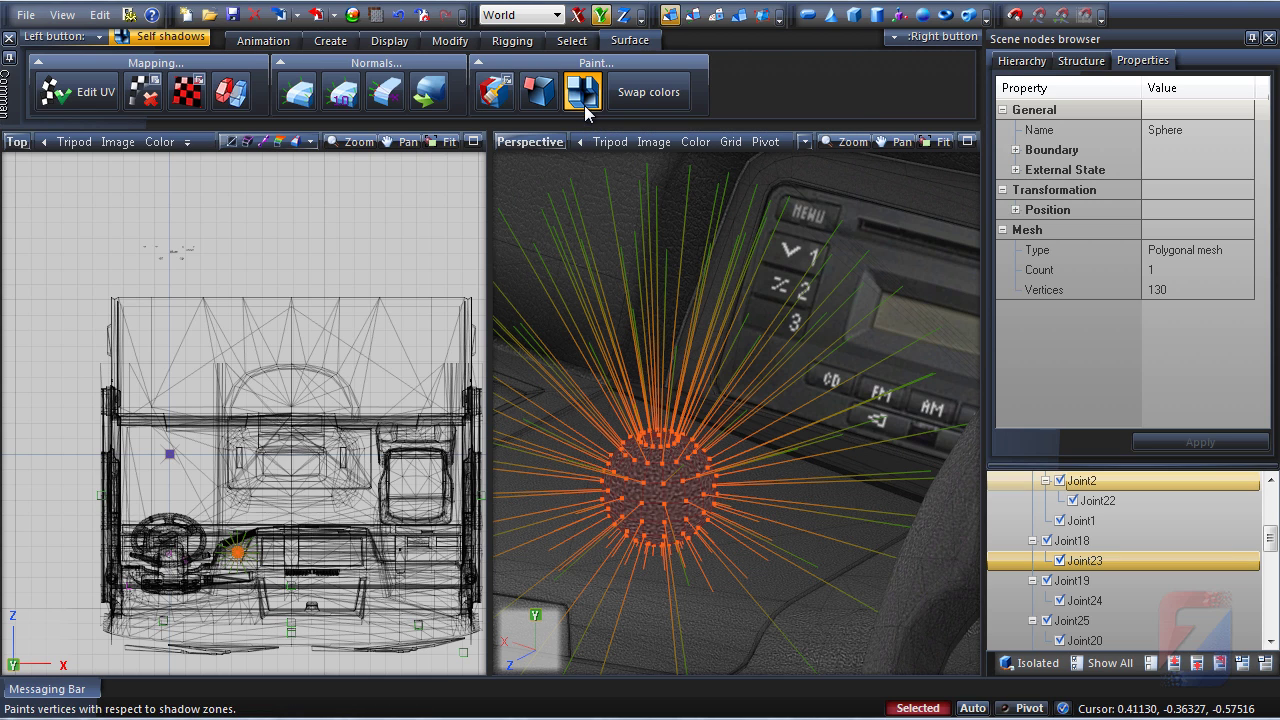
key(Tab)
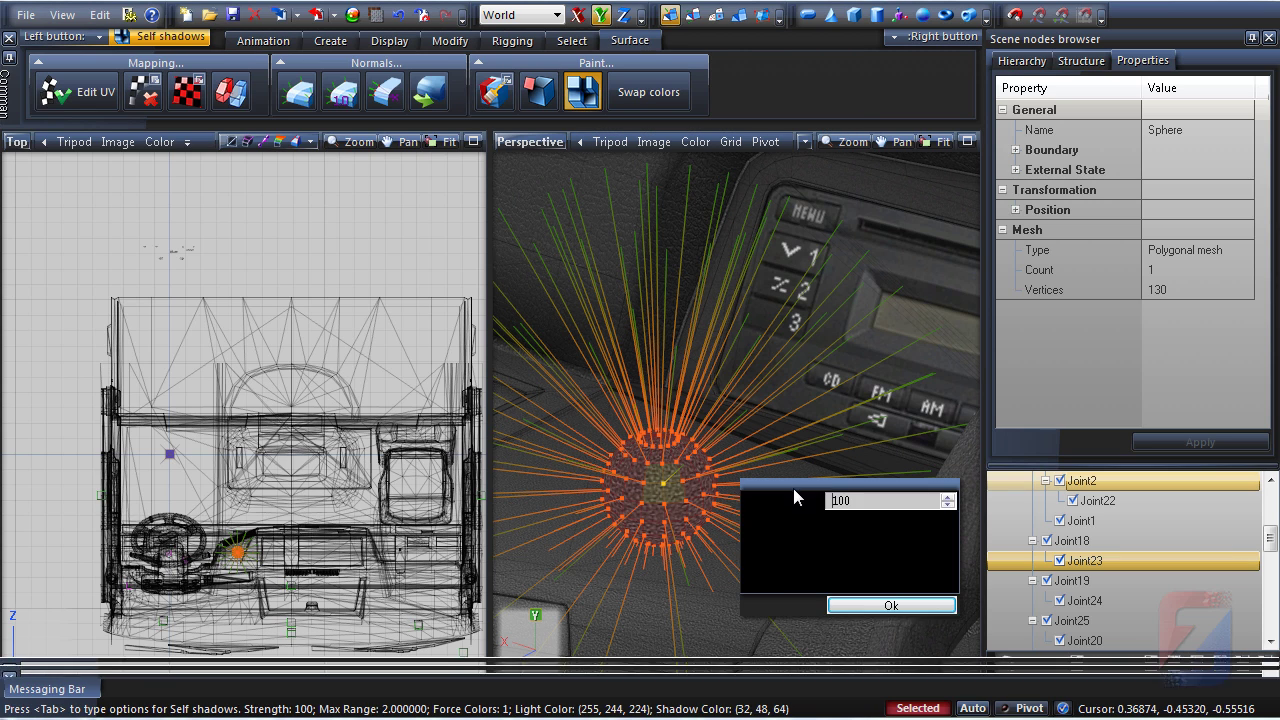
click(891, 605)
key(4)
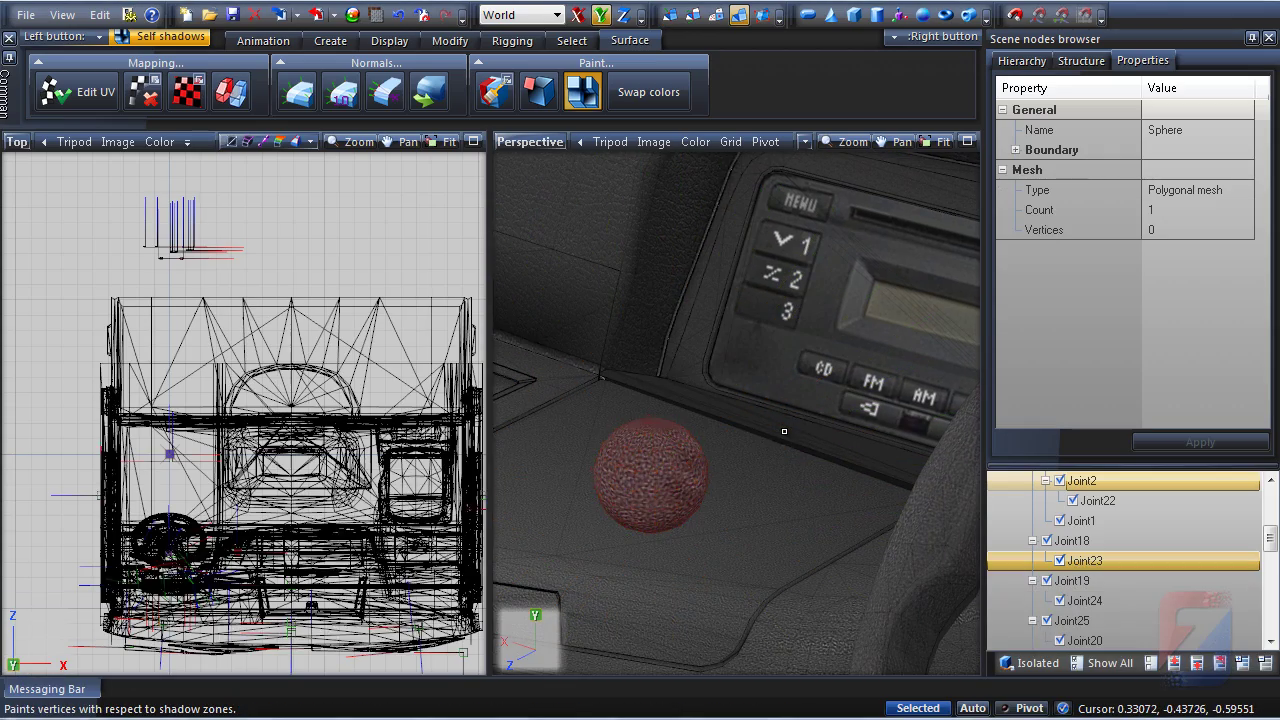
middle_drag(784, 431, 736, 404)
right_drag(735, 403, 759, 446)
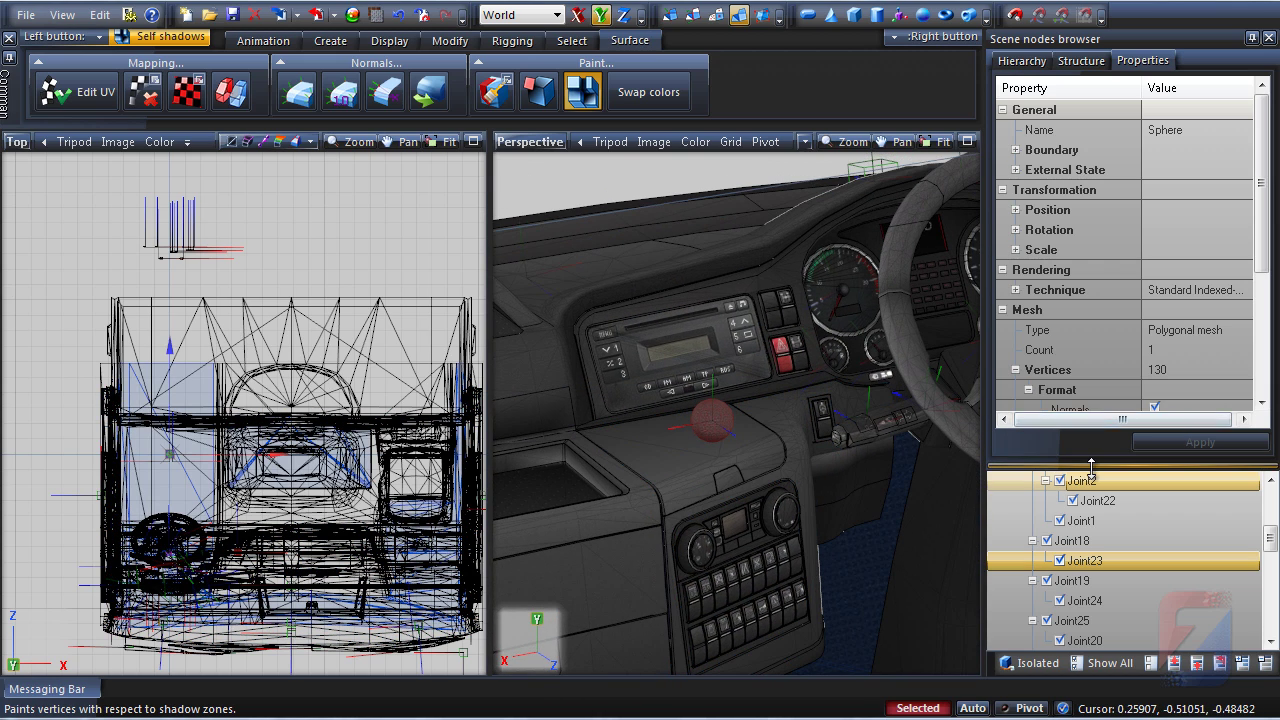
Step: Collapse the __root__ branch of the anim node and move the Sphere into __root__ as its child
drag(1091, 463, 1100, 268)
click(1081, 60)
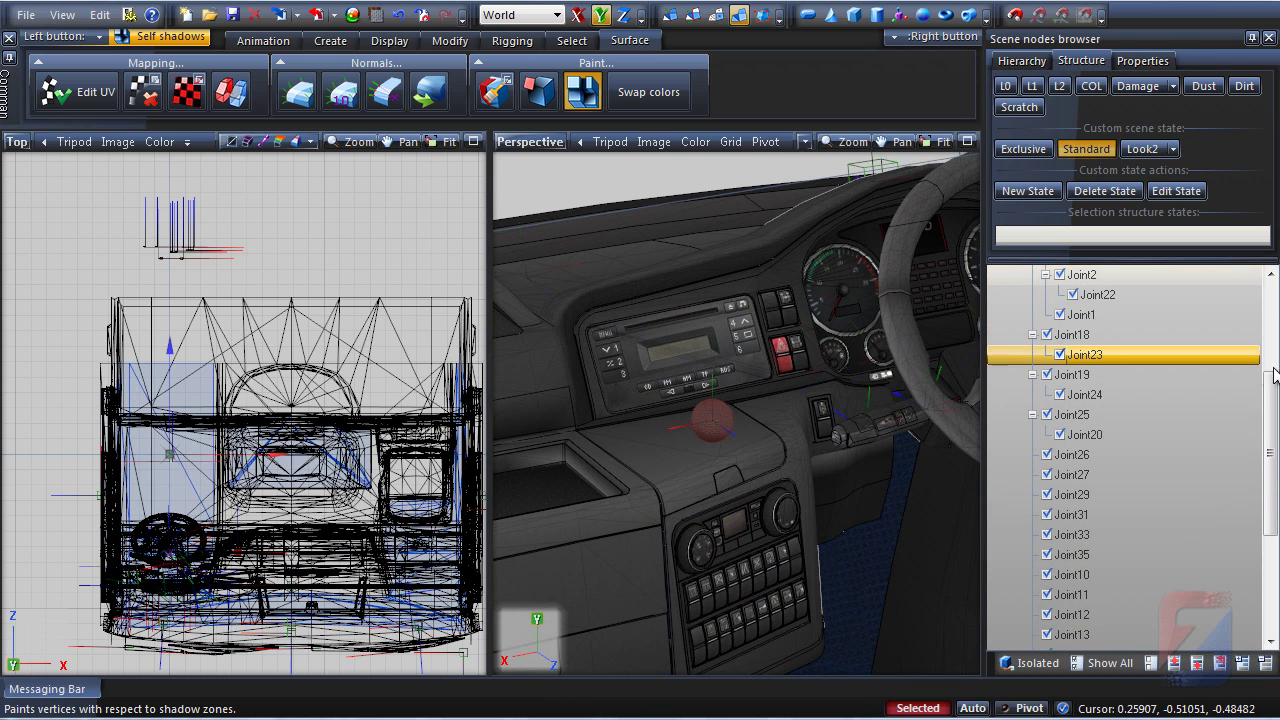
drag(1272, 420, 1272, 547)
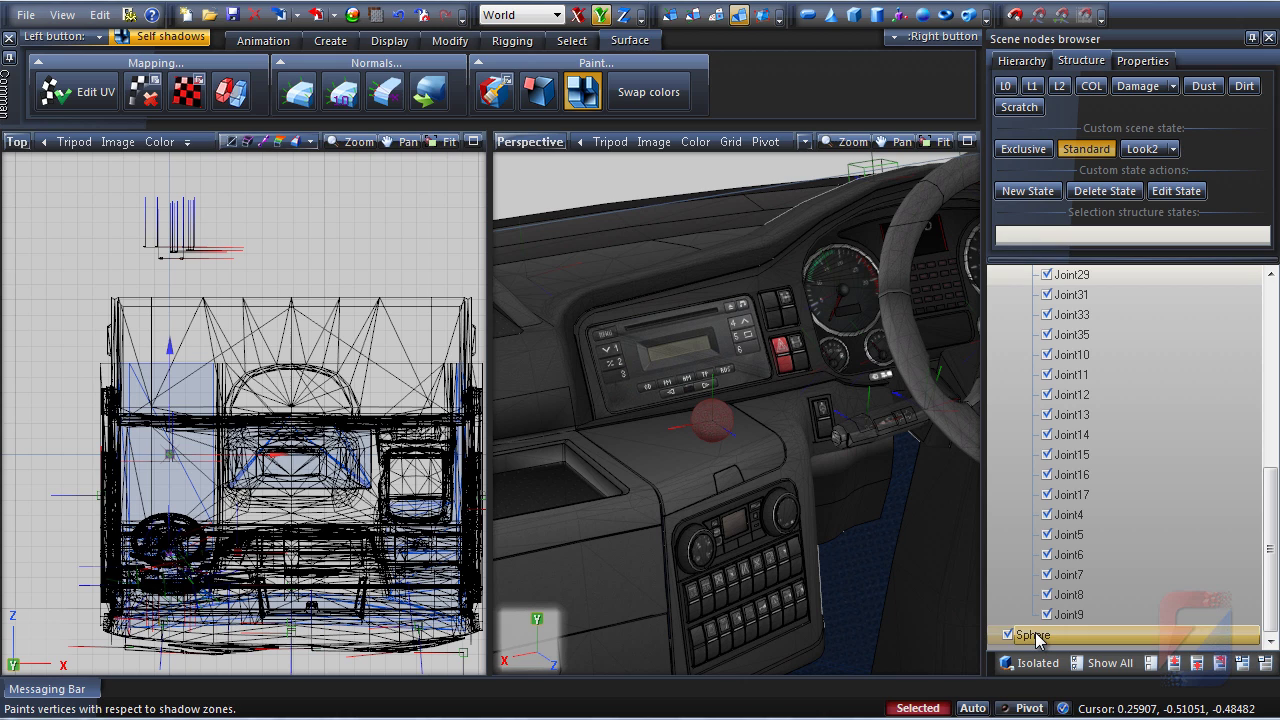
drag(1272, 594, 1272, 385)
click(1019, 336)
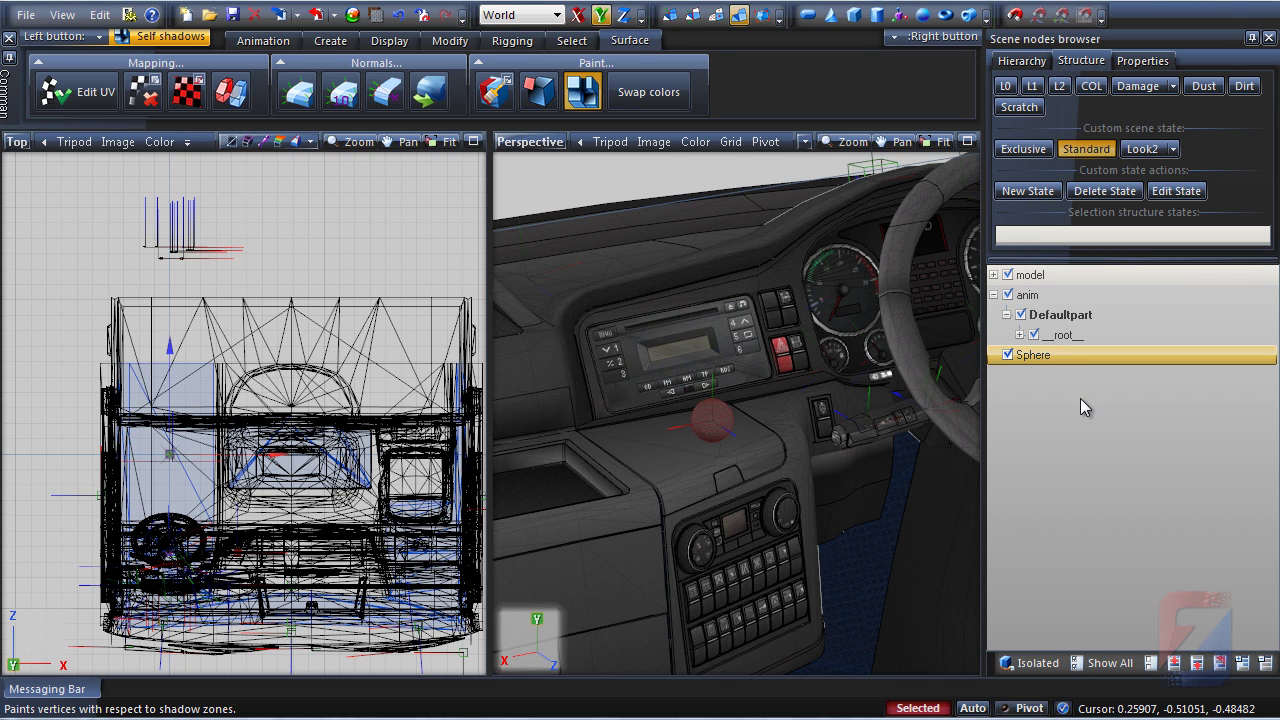
drag(1092, 349, 1071, 345)
middle_drag(850, 380, 834, 417)
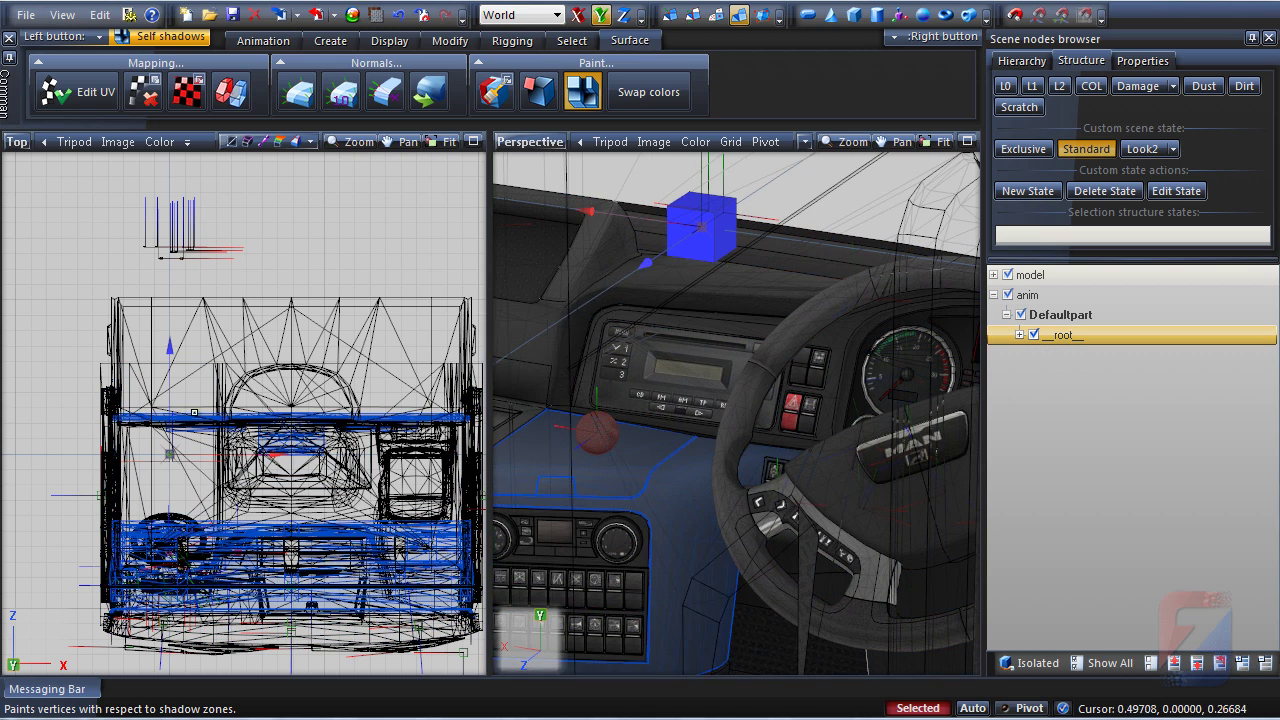
Step: Show the animation playback controls and the animation timeline in the workspace
click(65, 18)
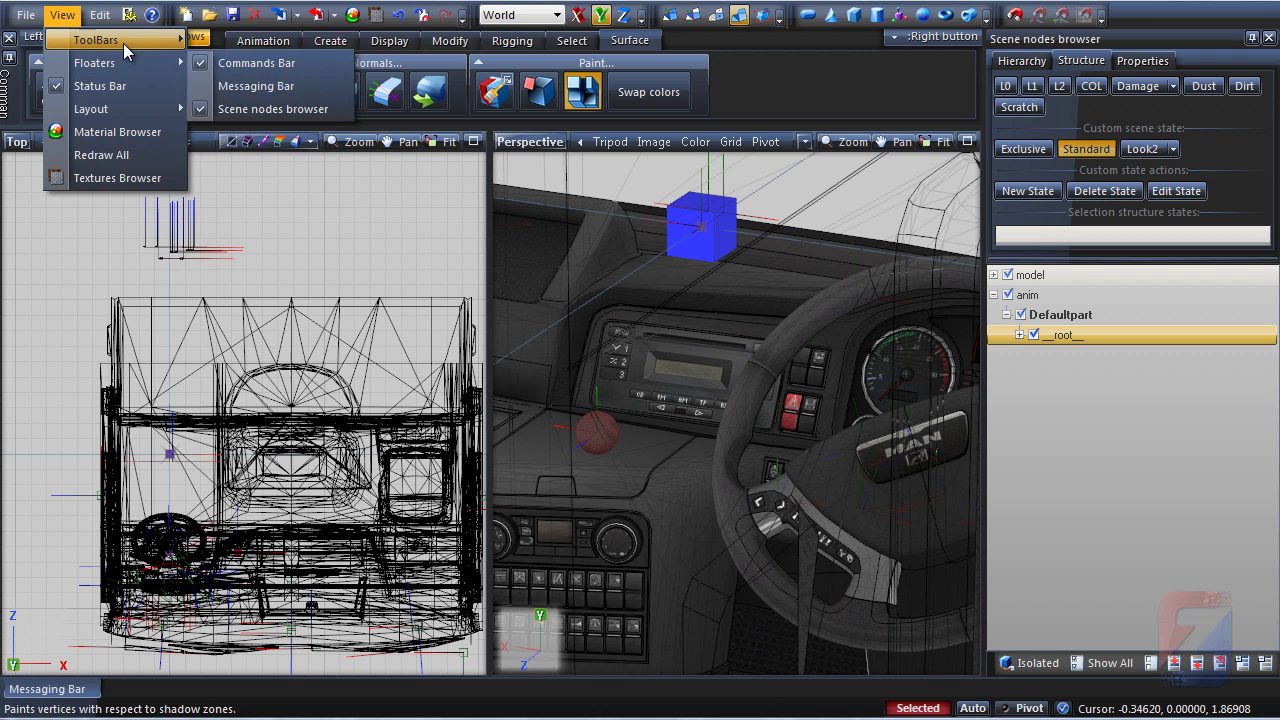
mouse_move(150, 40)
click(258, 64)
click(62, 15)
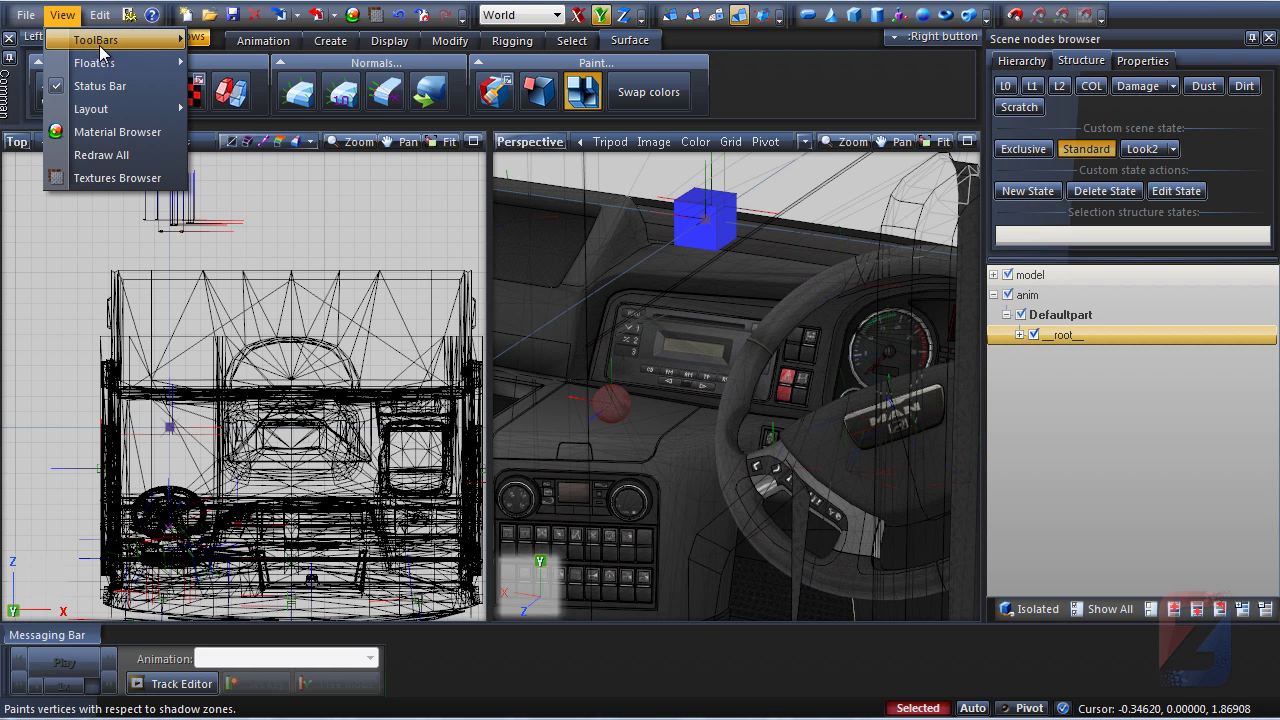
click(252, 86)
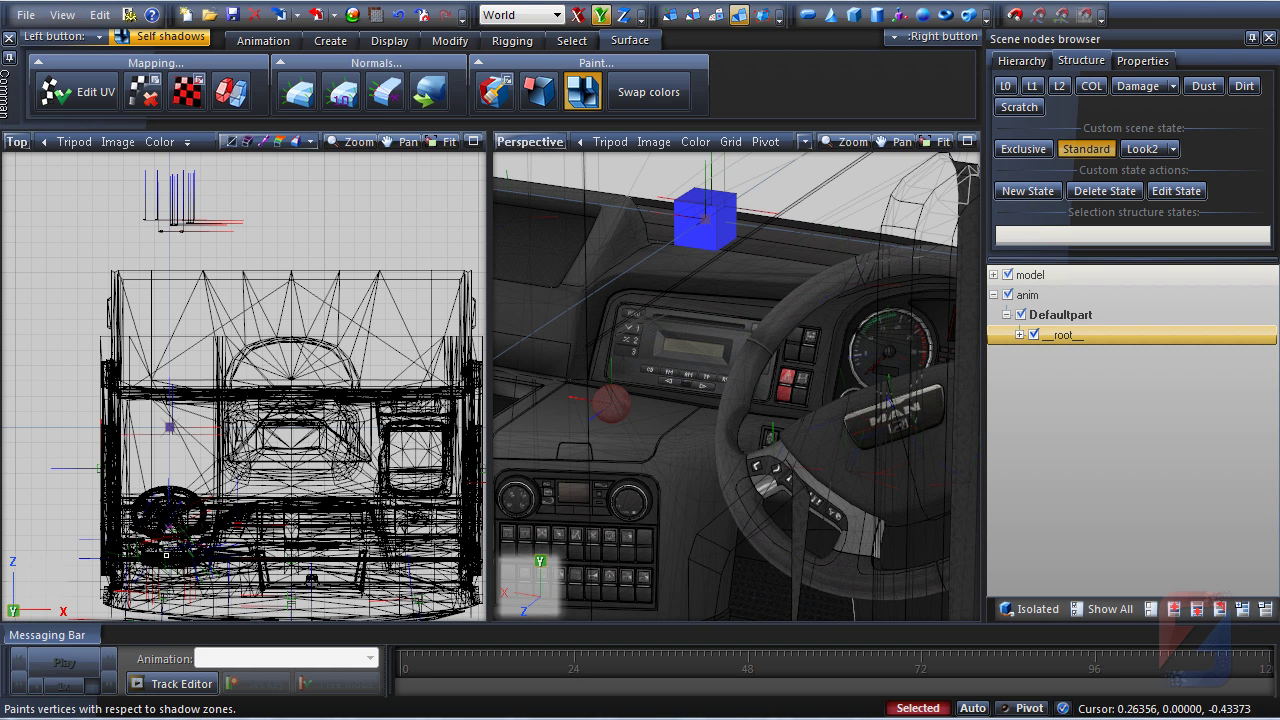
Step: Load the animation file s_wheel.pma from the uk folder into the Track Editor
click(180, 684)
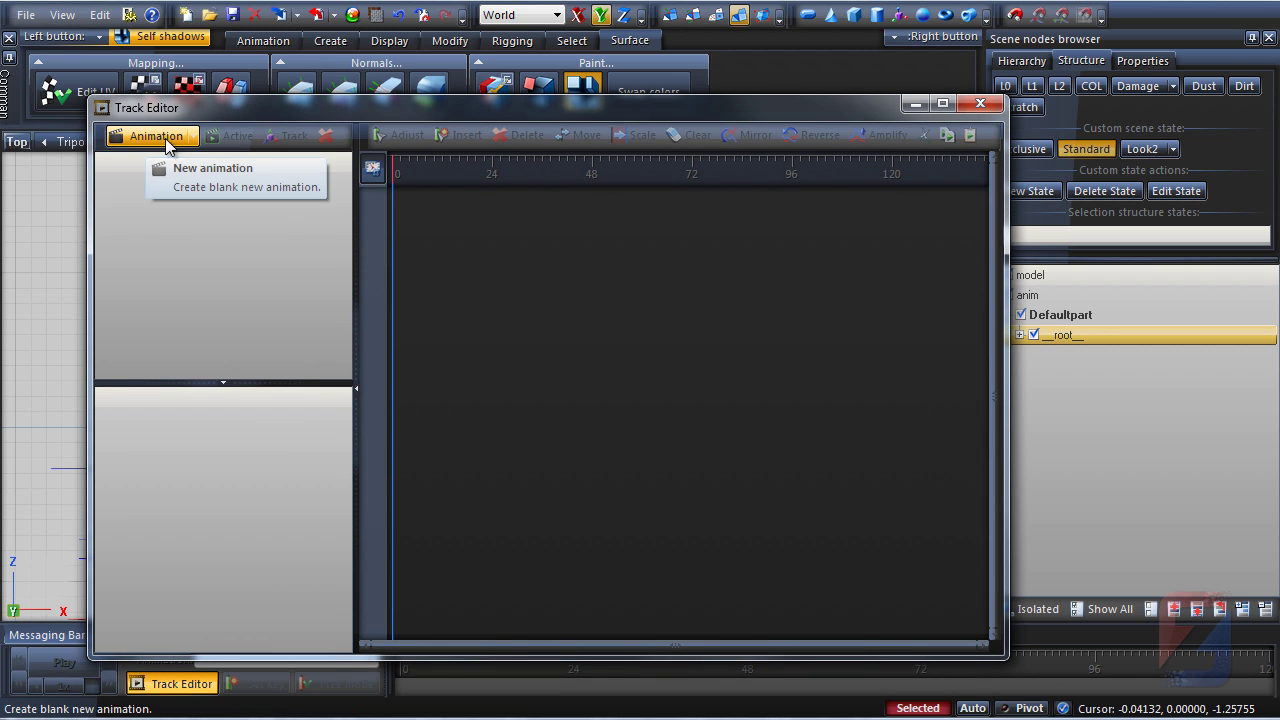
click(155, 187)
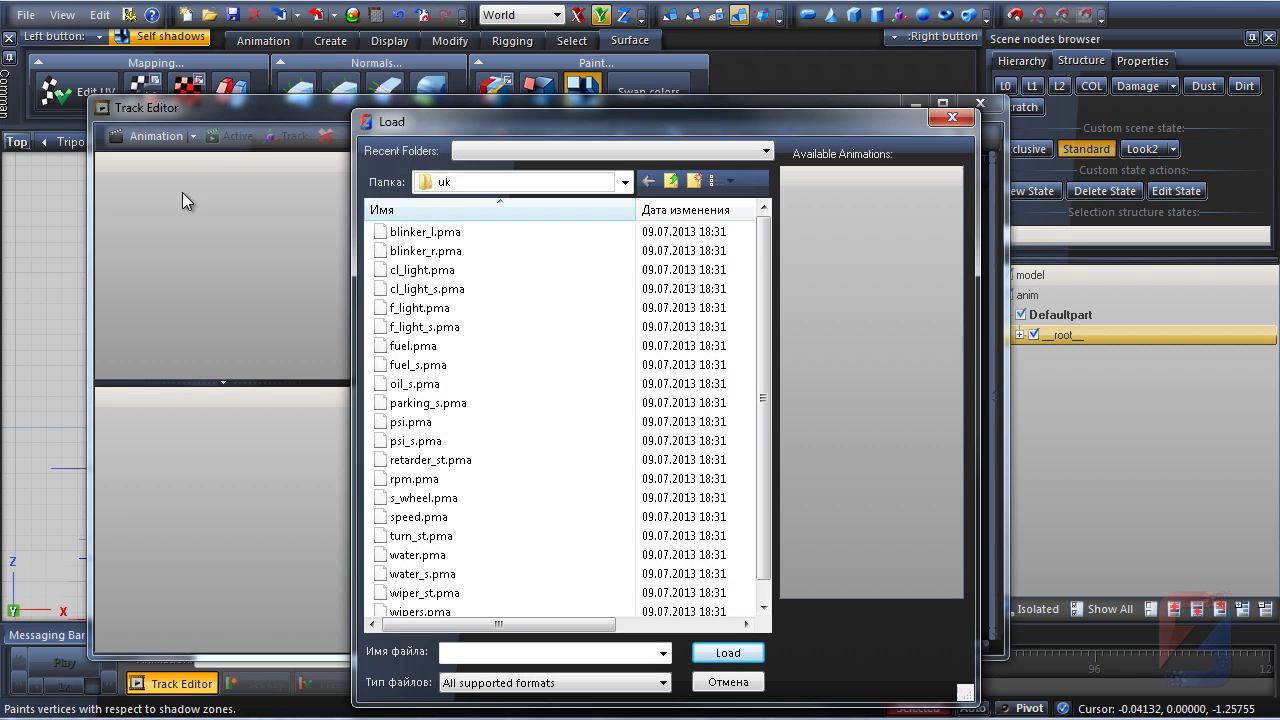
click(426, 441)
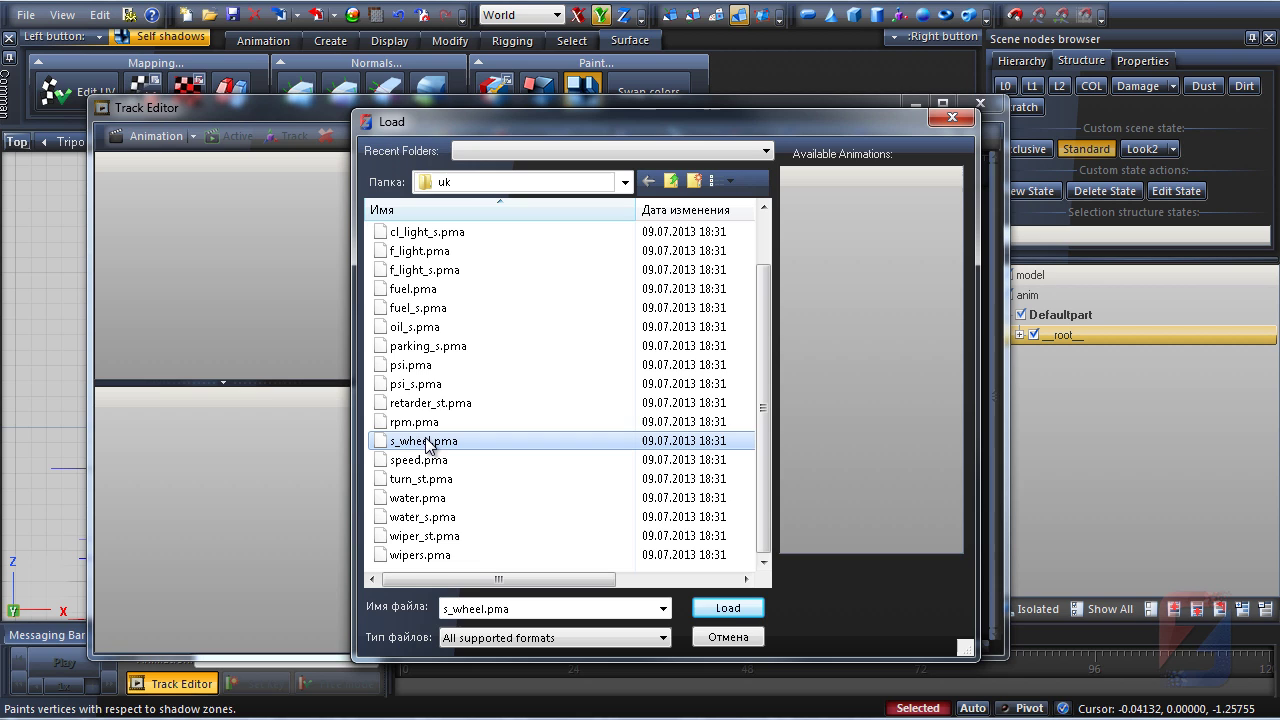
click(728, 608)
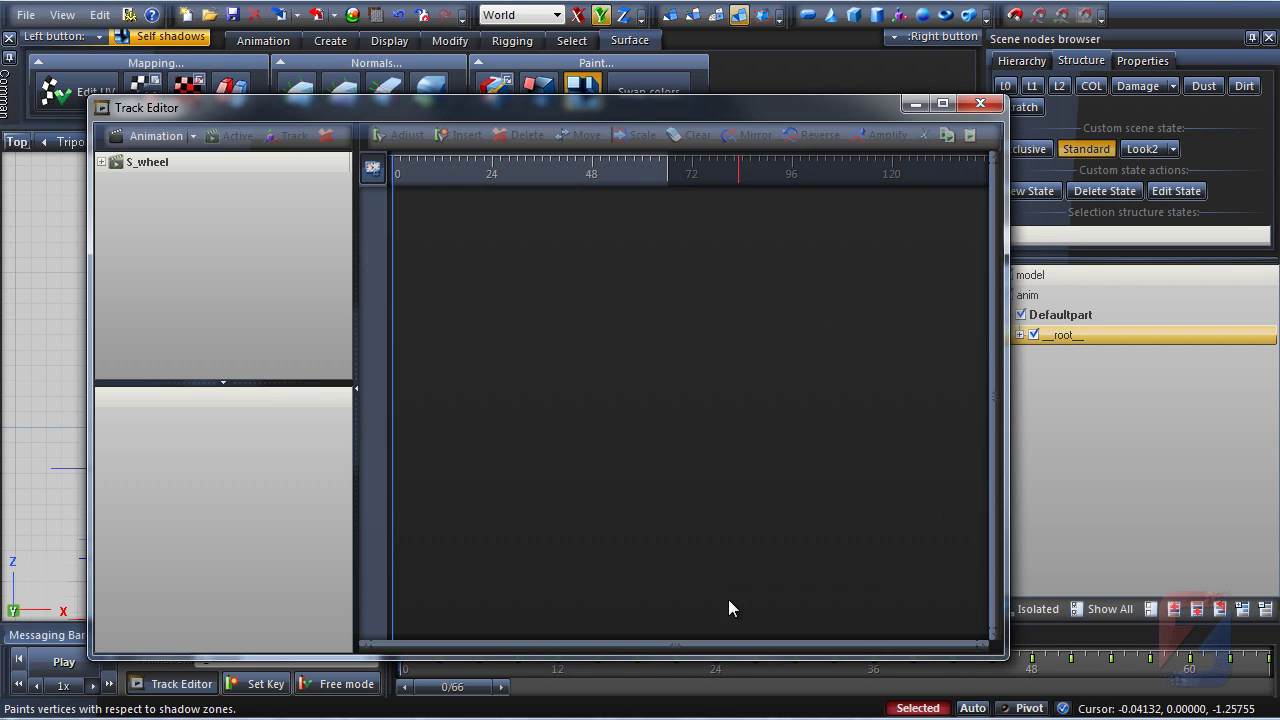
Step: Add the S_wheel animation to the track area and expand the key curves of tracks 30 and 4
click(103, 162)
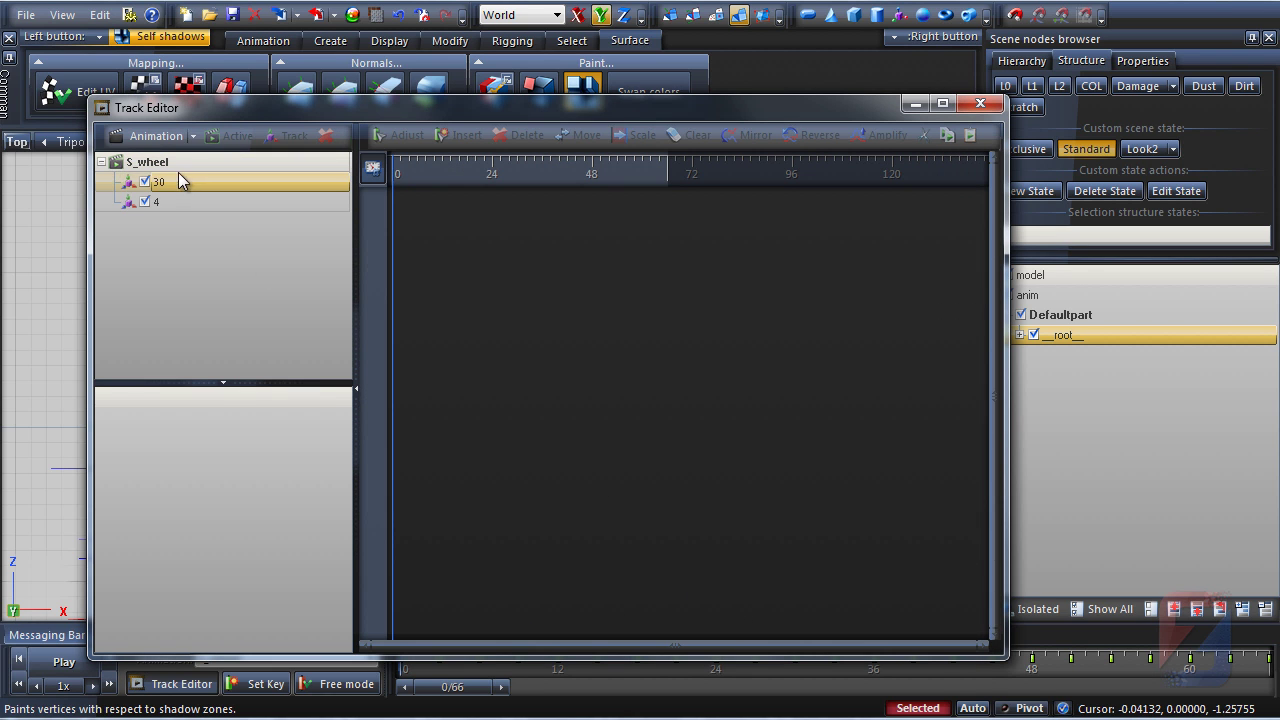
drag(160, 164, 460, 268)
click(446, 212)
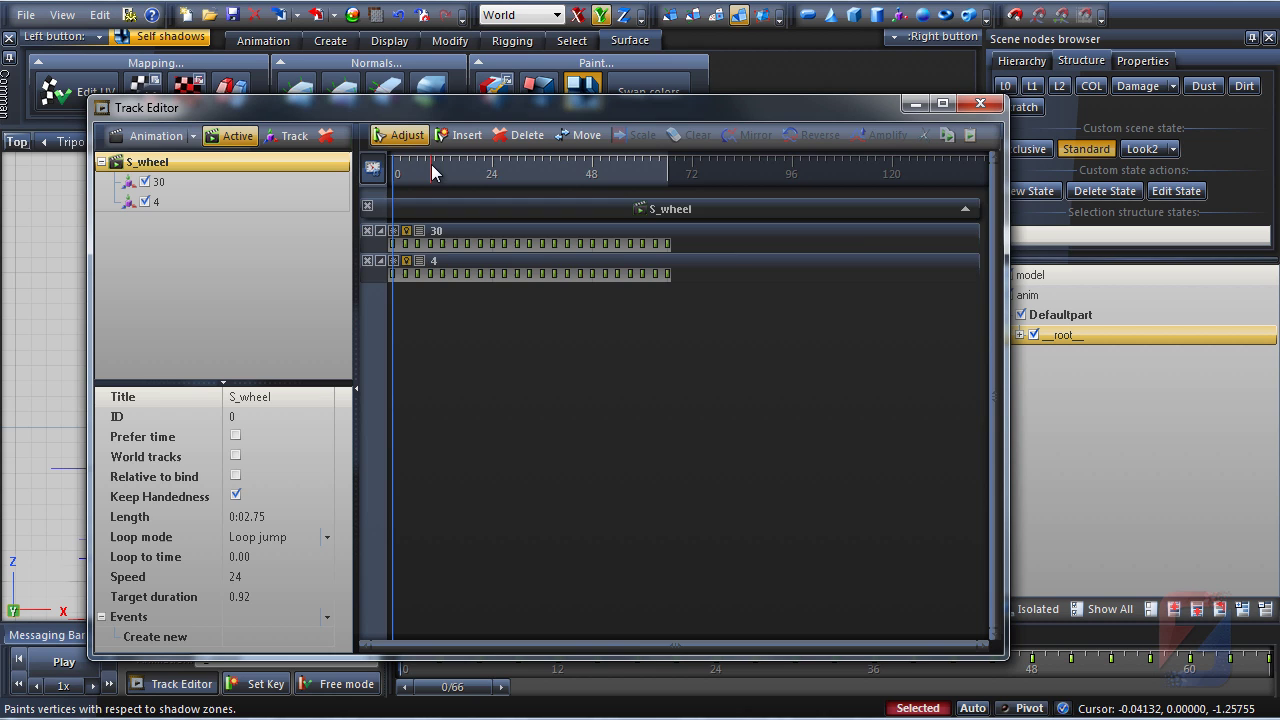
click(376, 231)
click(379, 496)
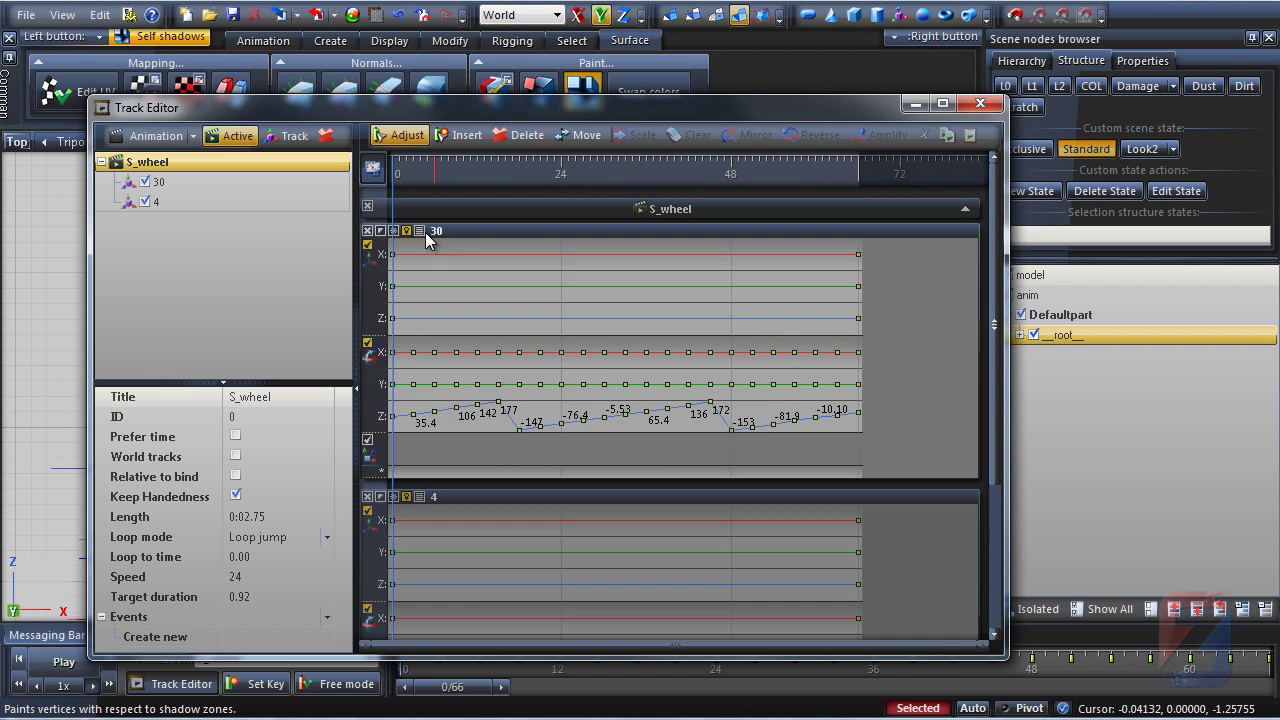
Step: Collapse track 30, enlarge track 4's curve display to examine it, and remove track 4 from the track area
click(379, 231)
drag(375, 505, 375, 600)
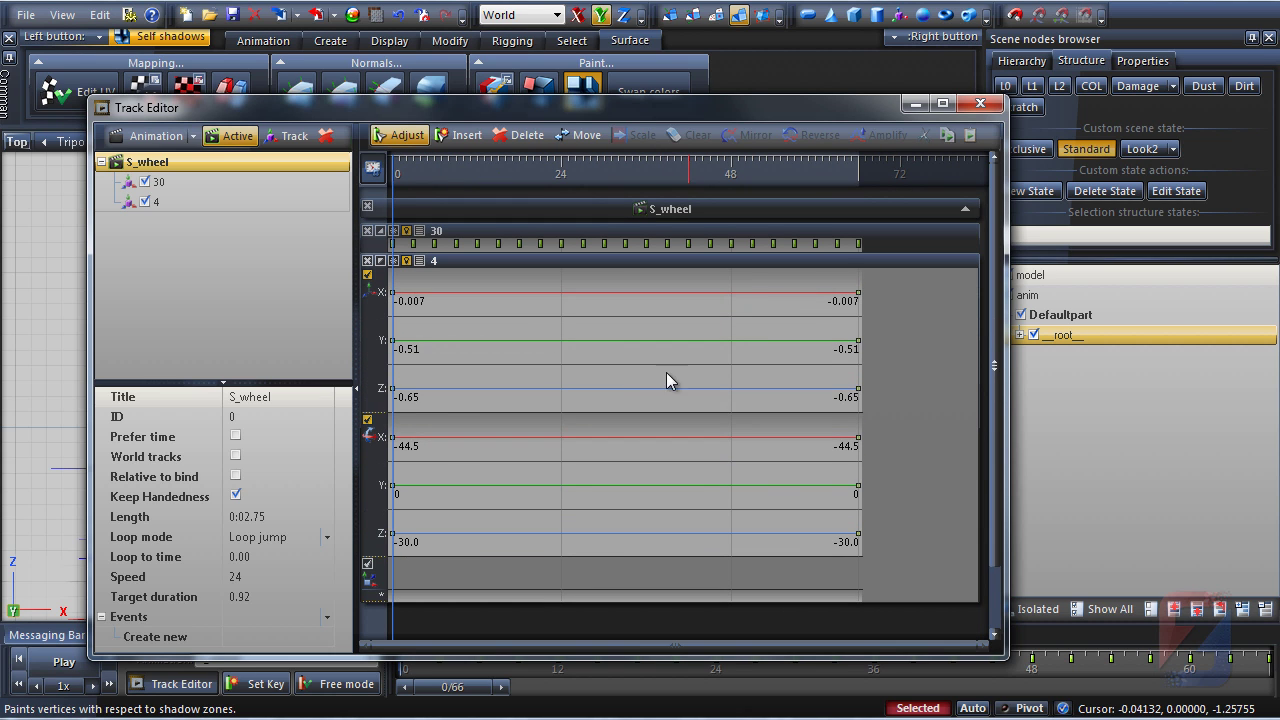
click(367, 262)
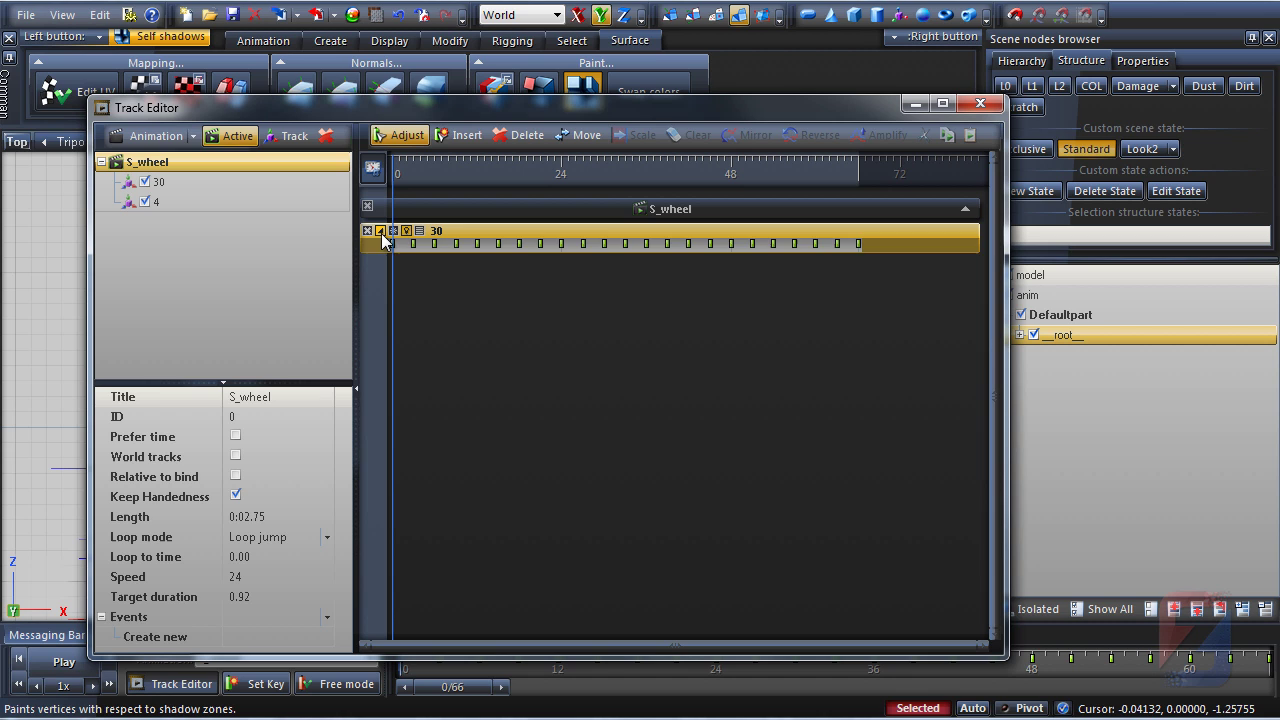
Step: Expand track 30 in the track area, hide its position curves and enlarge its rotation curves for inspection
click(381, 232)
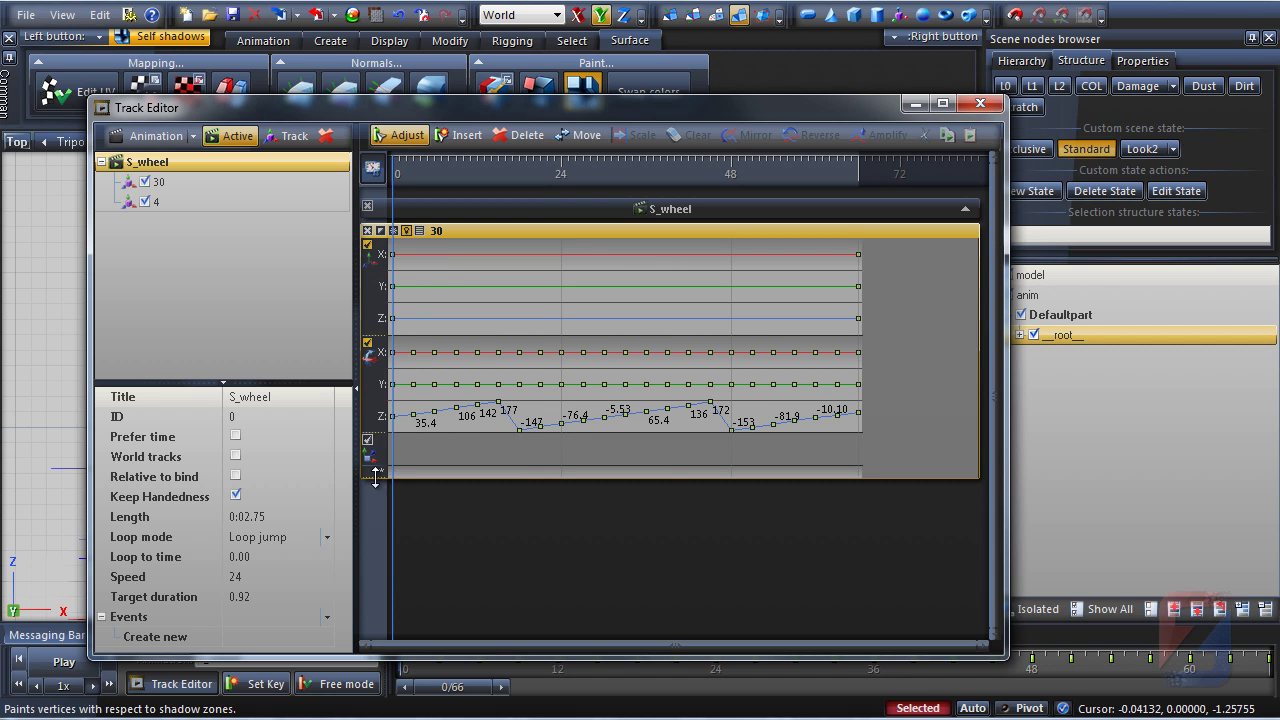
drag(376, 476, 383, 605)
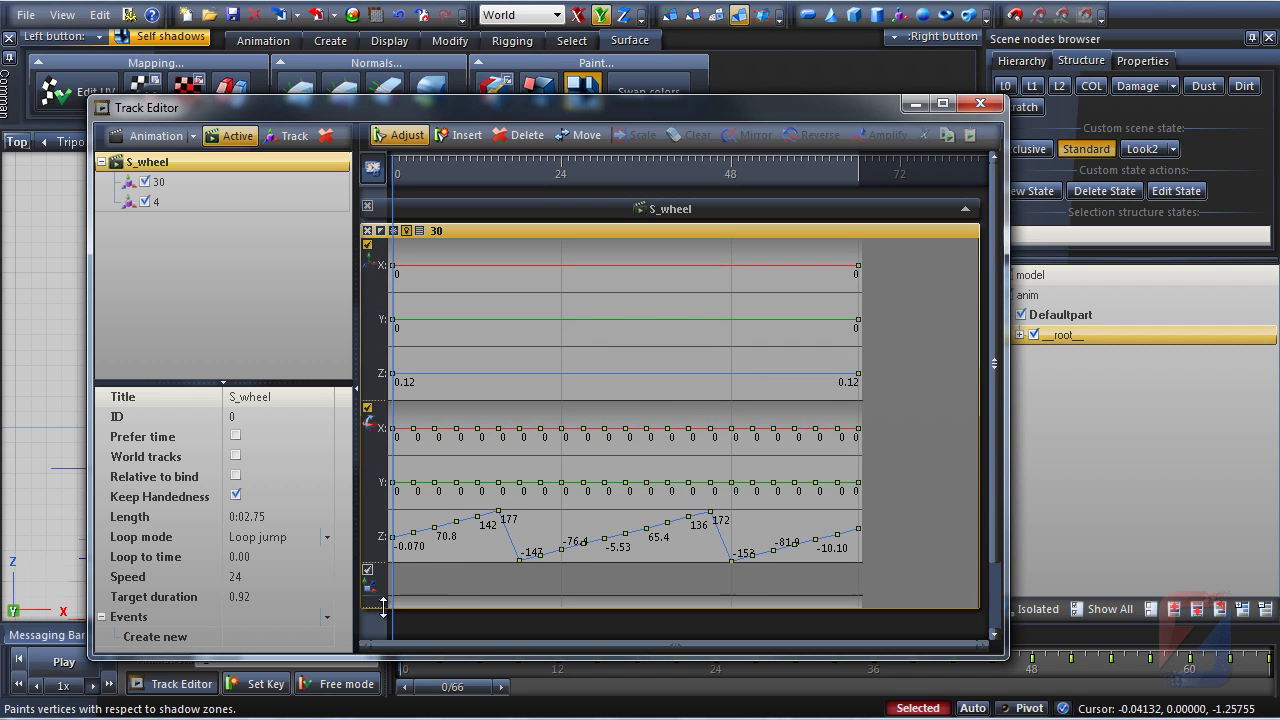
click(366, 244)
drag(380, 402, 383, 265)
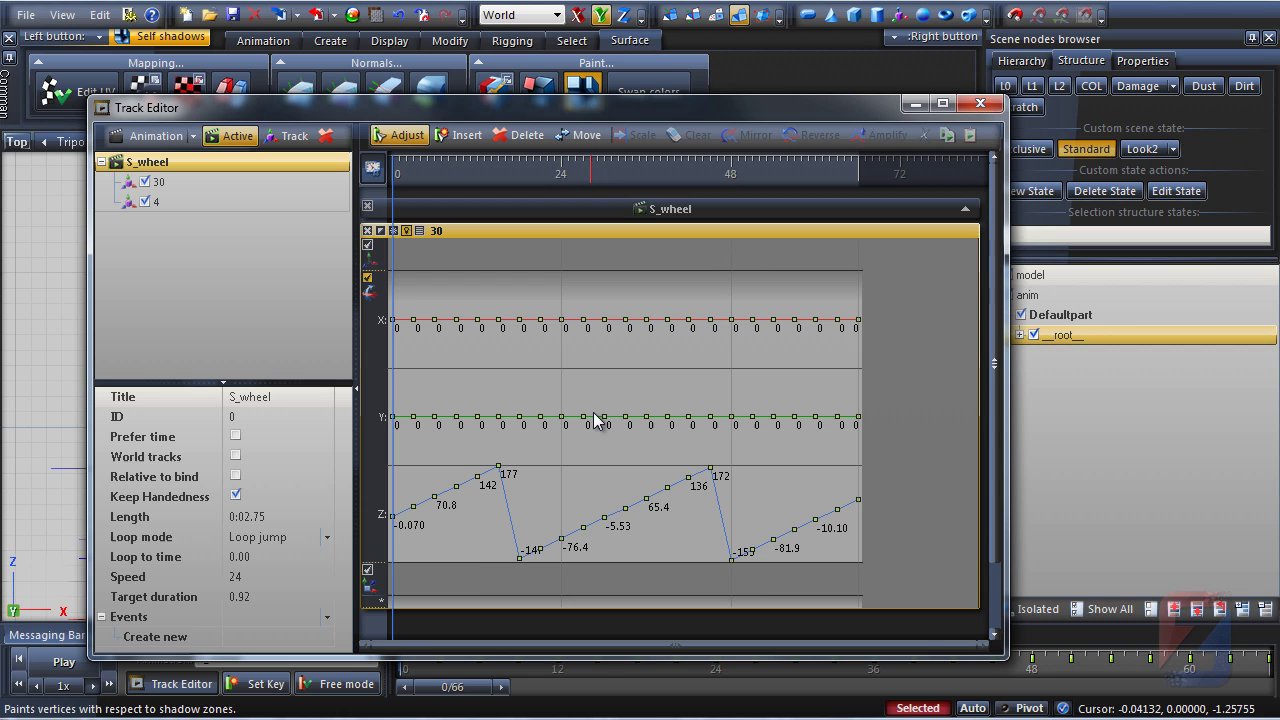
drag(702, 106, 641, 106)
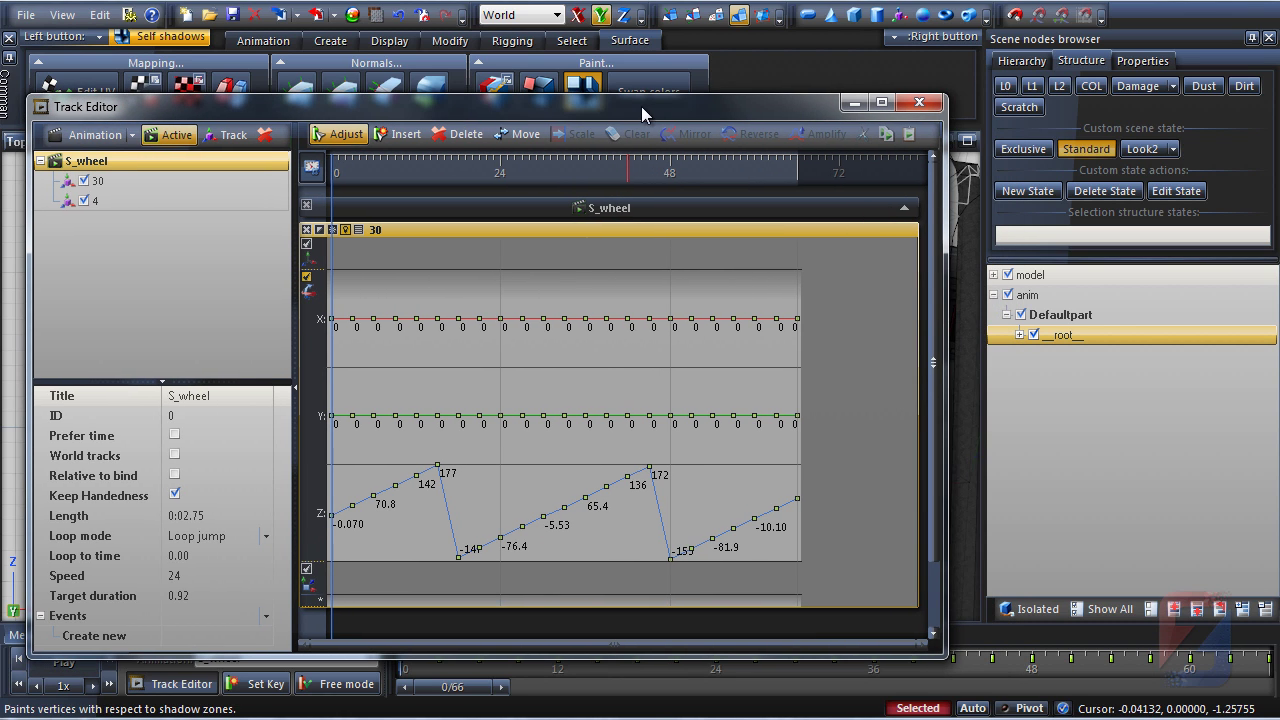
Step: Examine the position and rotation key properties of track 30 and remove it from the track area
click(125, 181)
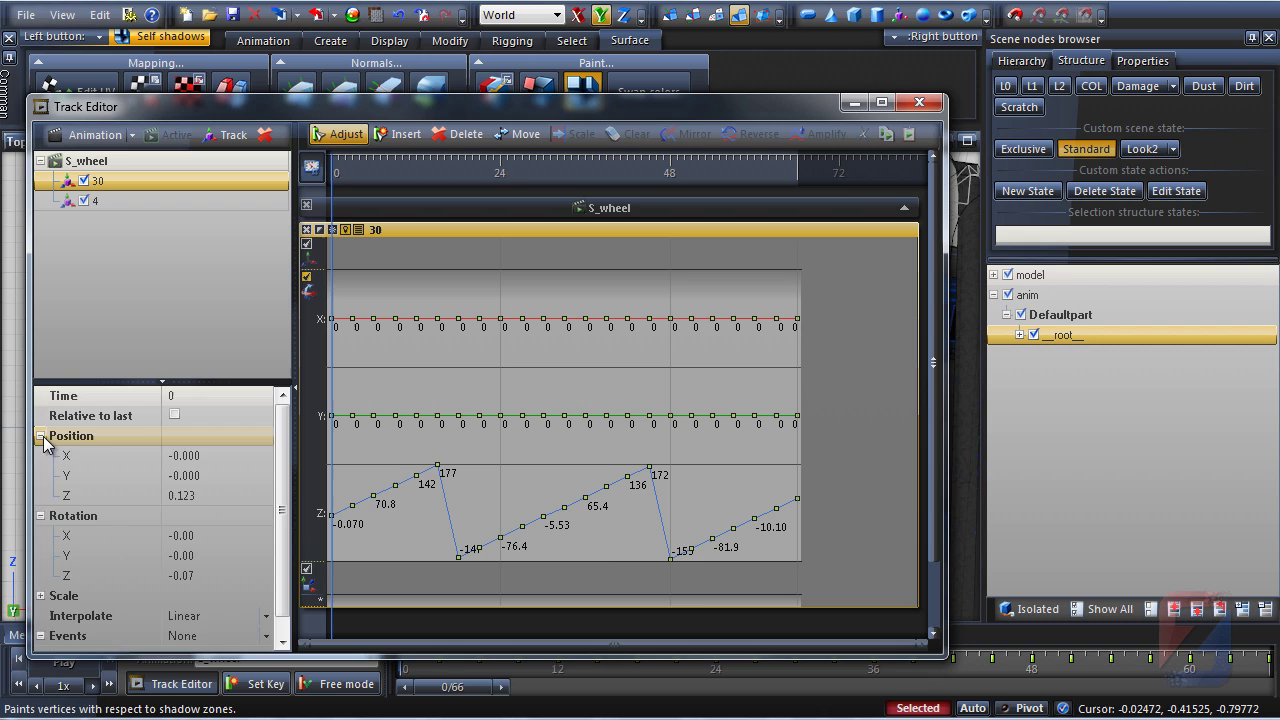
click(40, 436)
click(306, 229)
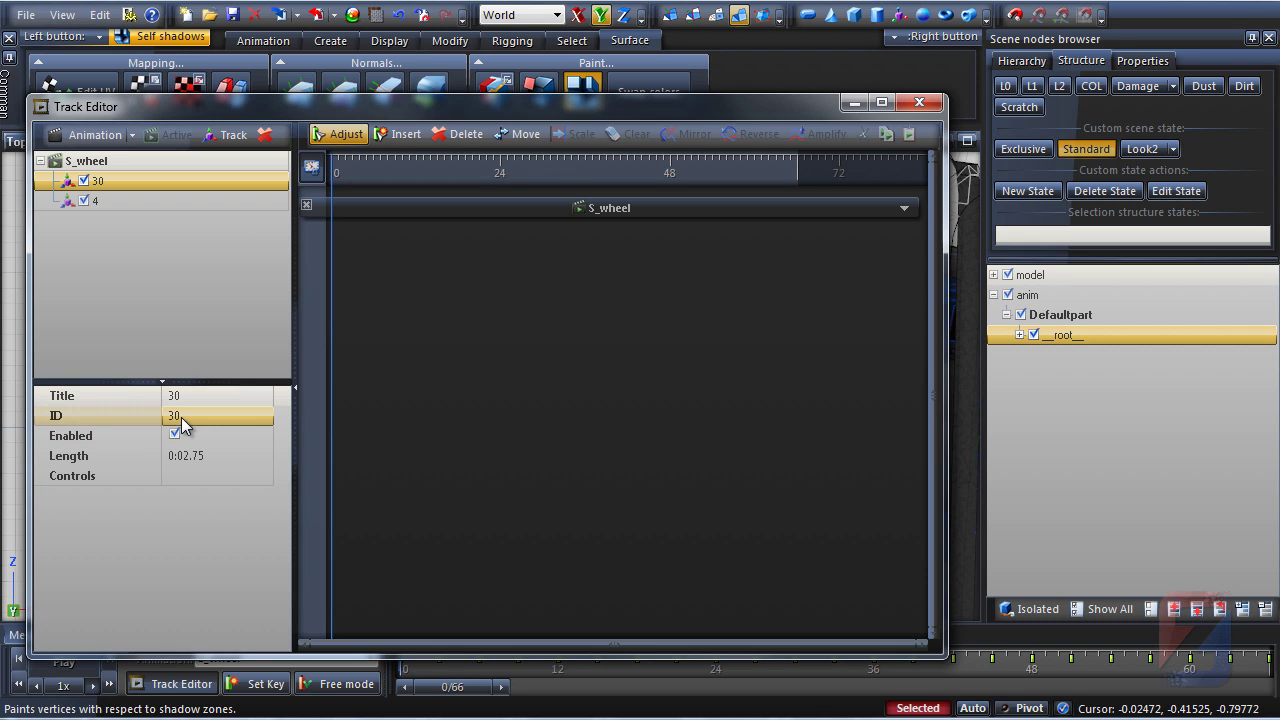
Step: Assign the __root__ node hierarchy to the S_wheel animation, matching nodes to tracks by ID
click(150, 203)
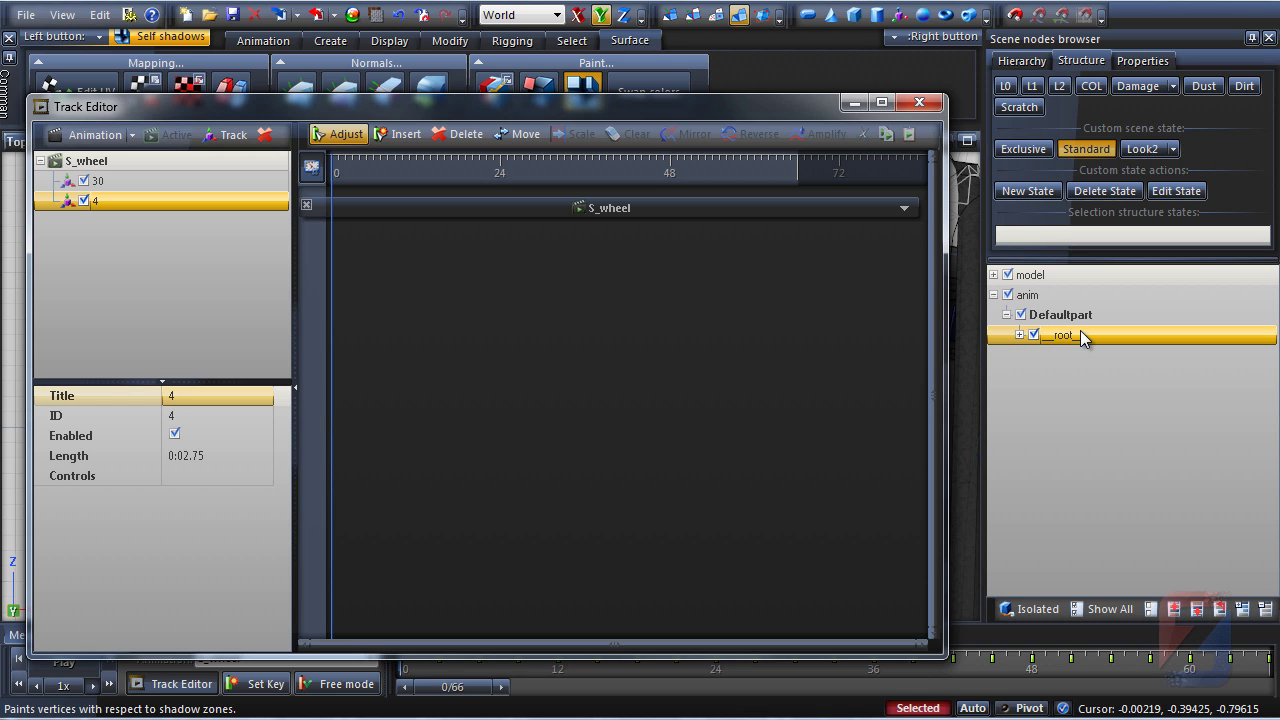
click(125, 164)
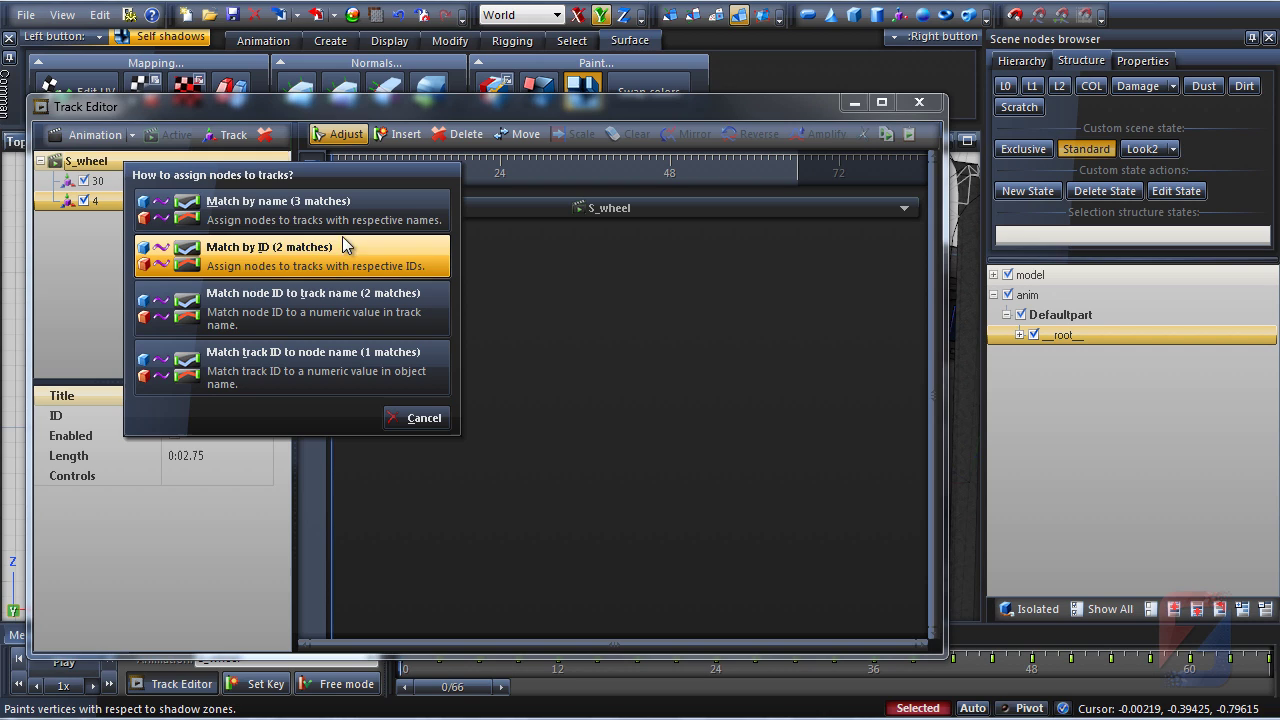
click(248, 254)
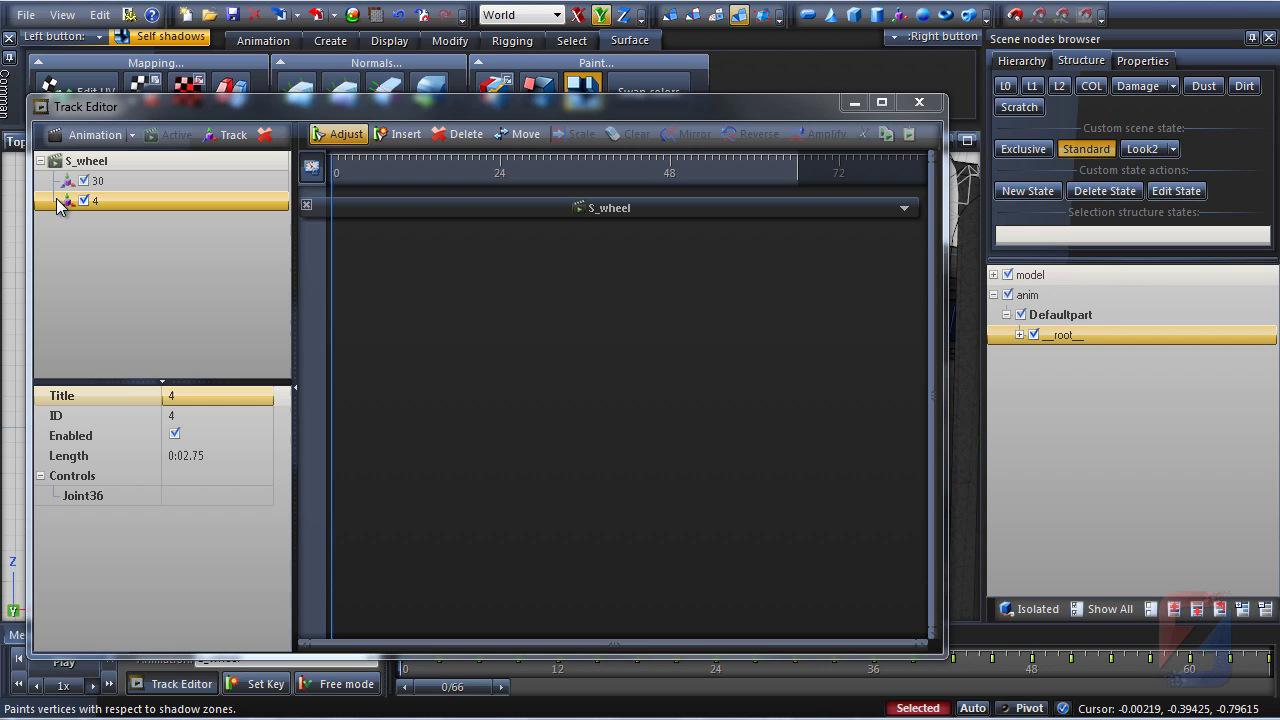
Step: Check the controlled nodes of tracks 4 and 30, selecting Joint36 and Joint1 under __root__ in the scene tree
click(94, 496)
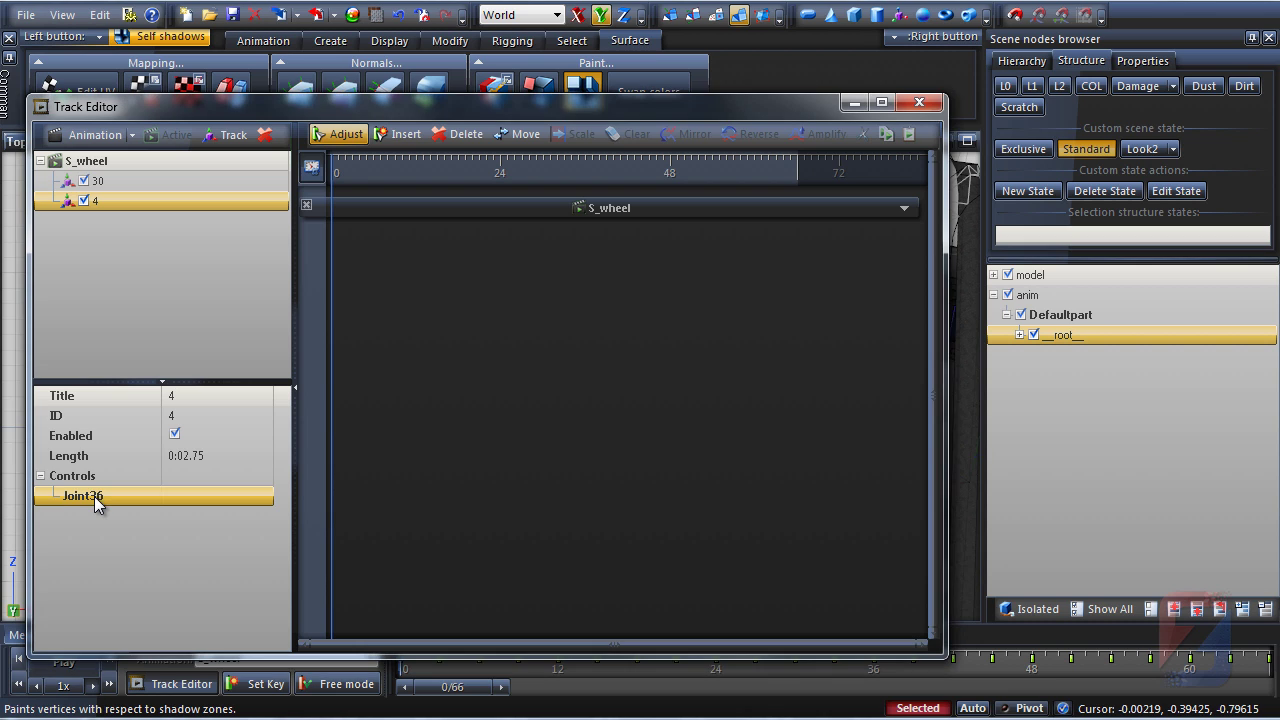
click(1019, 334)
scroll(1040, 355, down, 1)
click(1073, 375)
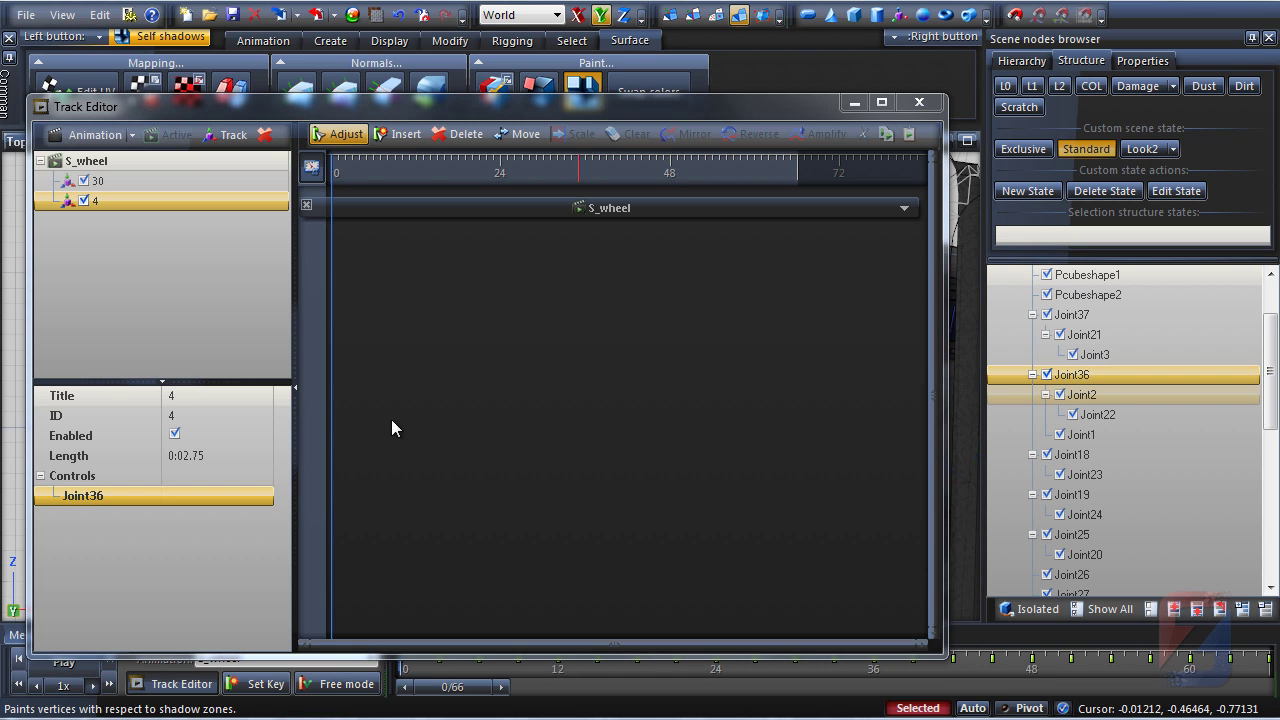
click(133, 184)
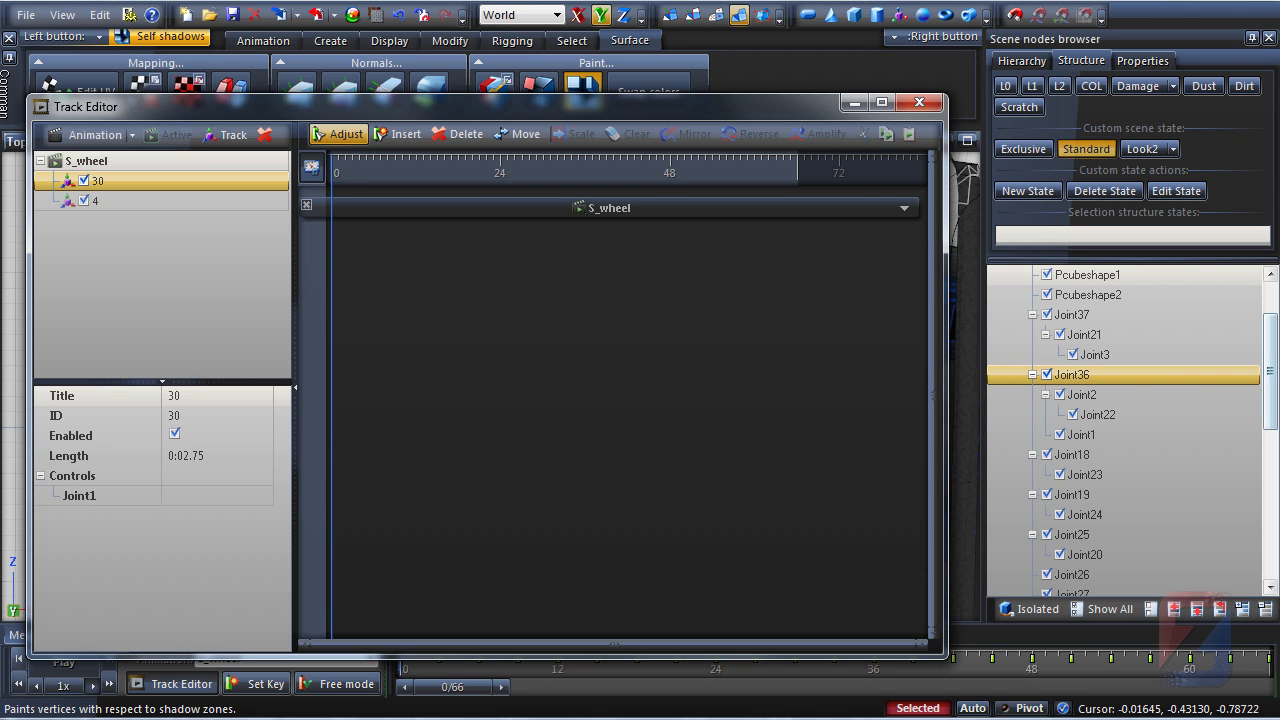
click(1088, 440)
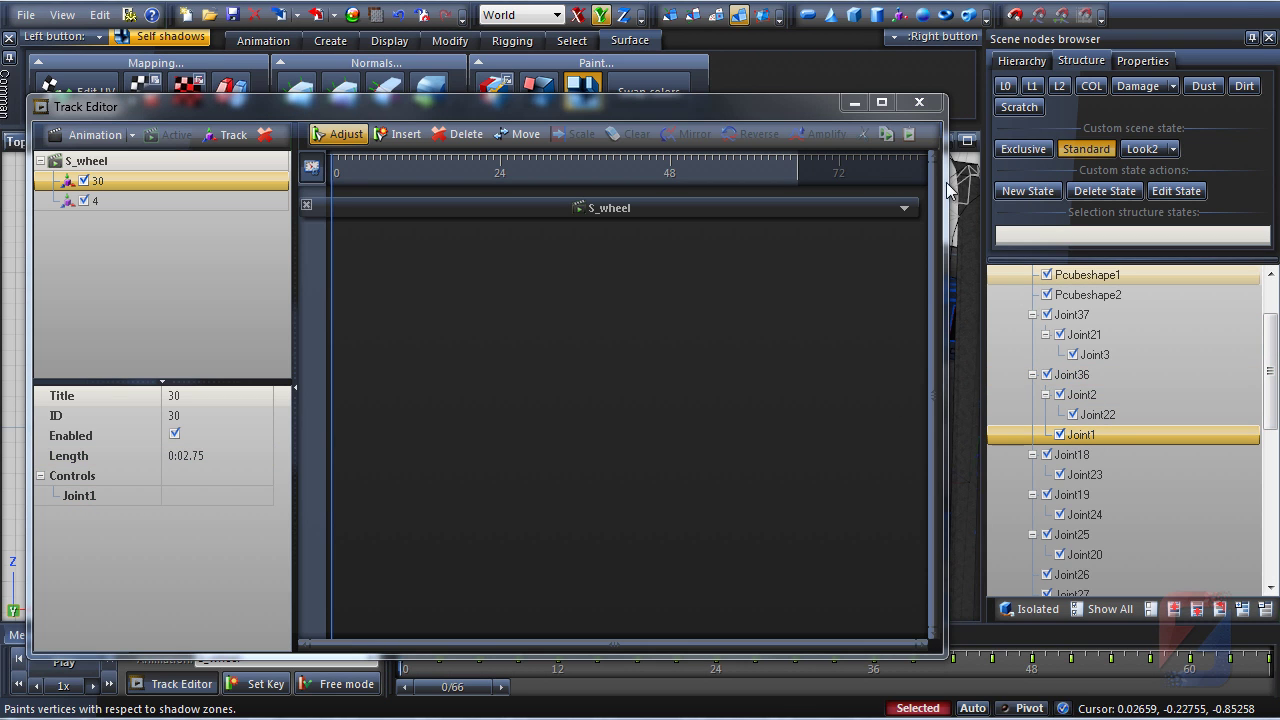
Step: Minimize the Track Editor, view Joint1 in isolation, and restore the full interior in the Perspective view
click(854, 104)
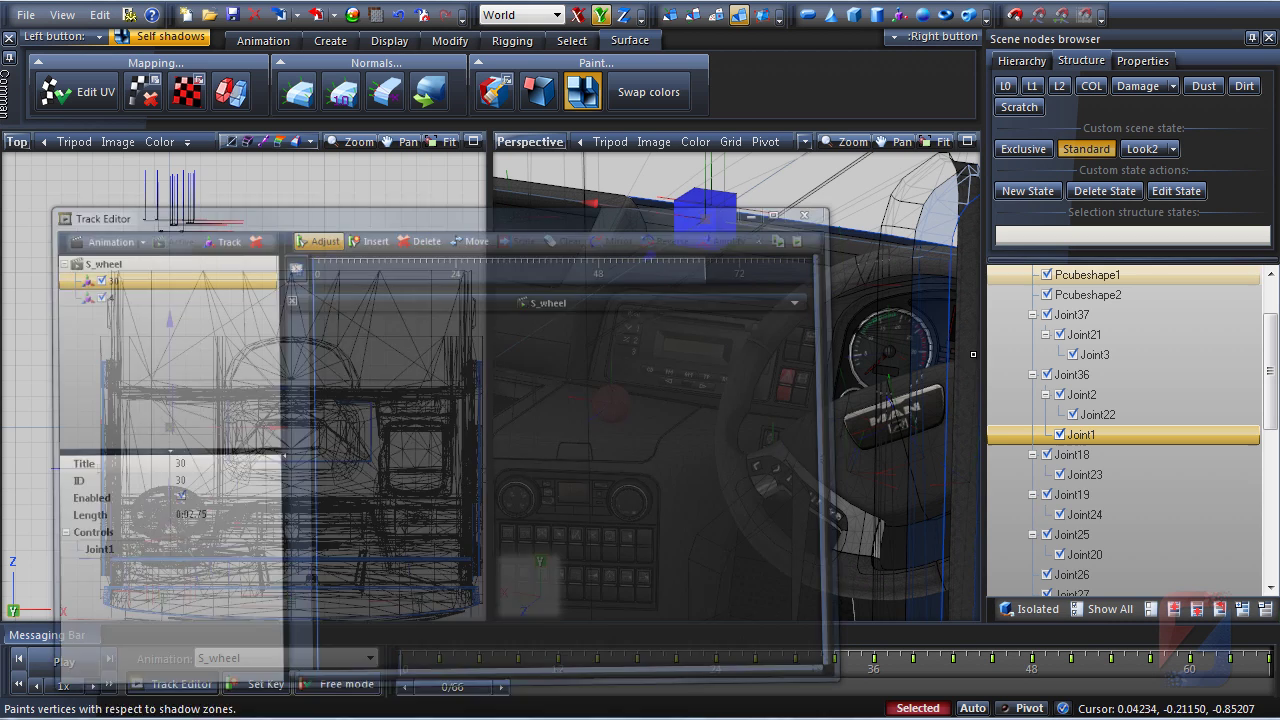
click(1030, 608)
middle_drag(817, 352, 897, 455)
click(847, 488)
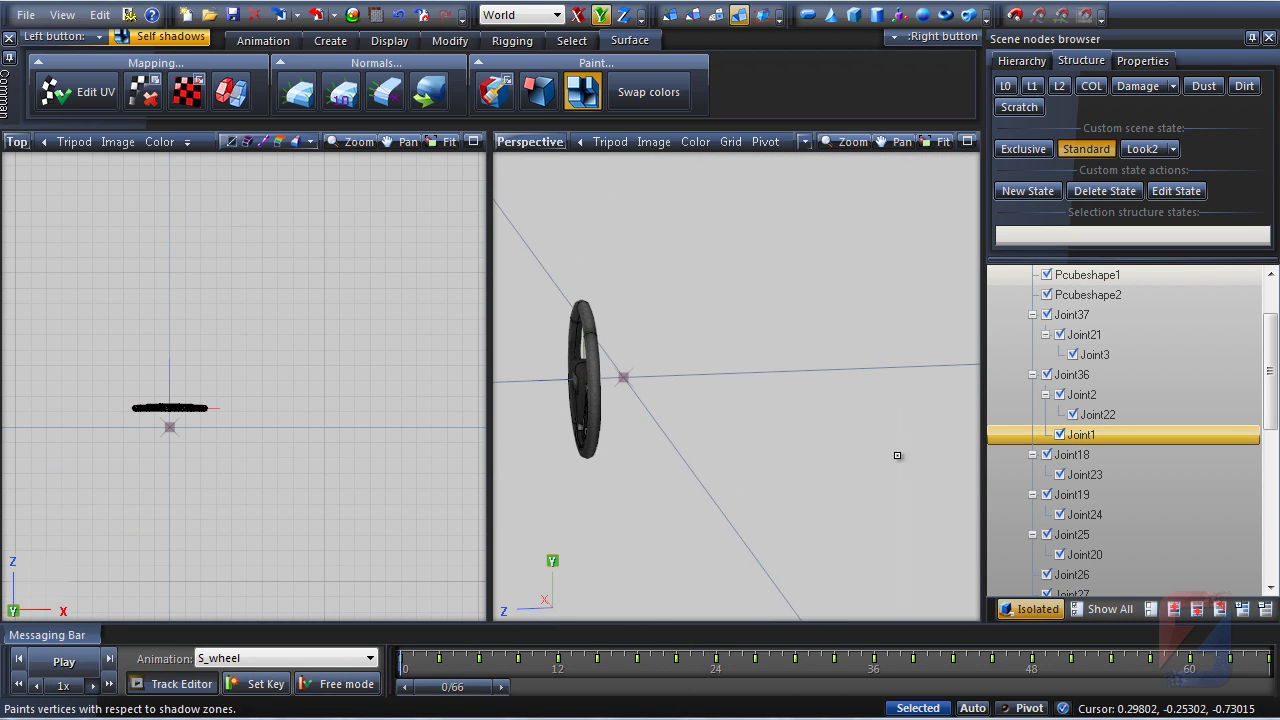
click(1050, 609)
middle_drag(740, 403, 714, 410)
scroll(776, 390, up, 4)
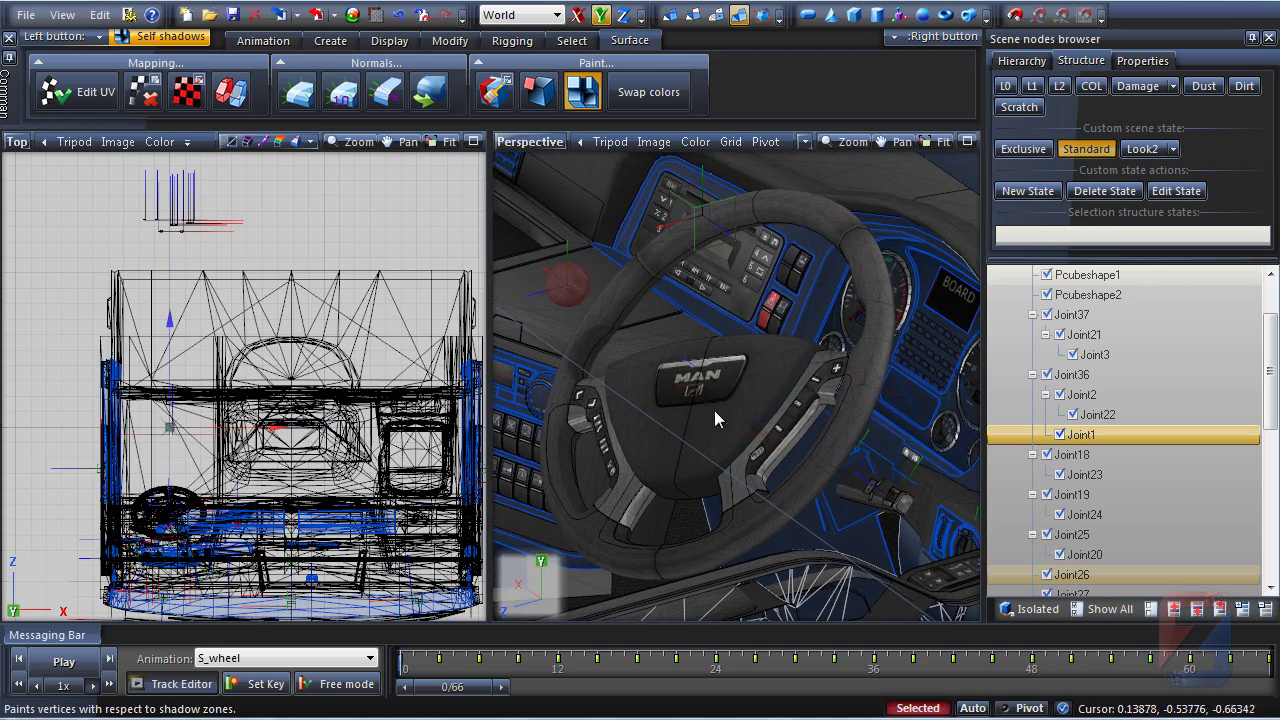
Step: Reopen the Track Editor and add a new track named ball to the S_wheel animation
click(181, 684)
click(134, 192)
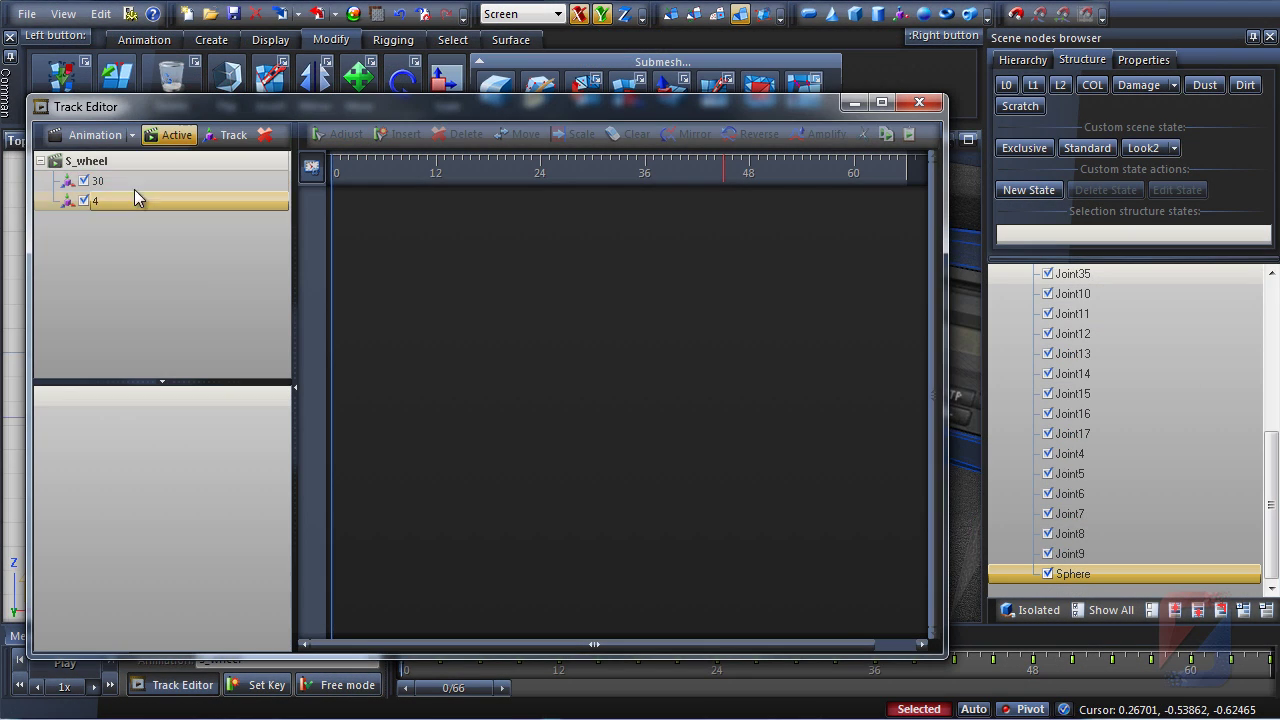
click(133, 163)
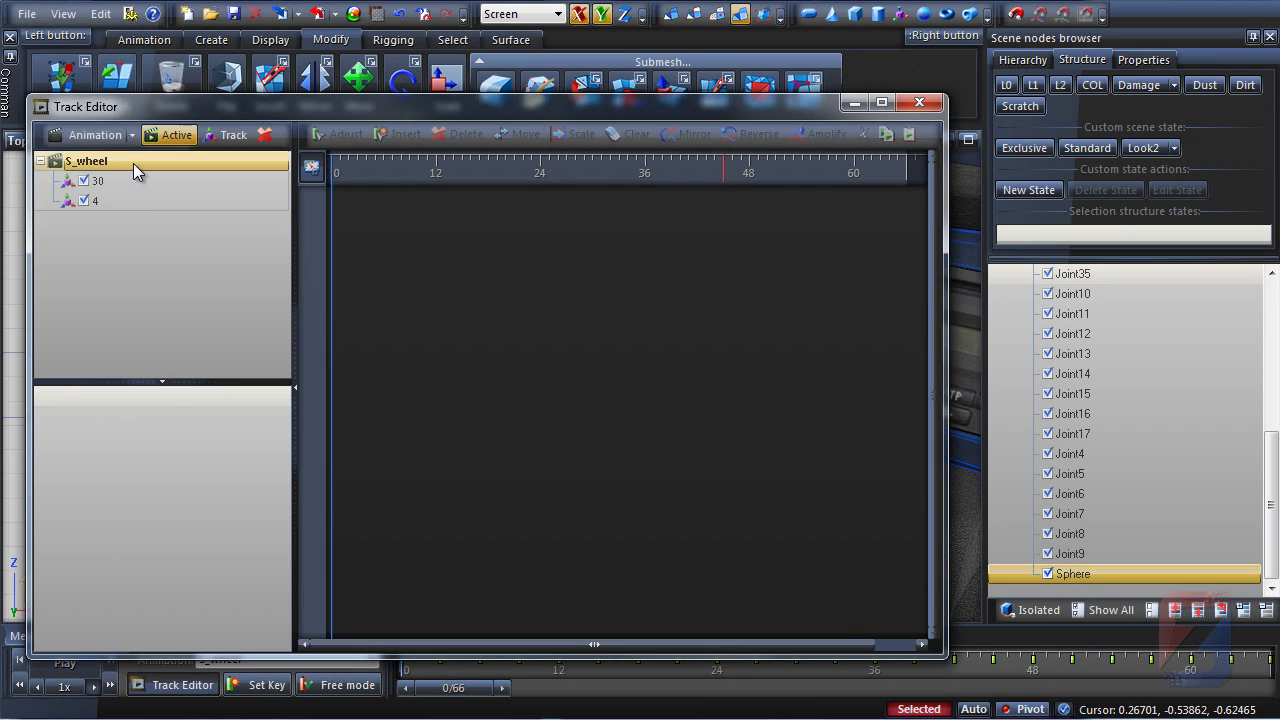
click(230, 135)
click(188, 222)
double_click(191, 223)
drag(202, 223, 84, 237)
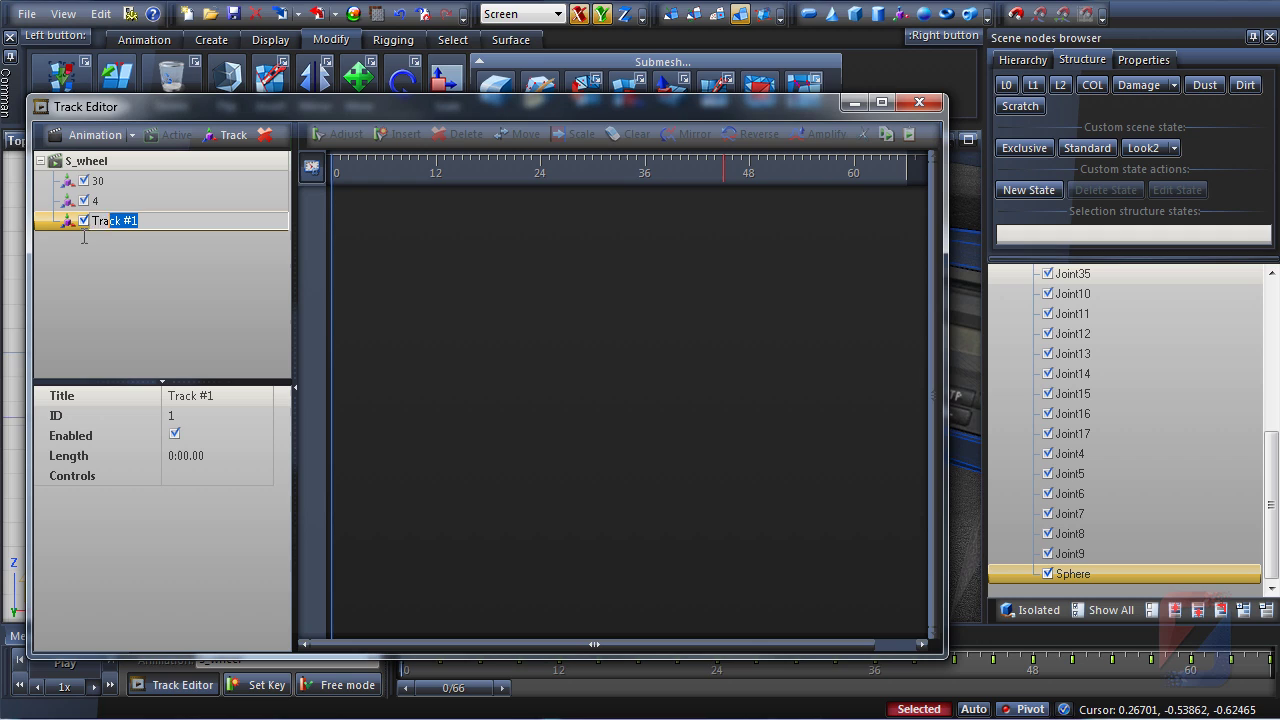
text(ball)
key(Return)
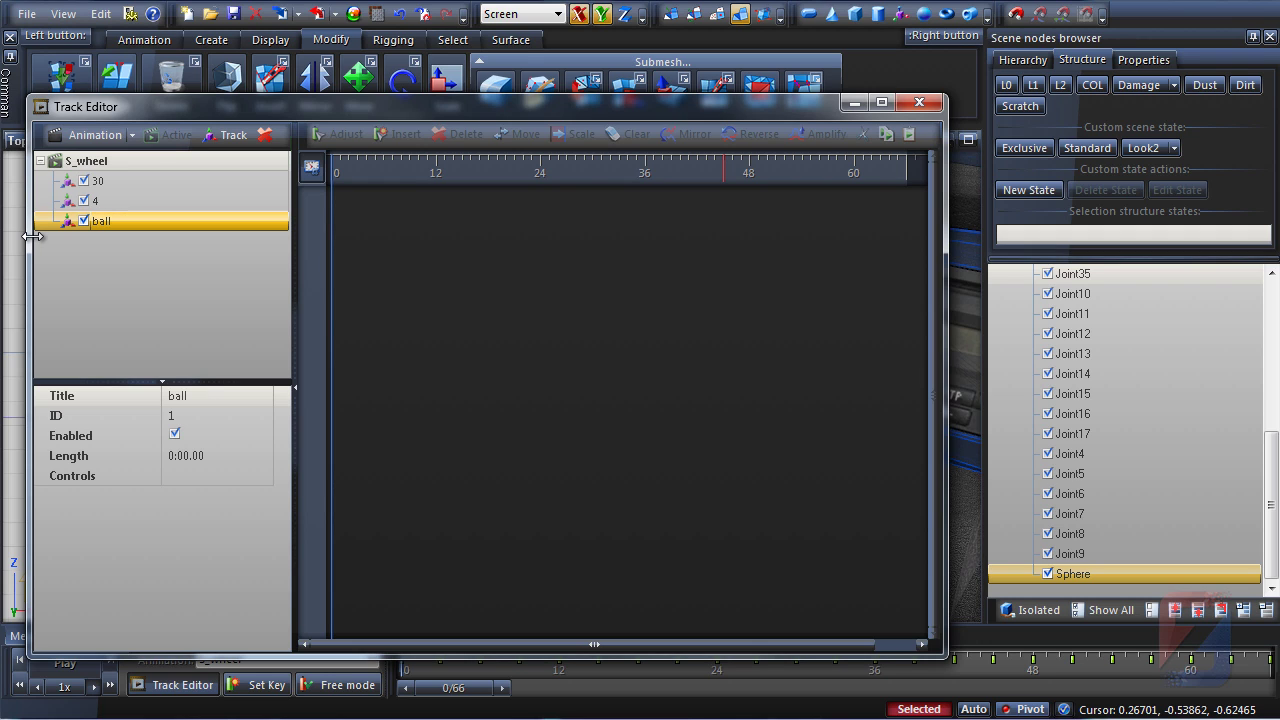
Step: Set the ball track's ID to 36
click(197, 415)
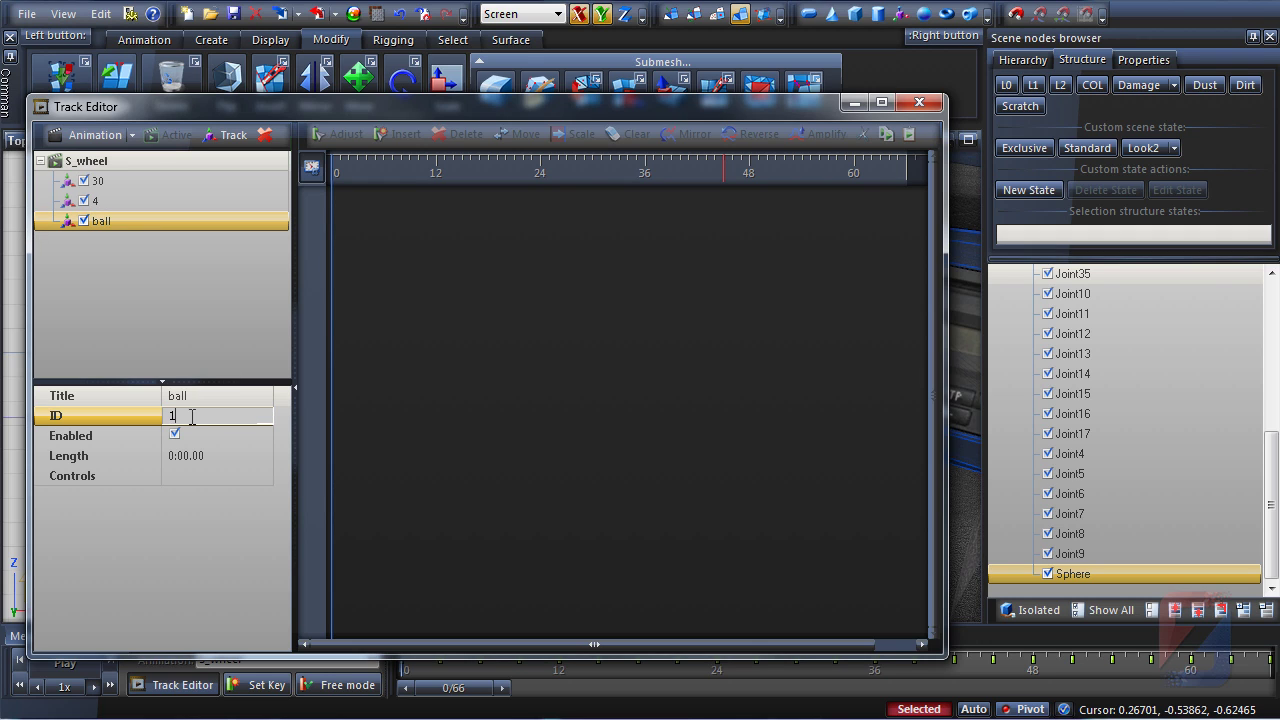
text(36)
key(Return)
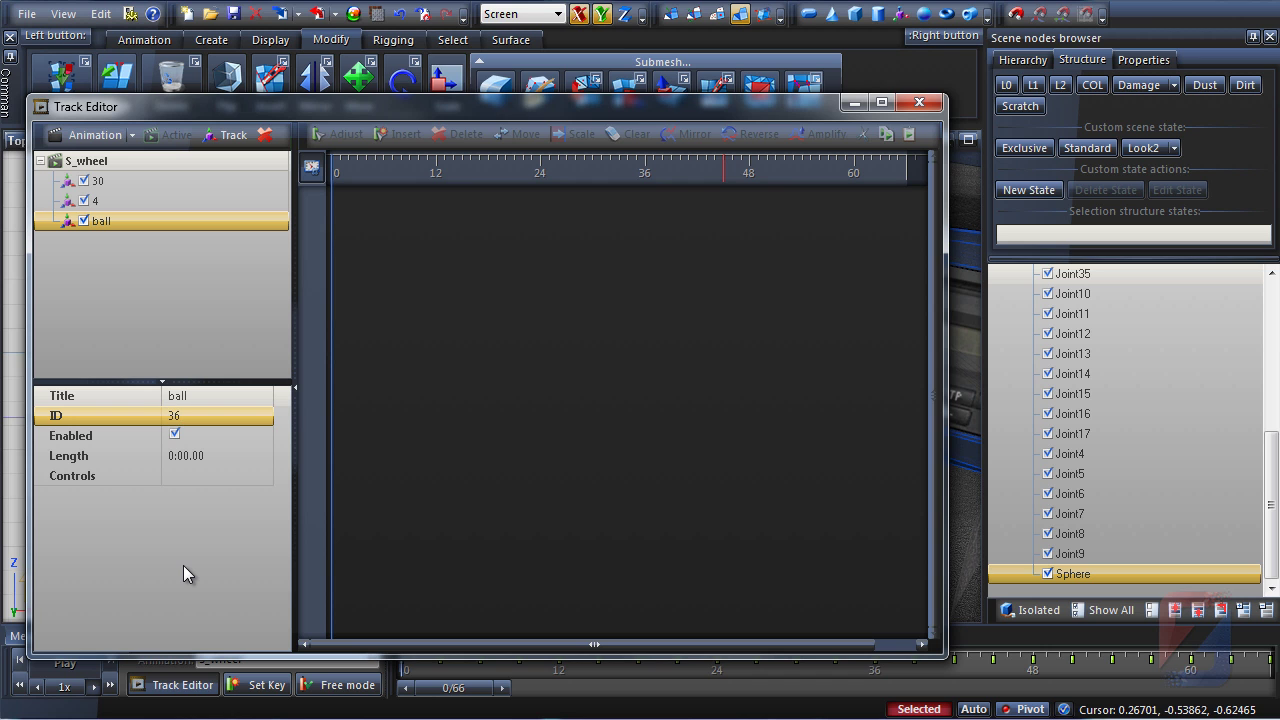
Step: Turn on Free mode for the animation and assign the Sphere node to the ball track in the Track Editor
click(854, 103)
click(343, 688)
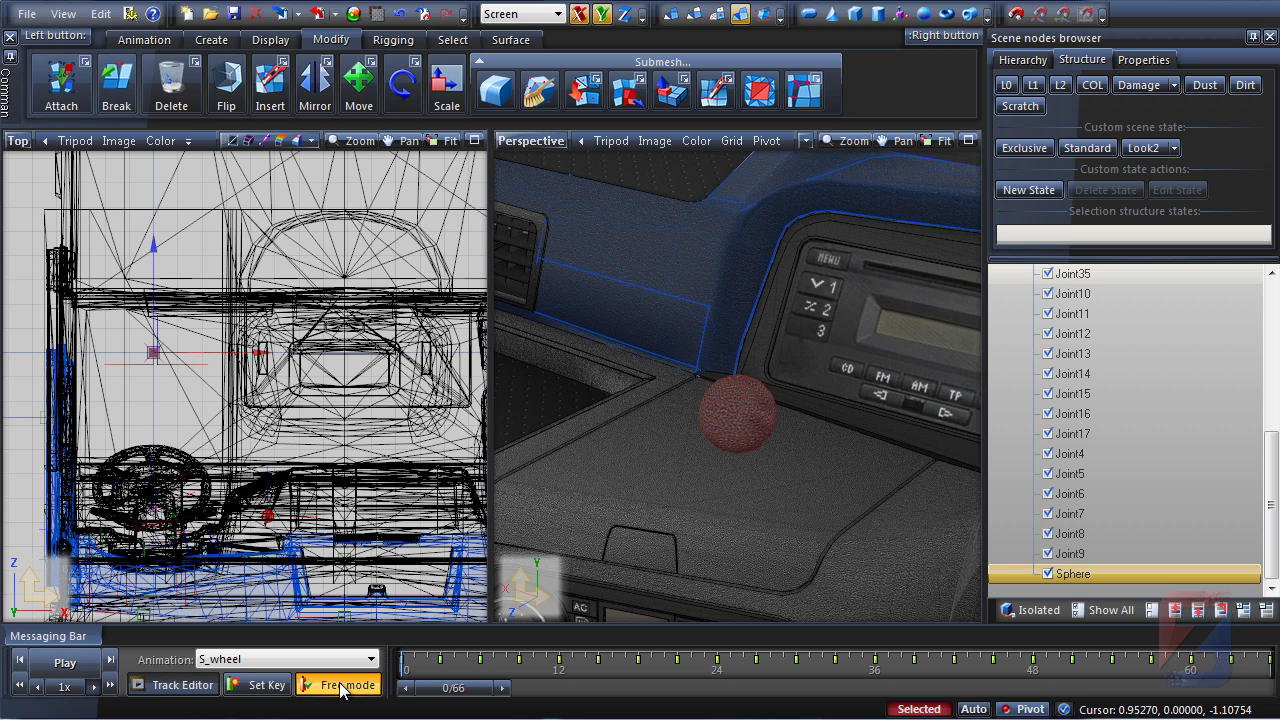
click(175, 685)
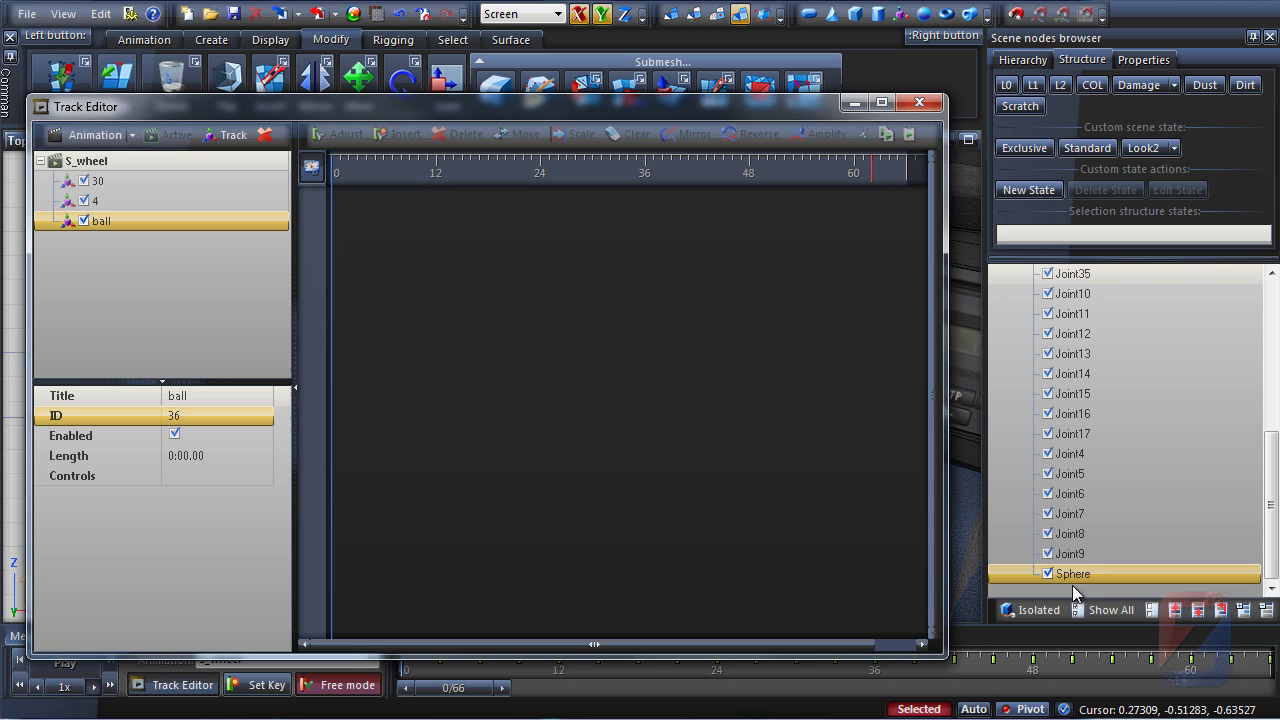
drag(1074, 584, 151, 226)
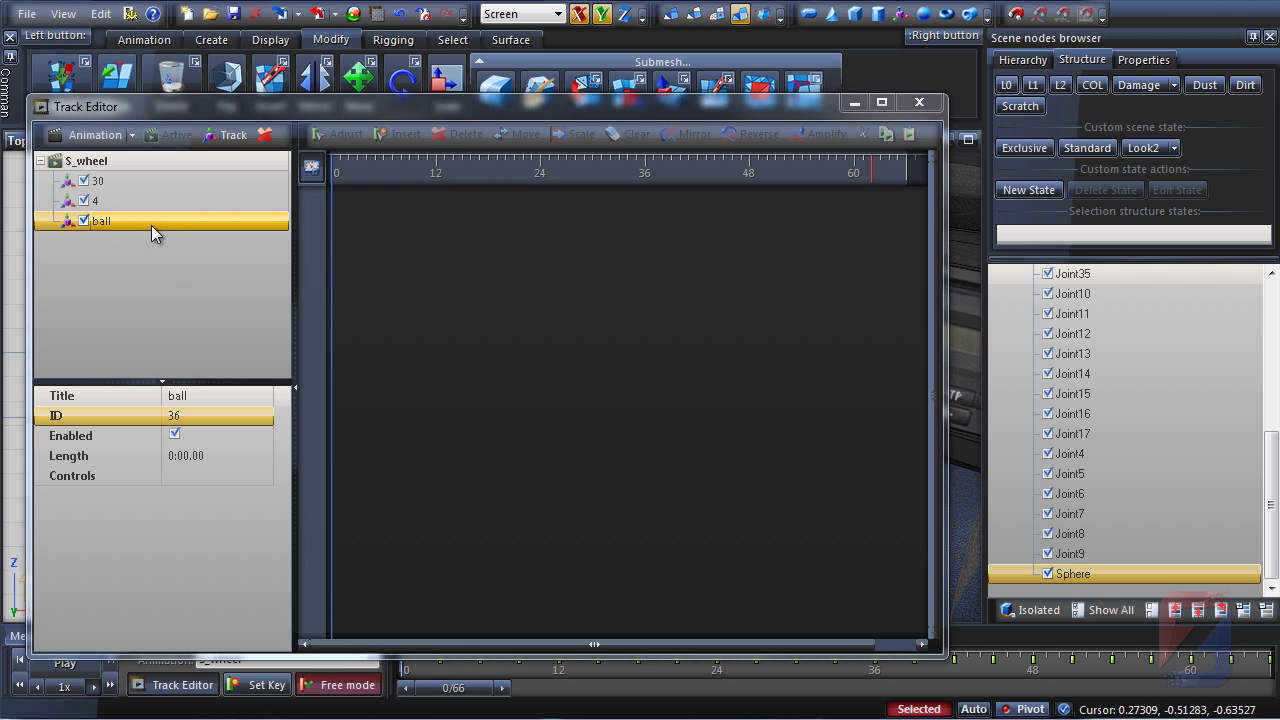
click(95, 478)
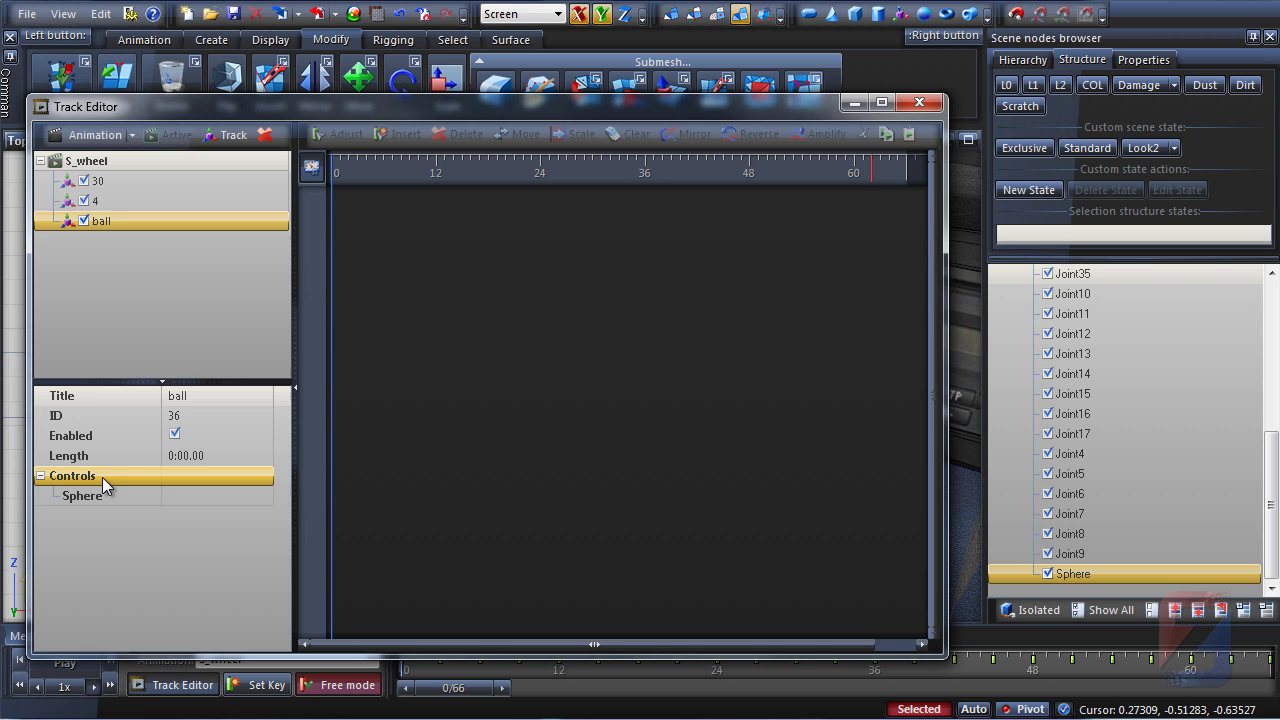
Step: Show all S_wheel tracks in the track area, expand ball and track 30, and fit their full length on the timeline
click(105, 161)
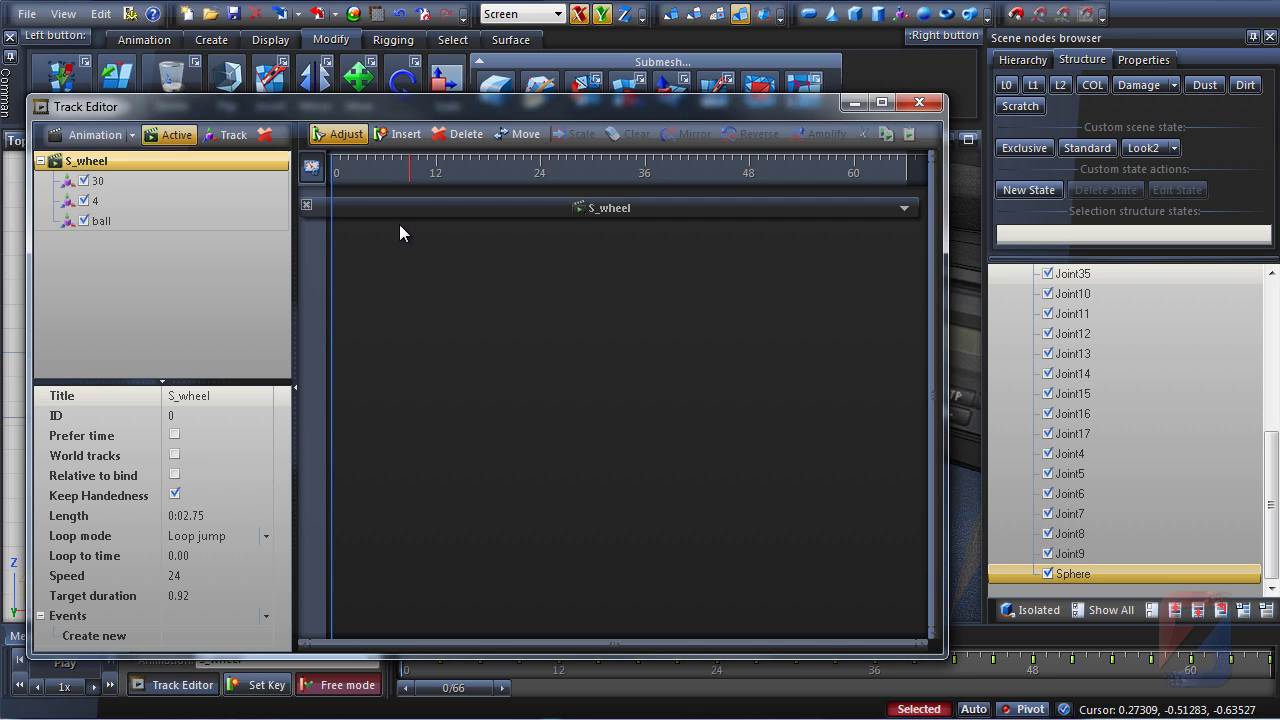
click(400, 209)
click(306, 290)
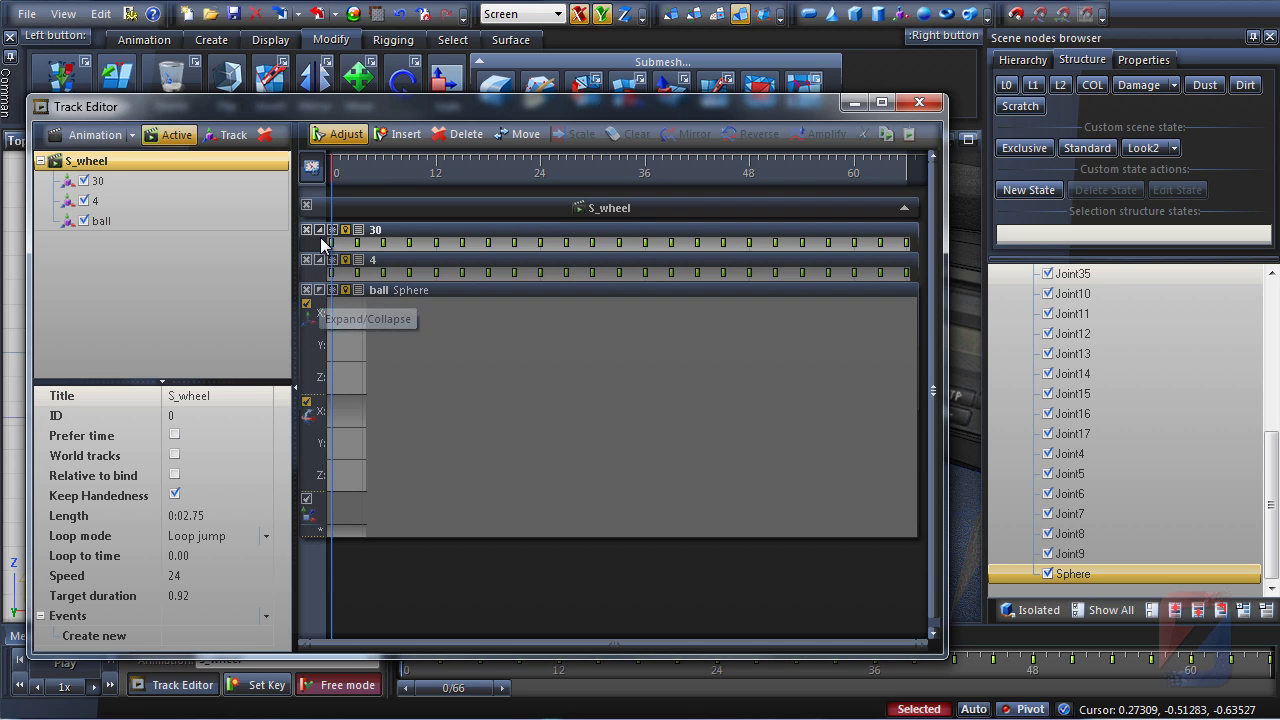
click(319, 229)
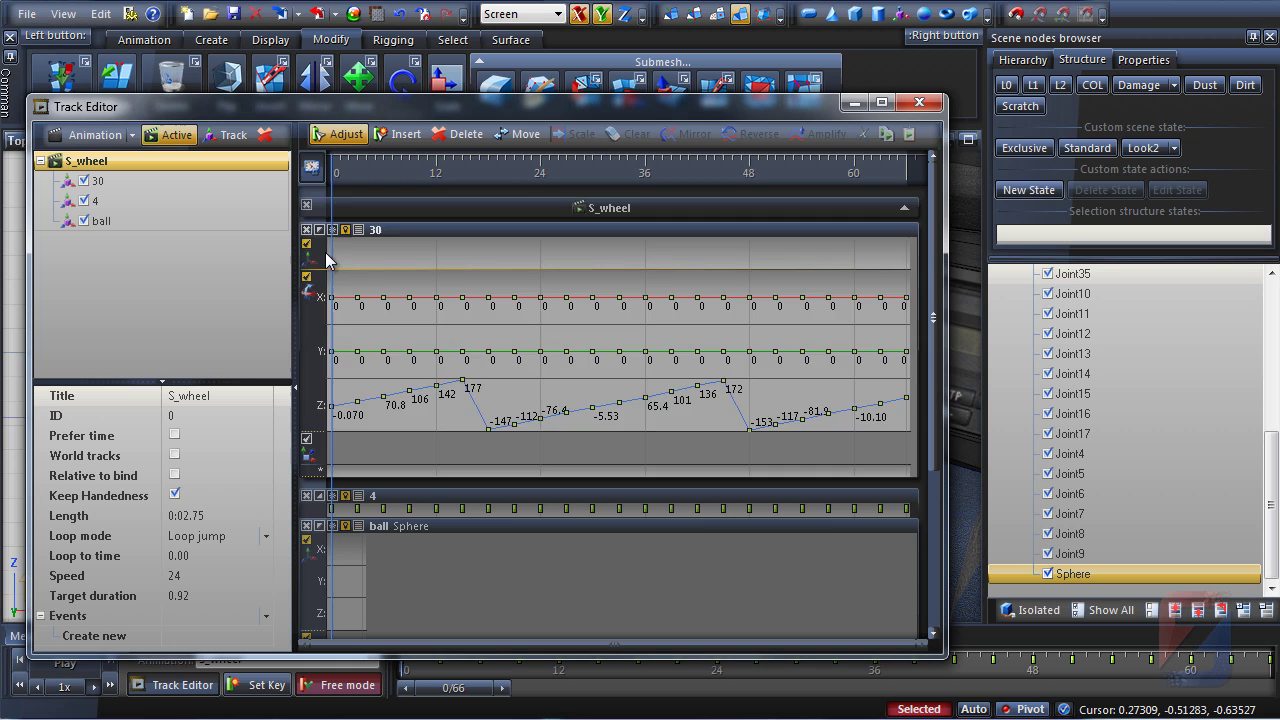
scroll(434, 172, down, 4)
scroll(434, 172, up, 1)
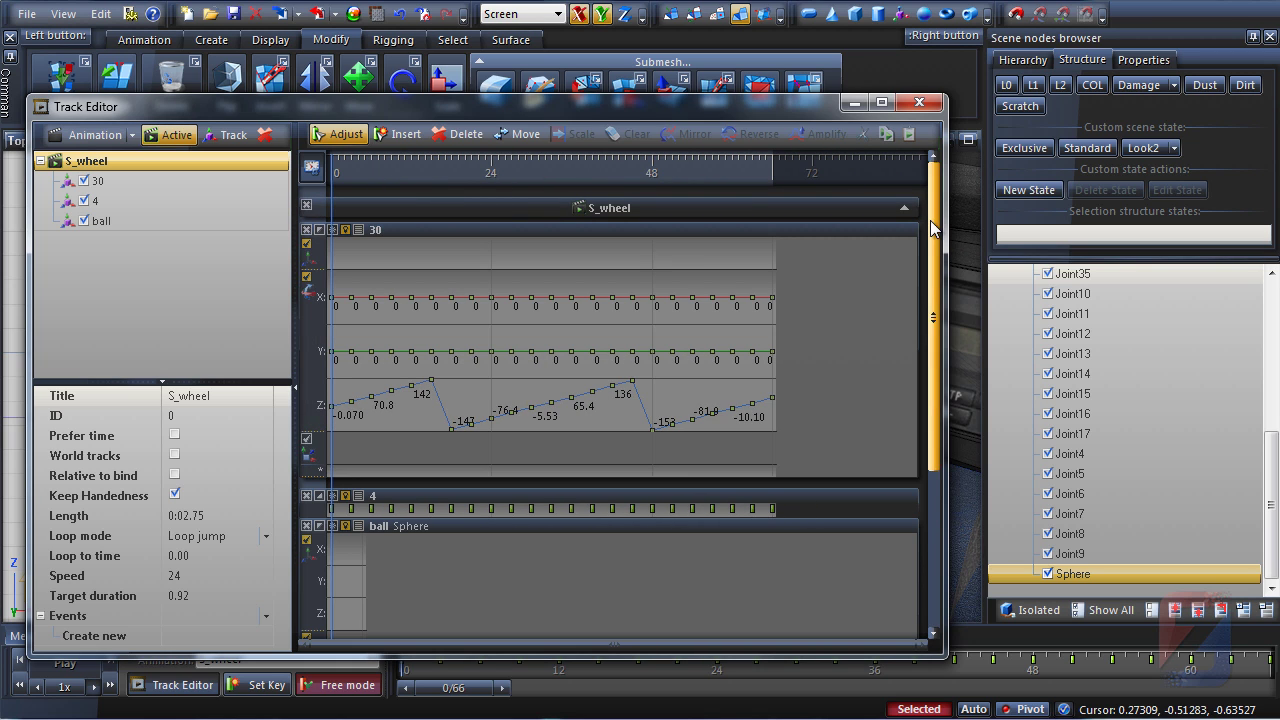
mouse_move(930, 220)
mouse_down()
mouse_move(939, 402)
mouse_move(948, 219)
mouse_up()
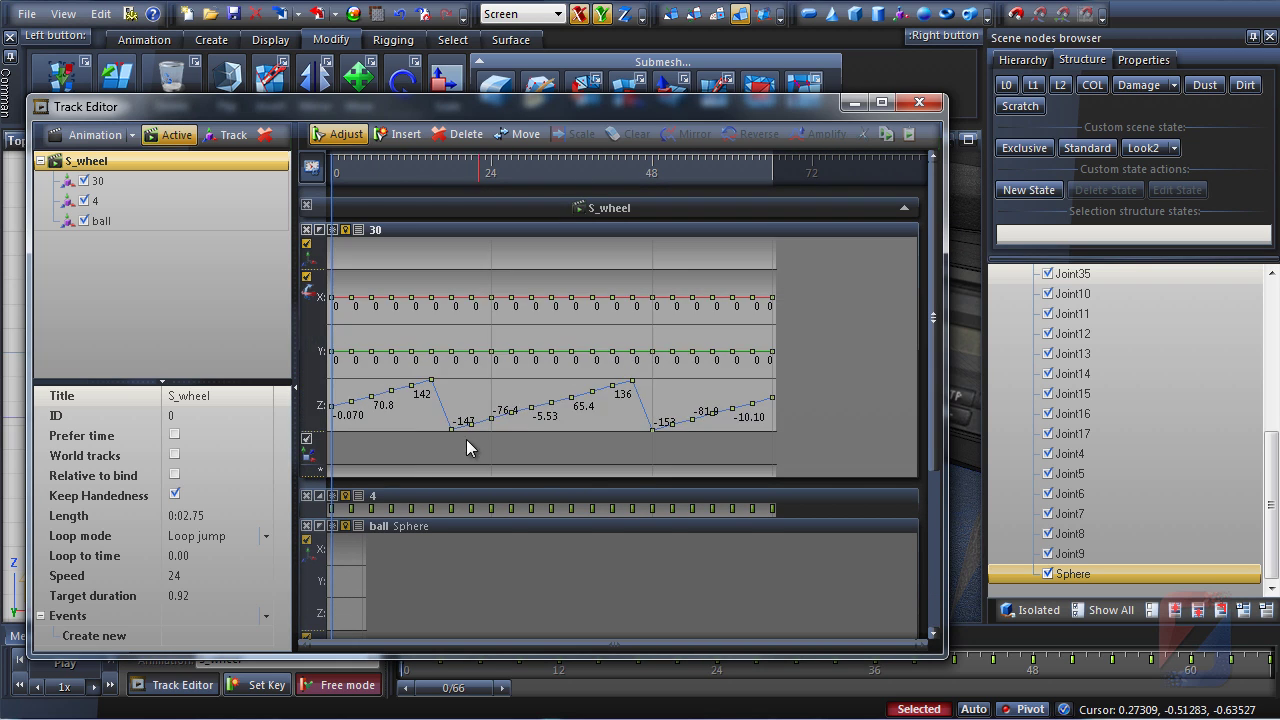
Step: Disable tracks 4 and 30 and move the current time to the end of the animation at 0:02.75
click(346, 496)
click(346, 230)
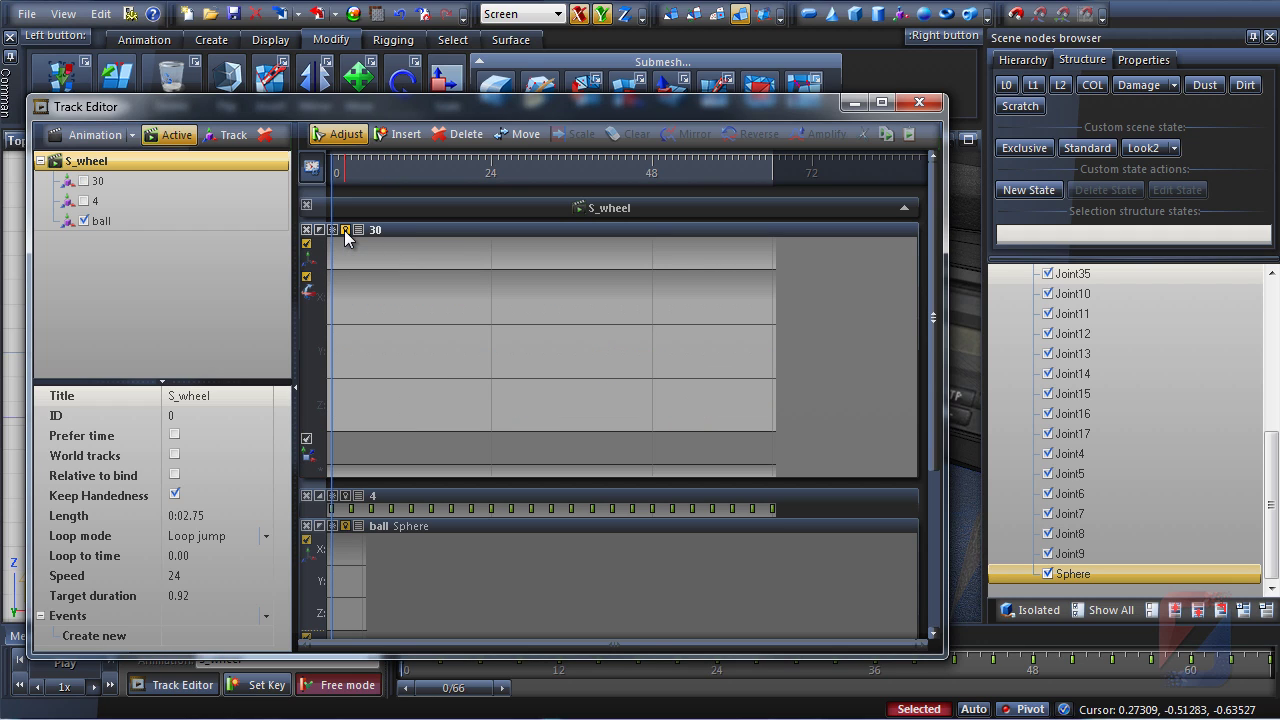
click(772, 174)
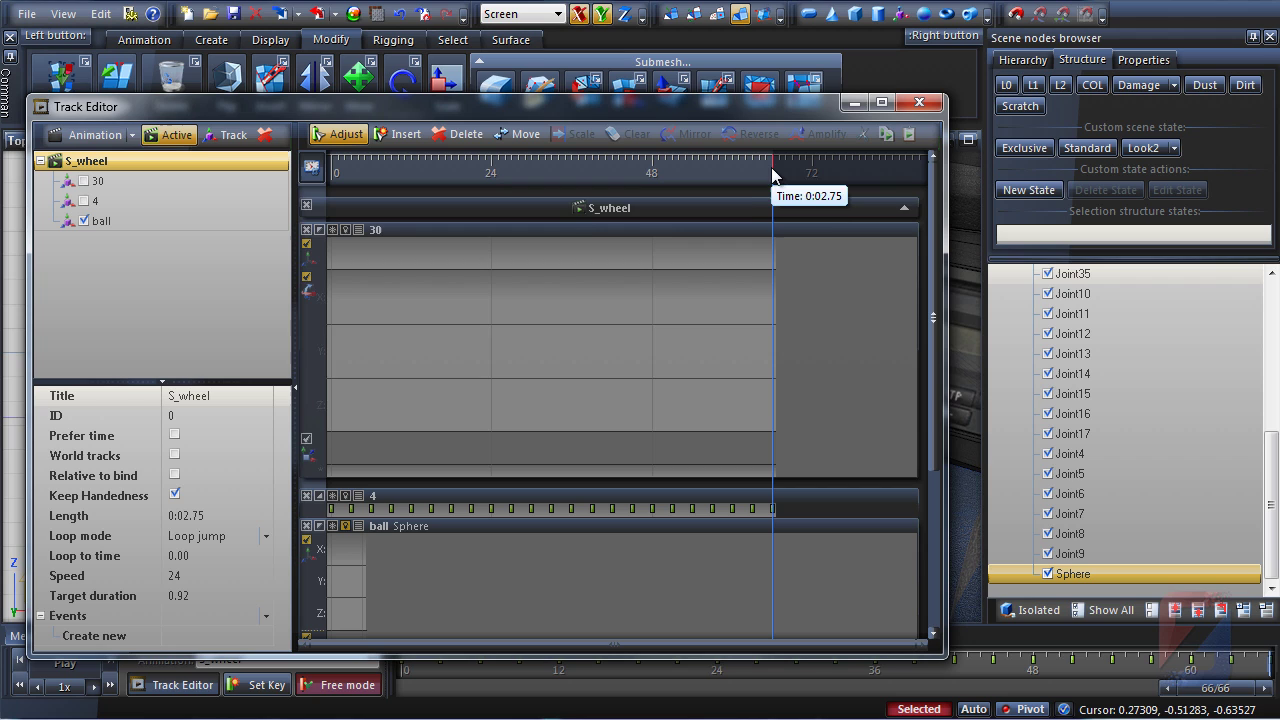
Step: Set Sphere keys at the end of the animation and at frame 0, and take track 4 out of the track area
click(262, 686)
click(333, 175)
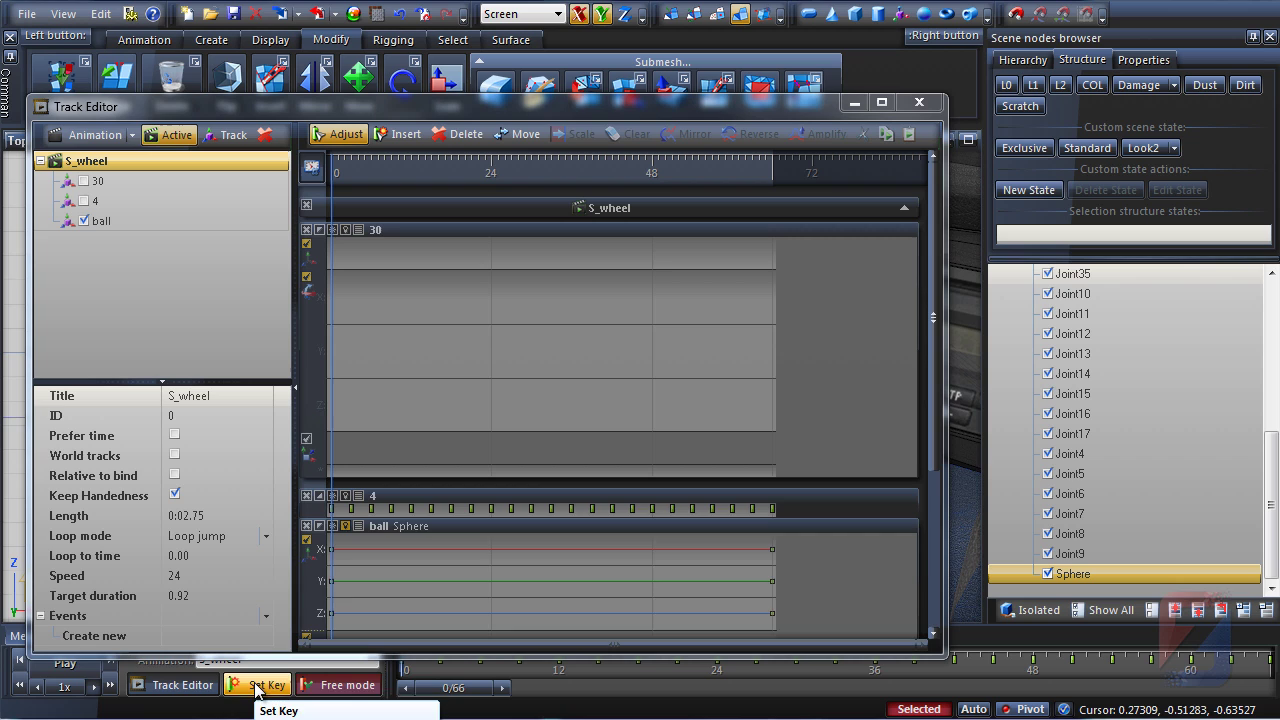
click(306, 495)
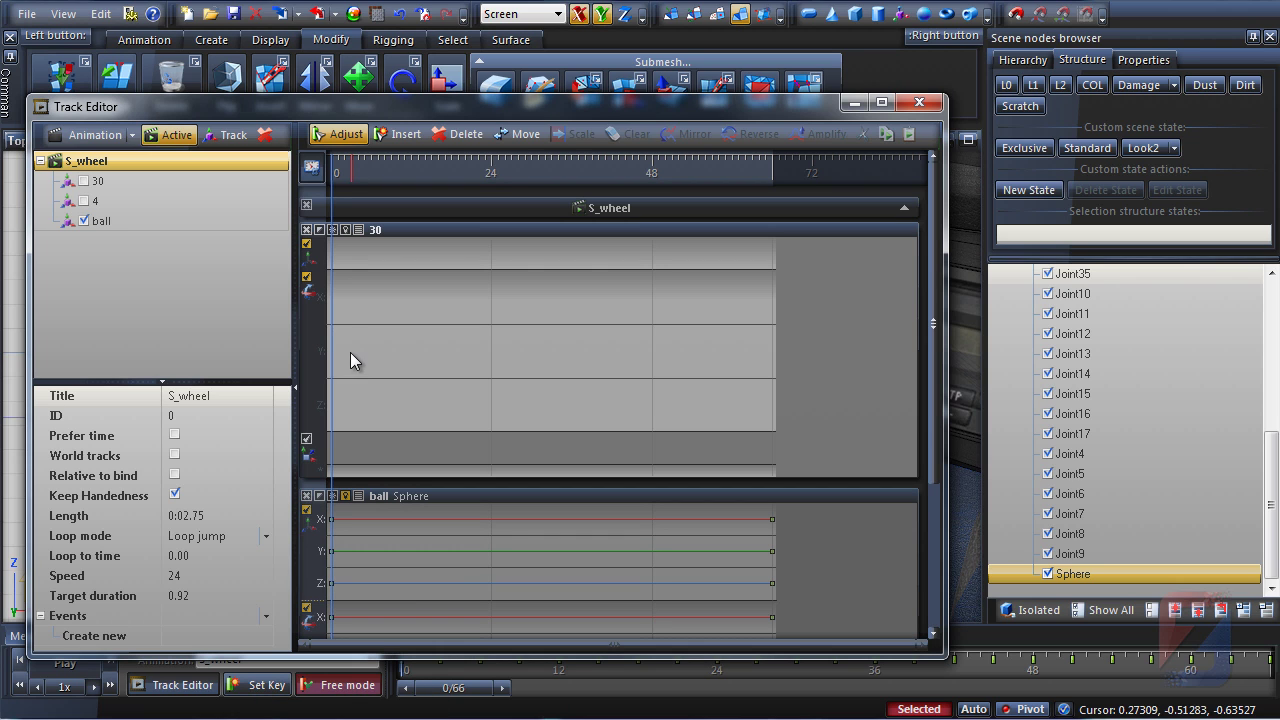
Step: Set a Sphere key at frame 33 using track 30's key layout as reference, leaving track 30 disabled
click(344, 230)
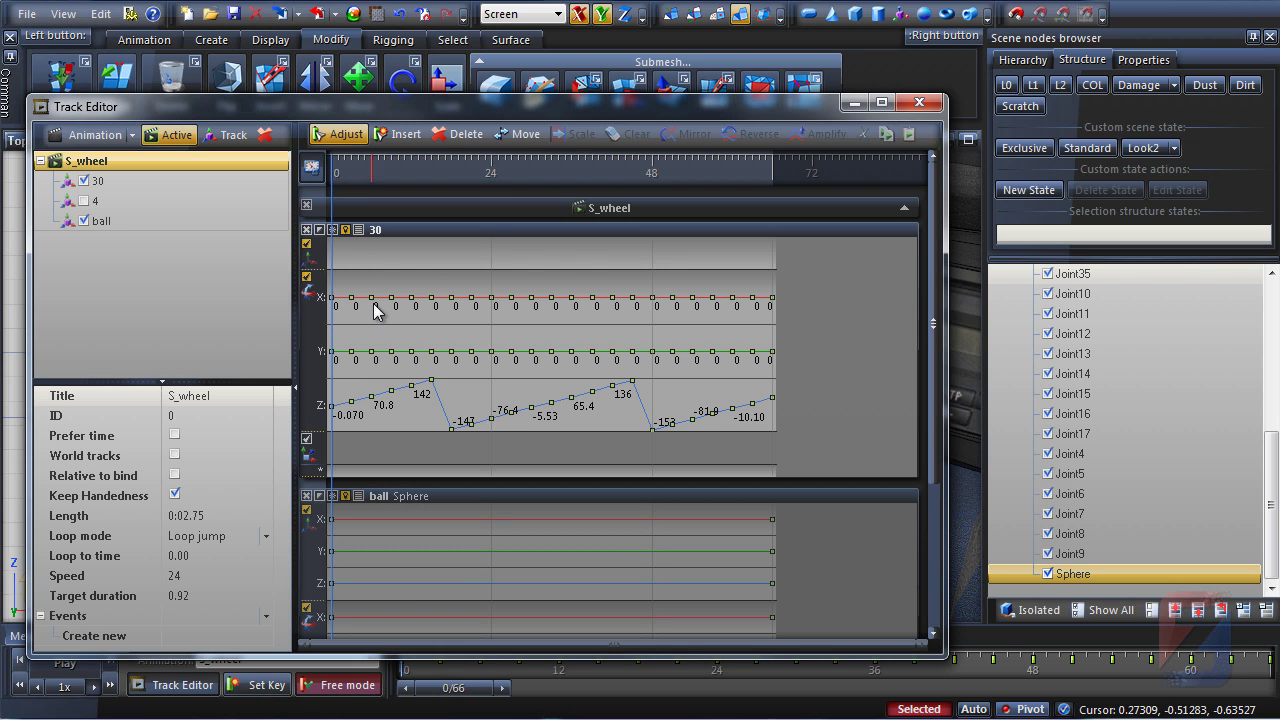
drag(560, 171, 549, 165)
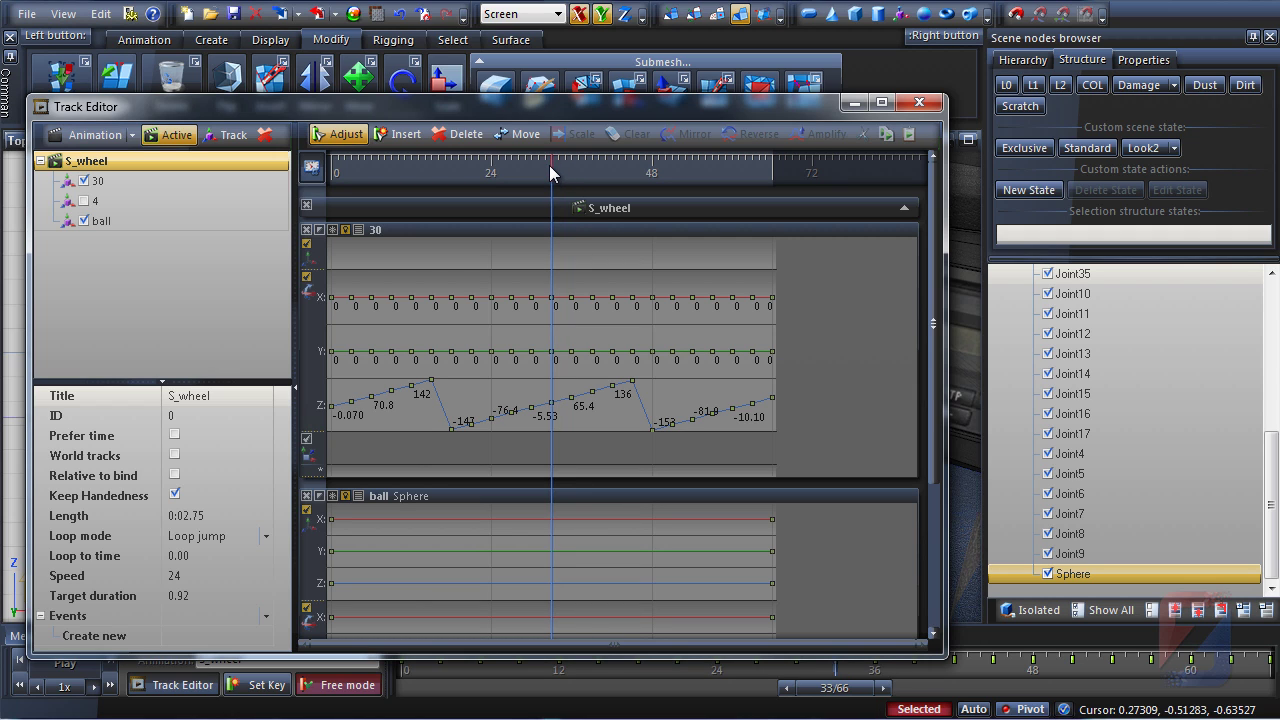
click(345, 230)
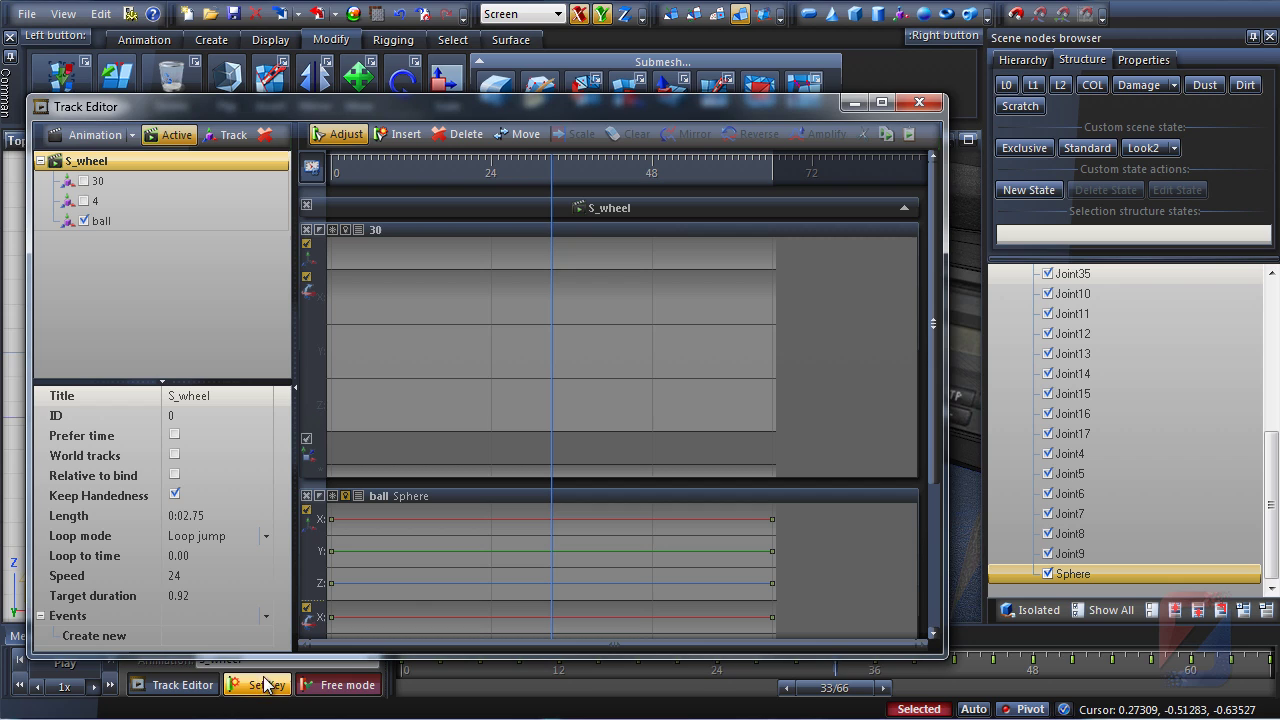
click(263, 687)
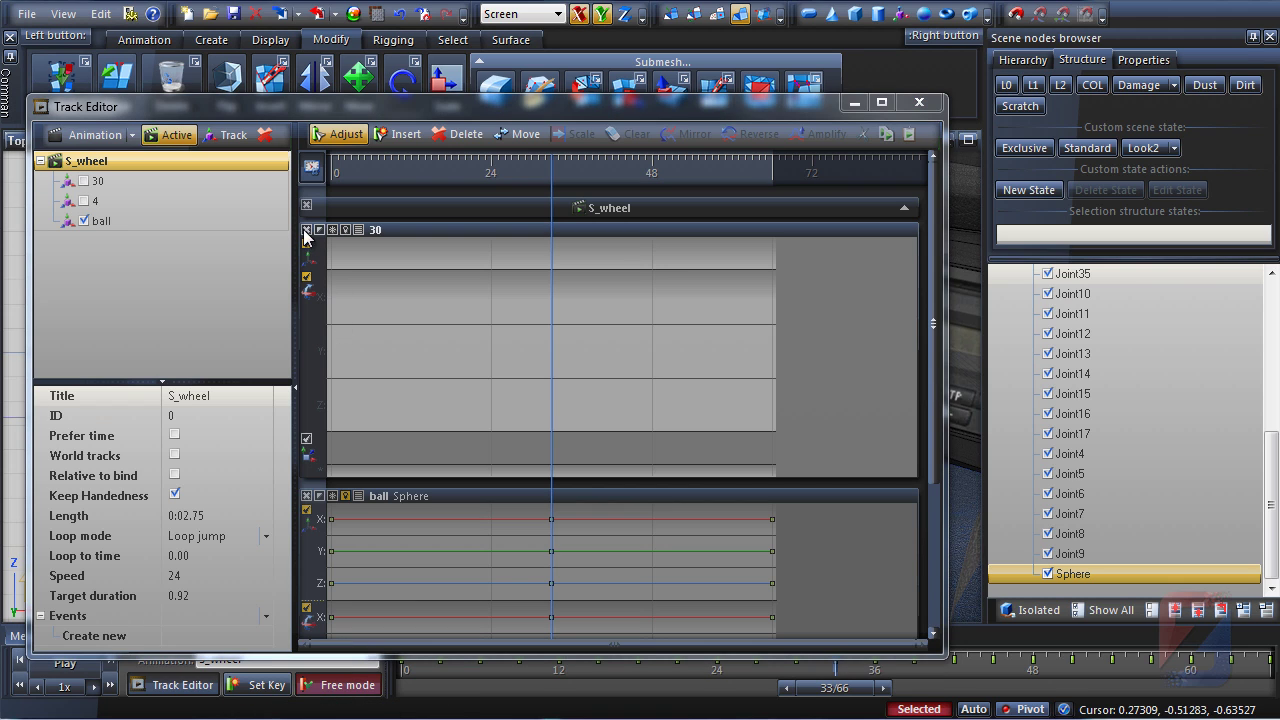
Step: Remove track 30 from the track area, enlarge the ball track and hide its rotation curves
click(307, 231)
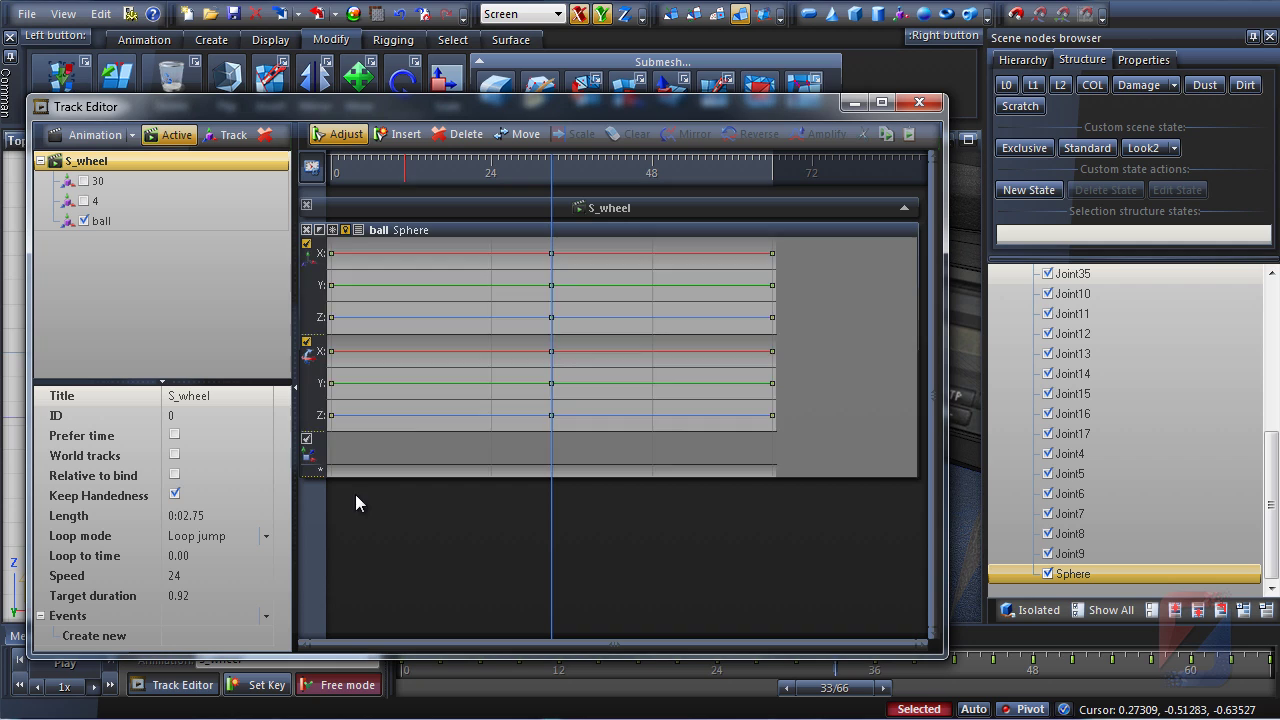
drag(316, 480, 318, 570)
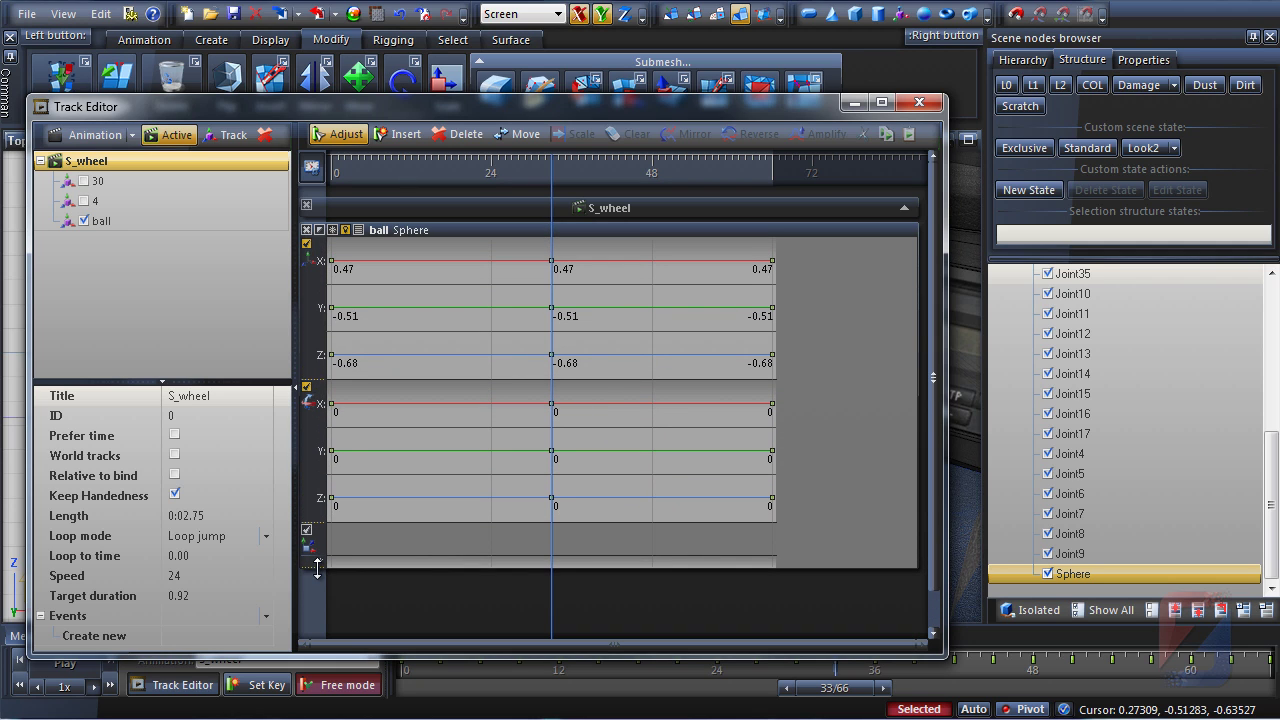
click(307, 391)
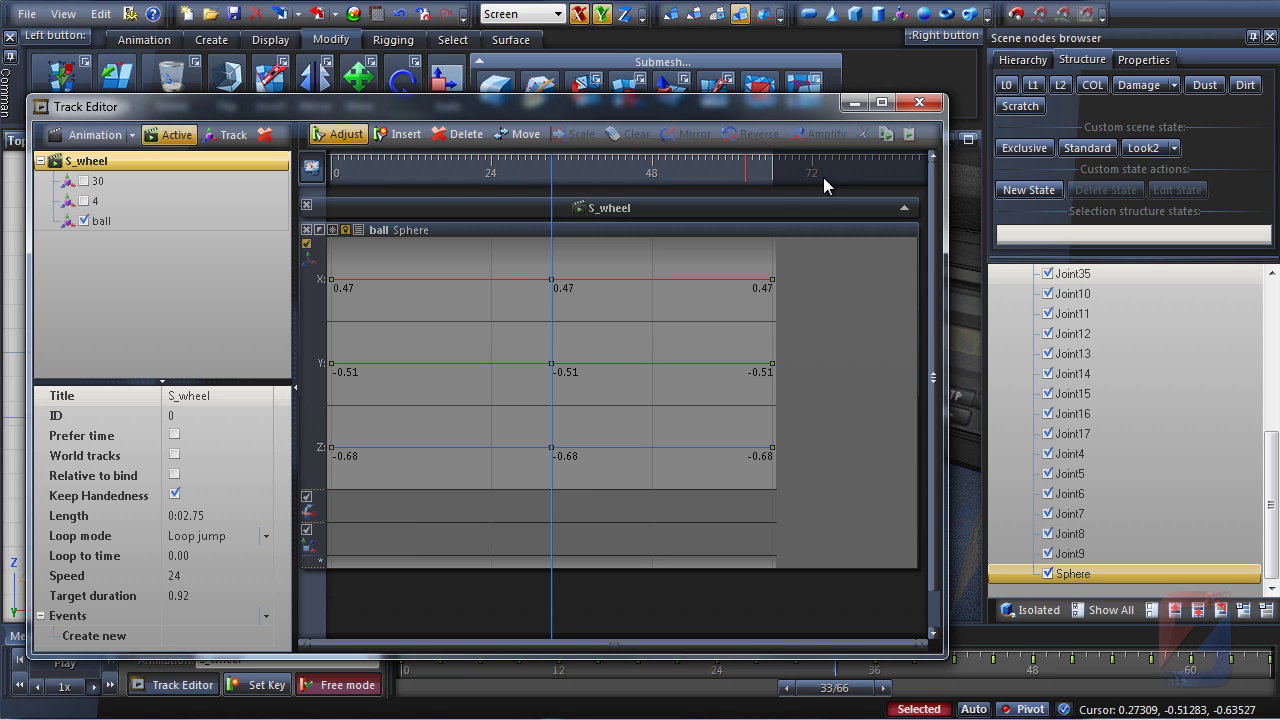
Step: Raise the sphere above the dashboard along the world Y axis with the Move tool, to a Y position of about -0.39
click(855, 103)
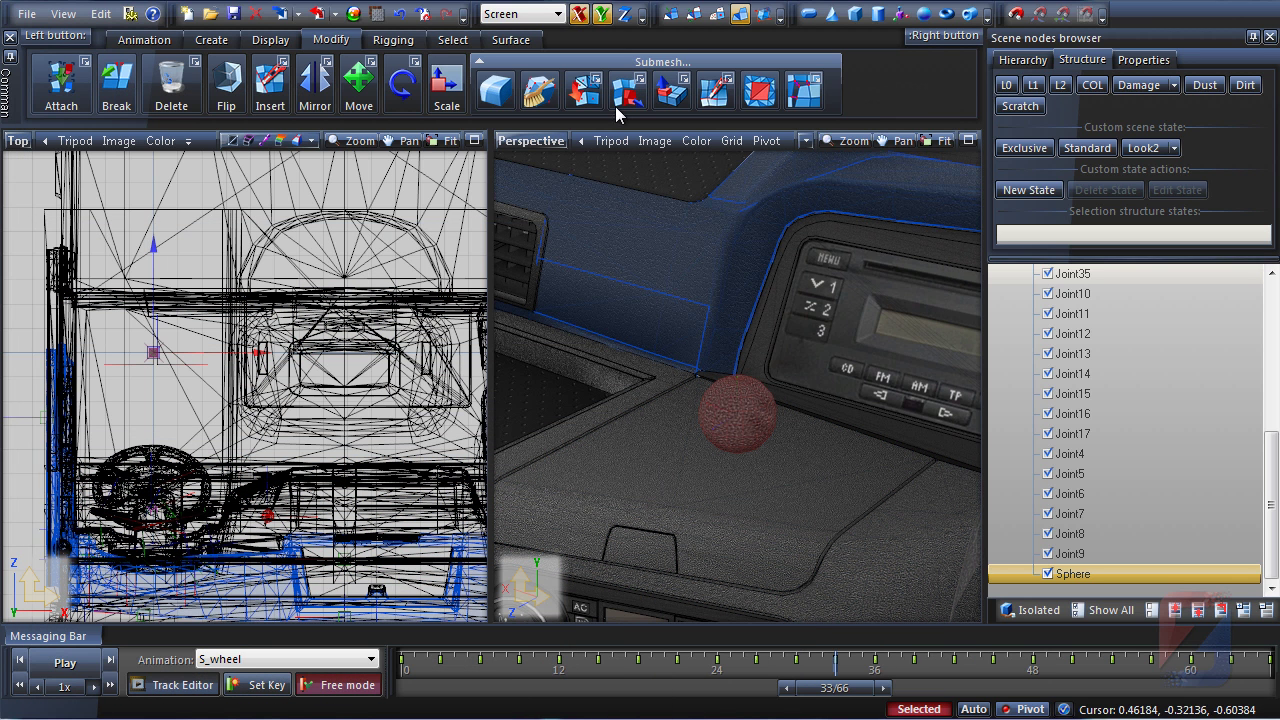
click(358, 85)
click(530, 13)
click(548, 34)
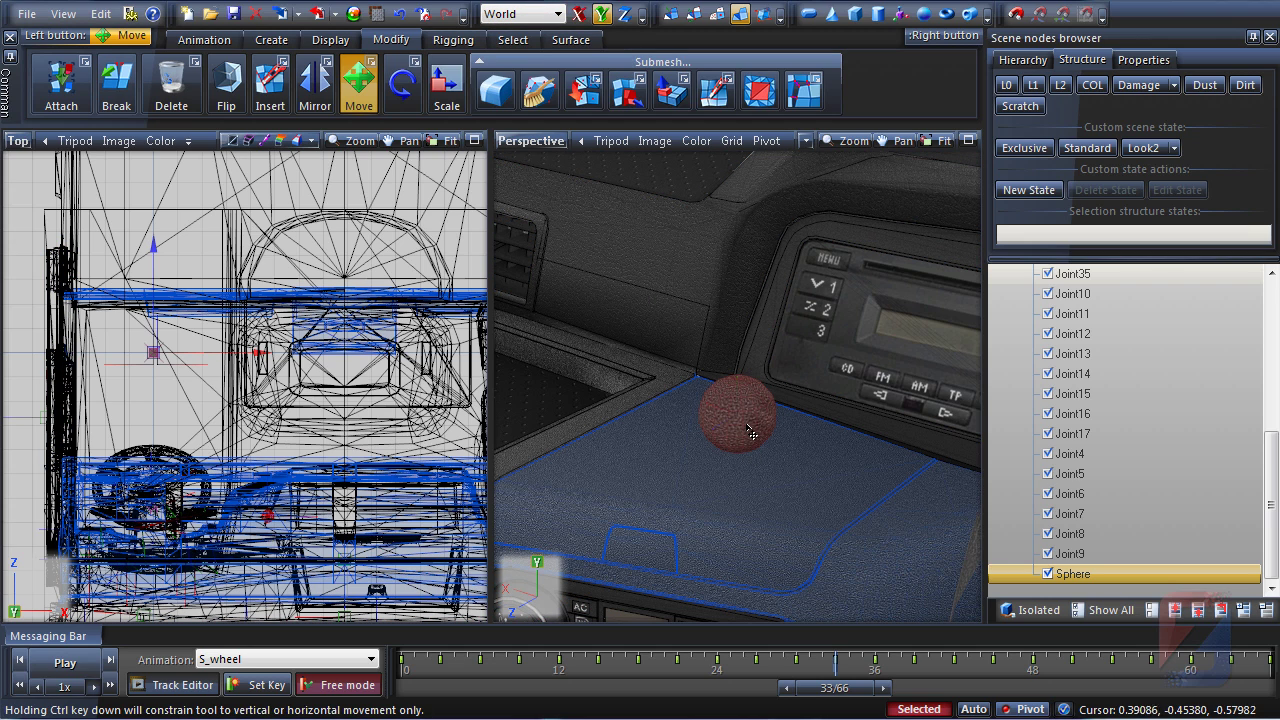
drag(752, 432, 745, 243)
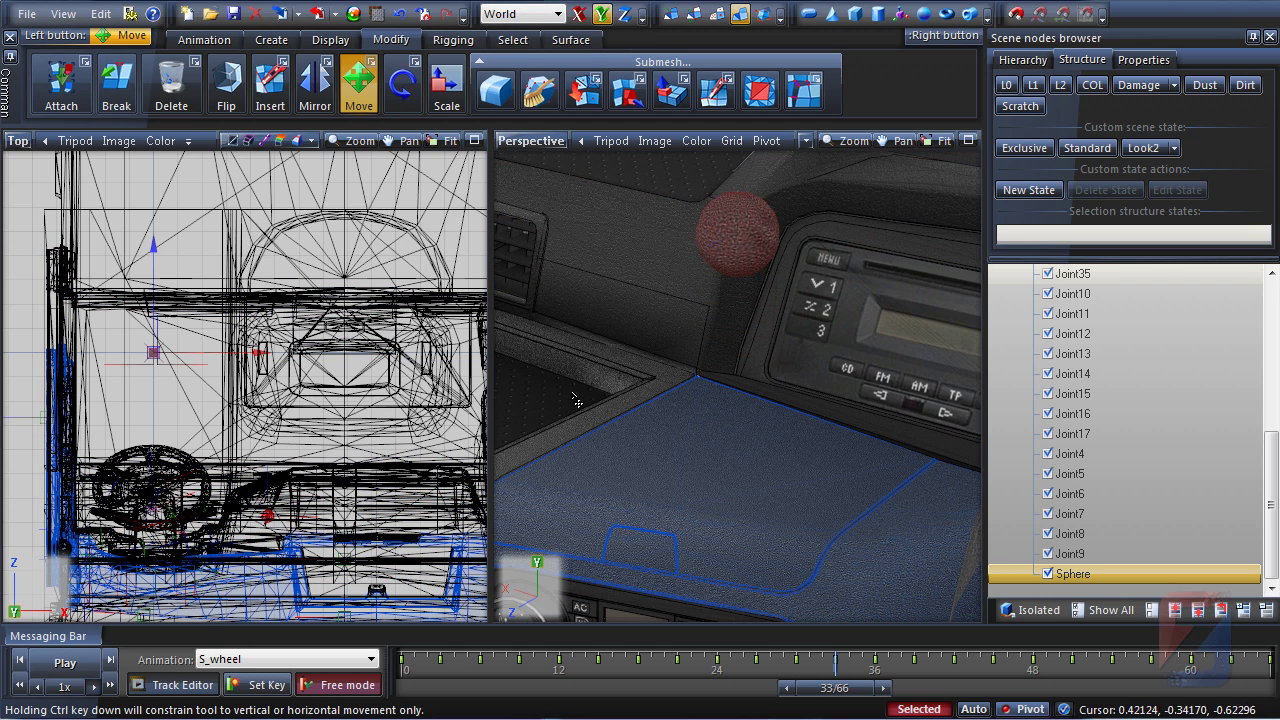
Step: Reopen the Track Editor and set keys for the raised sphere at frames 42 and 24
click(175, 685)
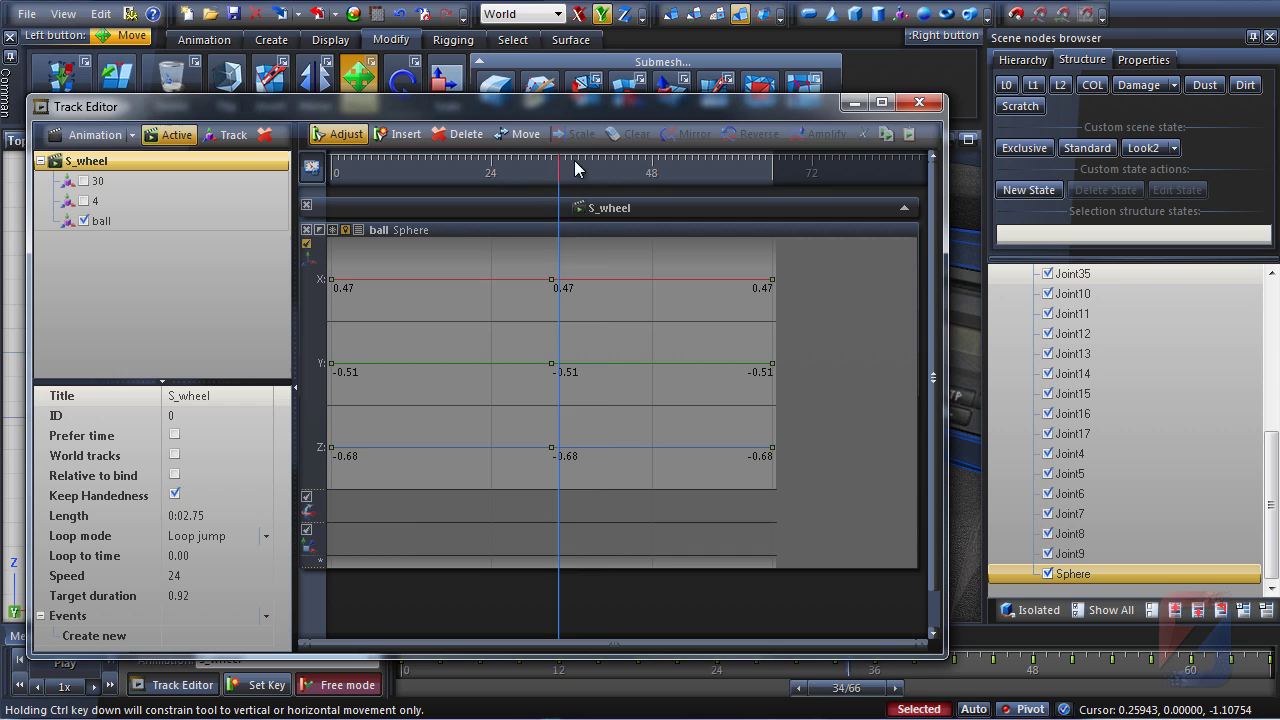
drag(574, 160, 609, 161)
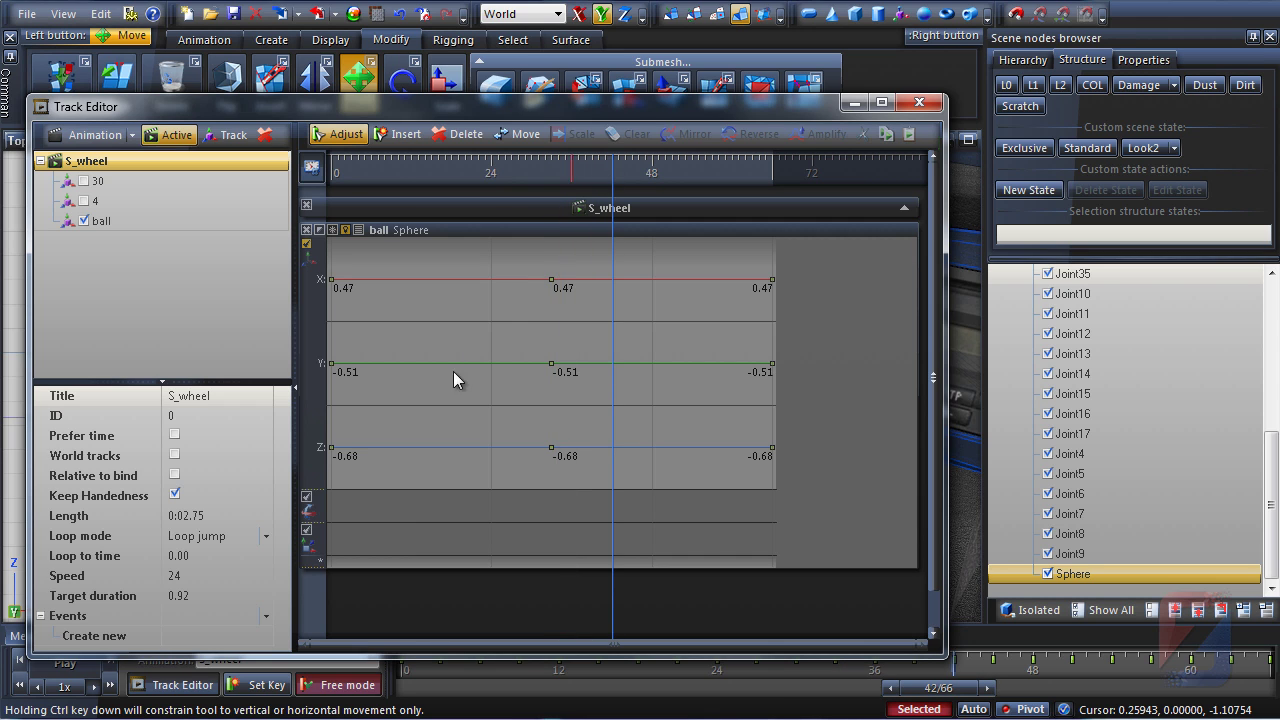
click(255, 685)
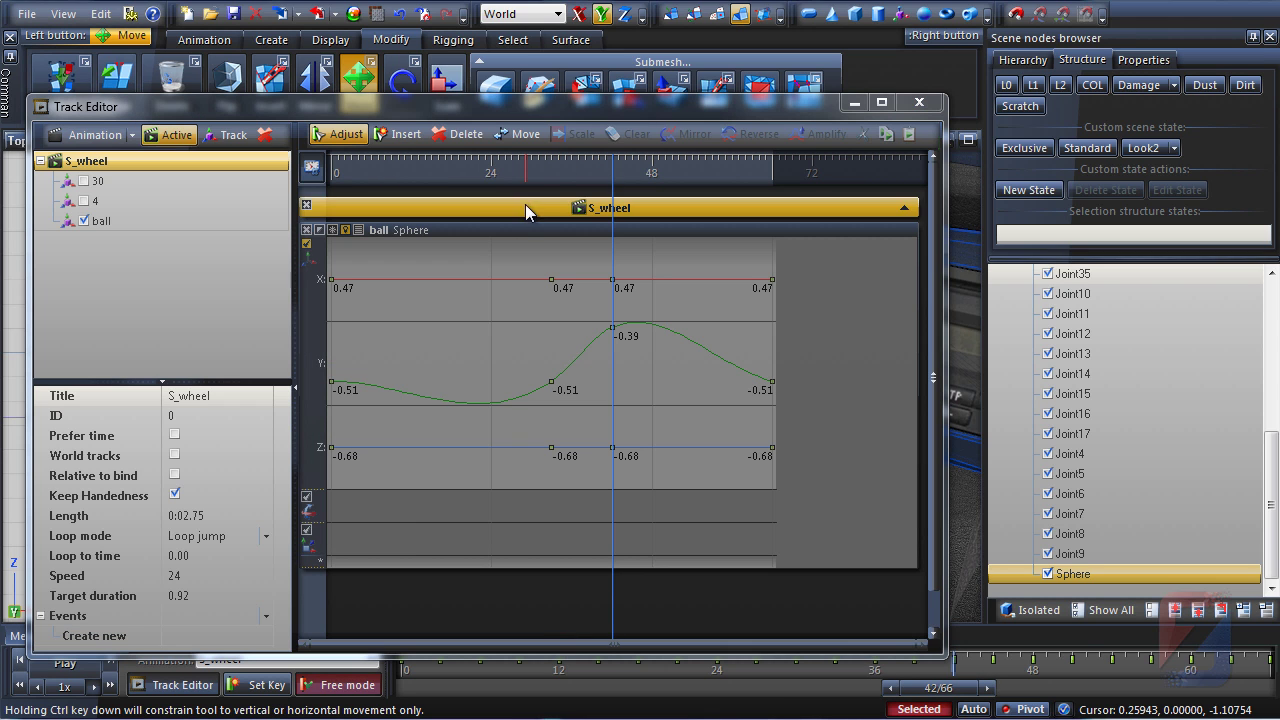
drag(605, 162, 493, 166)
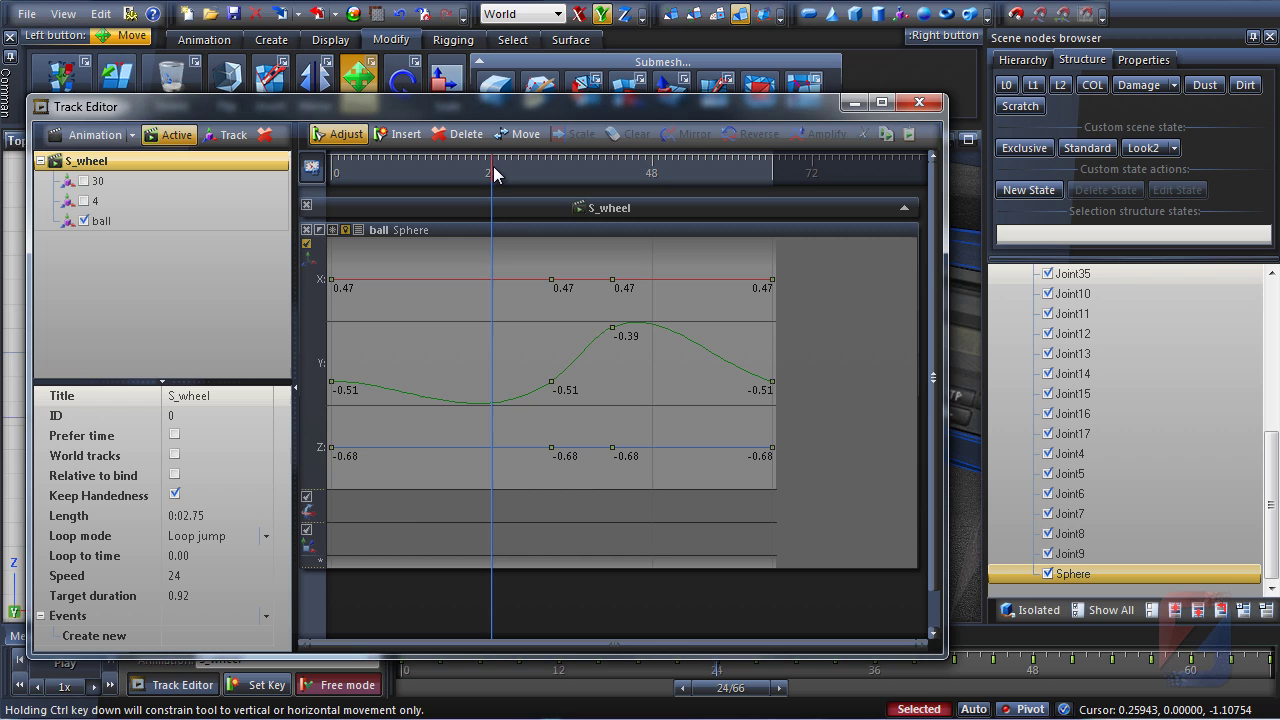
click(268, 686)
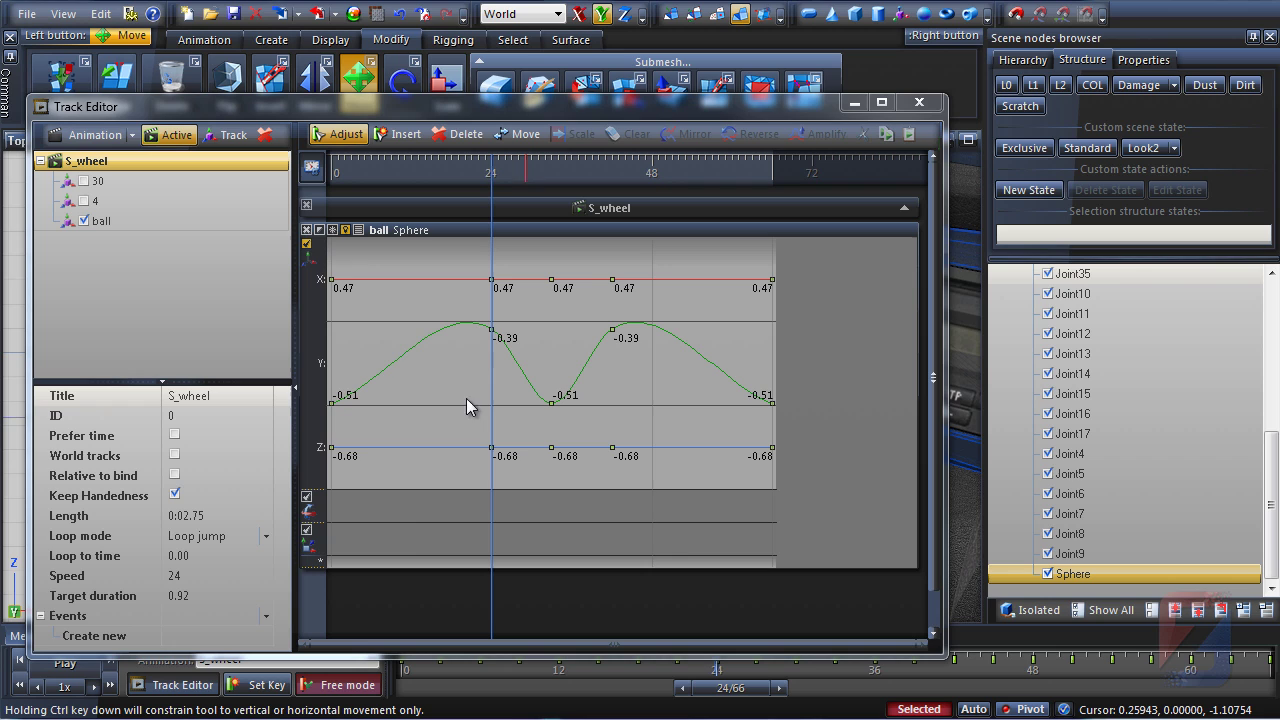
Step: Select the ball track's whole key range, set its interpolation to Linear and clear the selection
drag(838, 321, 312, 298)
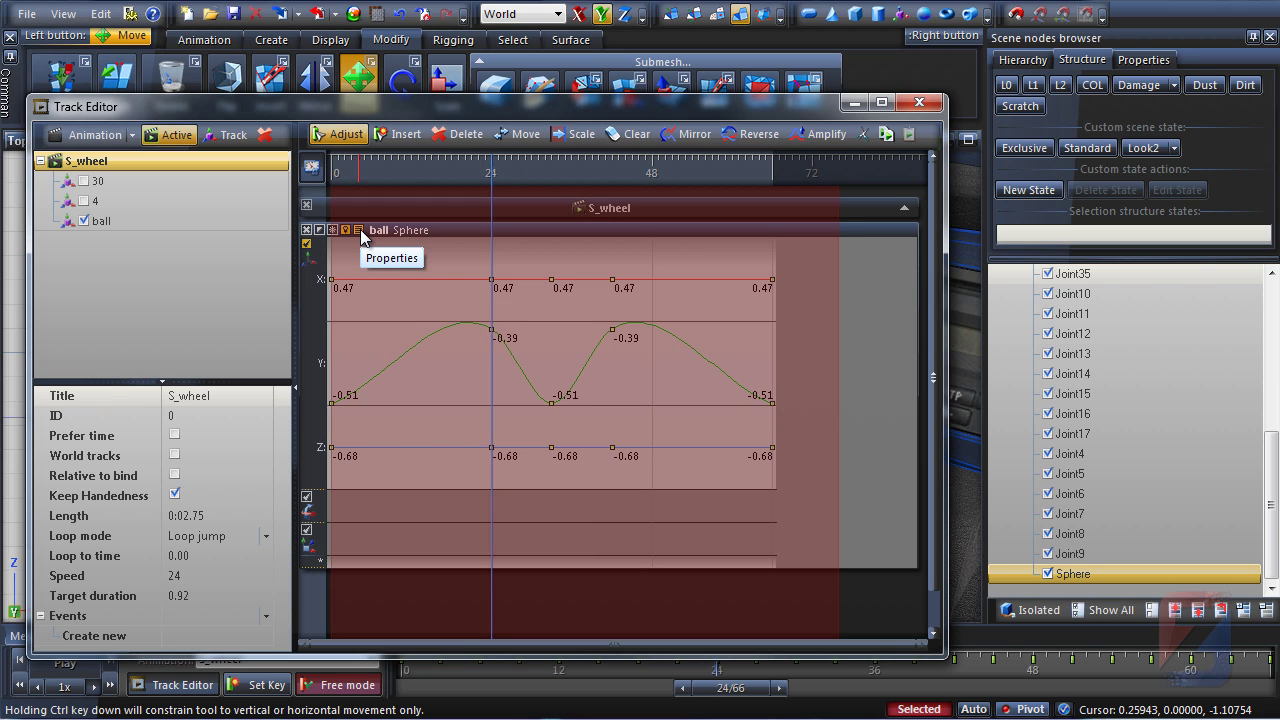
click(359, 230)
click(40, 415)
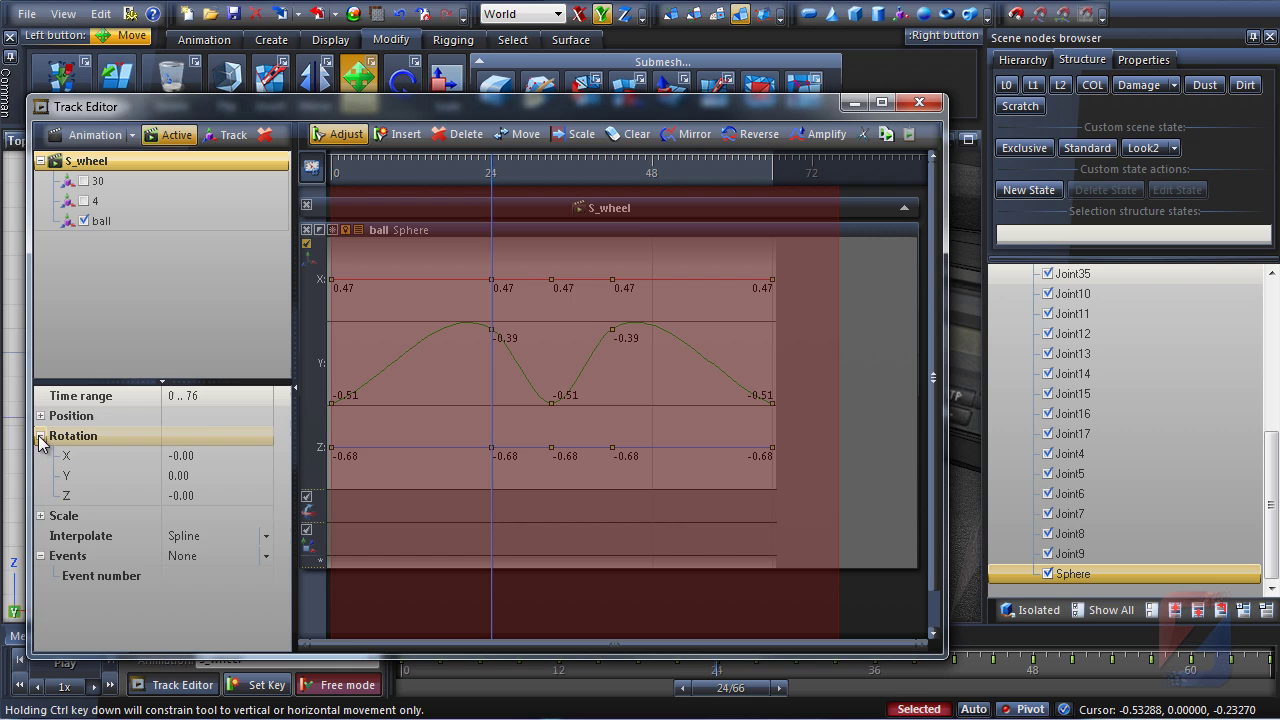
click(40, 435)
click(262, 476)
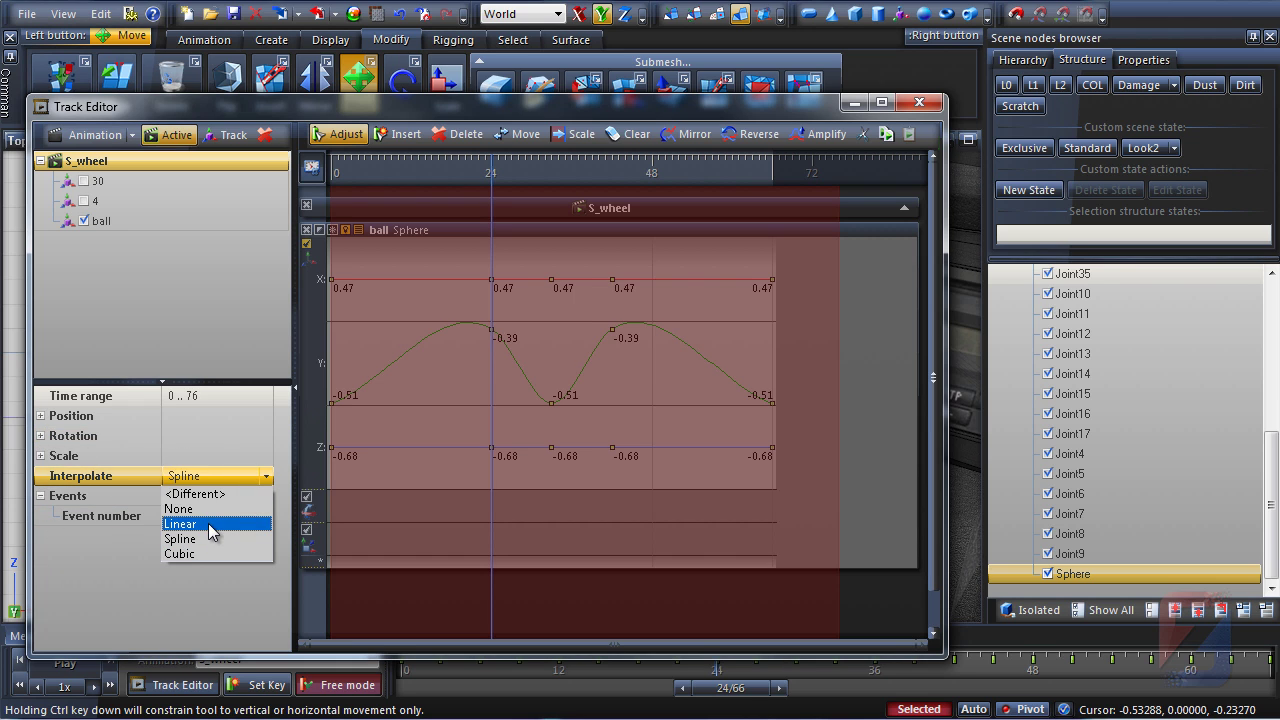
click(208, 524)
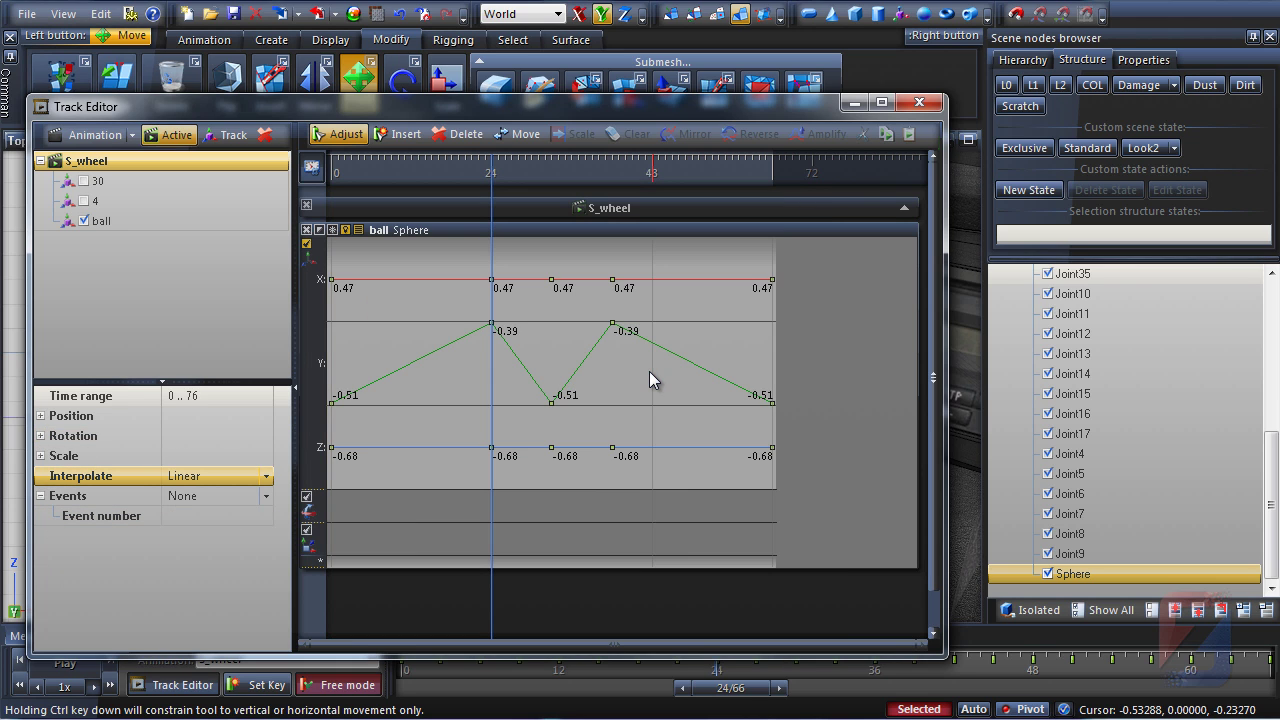
click(649, 371)
Step: Set further raised Sphere keys on the ball track at about frames 7, 59, 51 and 15
click(524, 141)
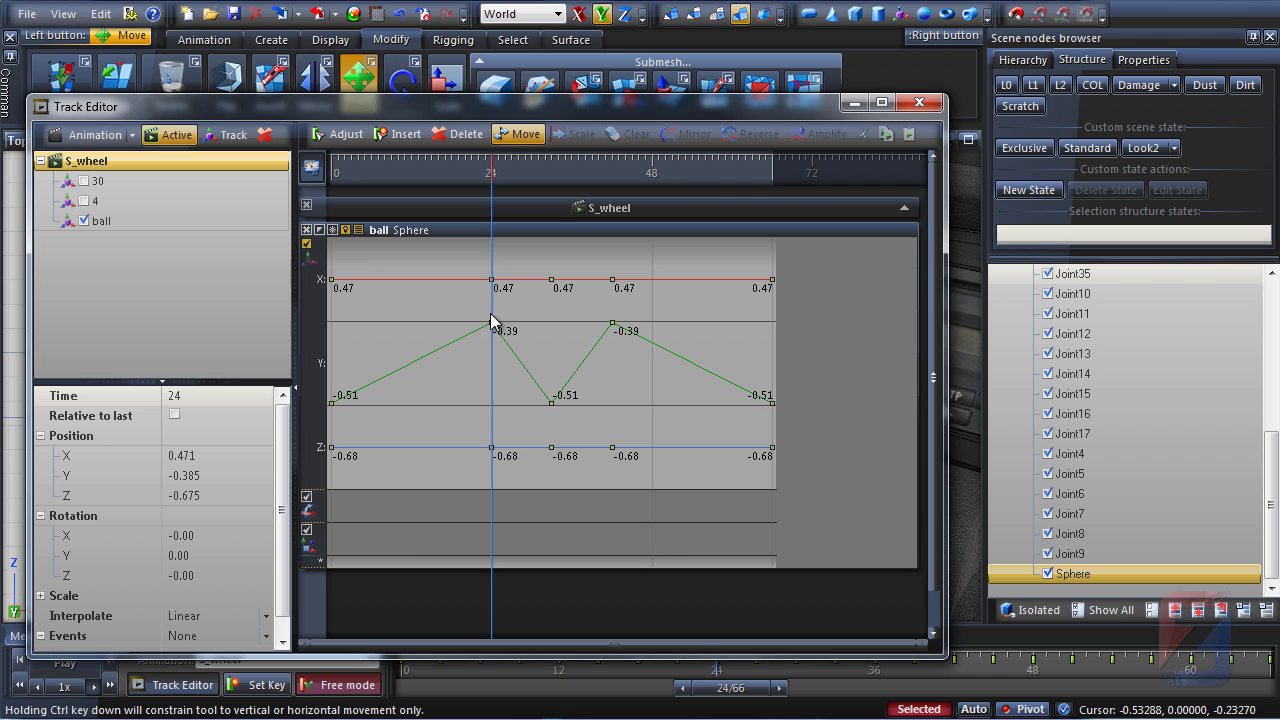
drag(490, 323, 480, 325)
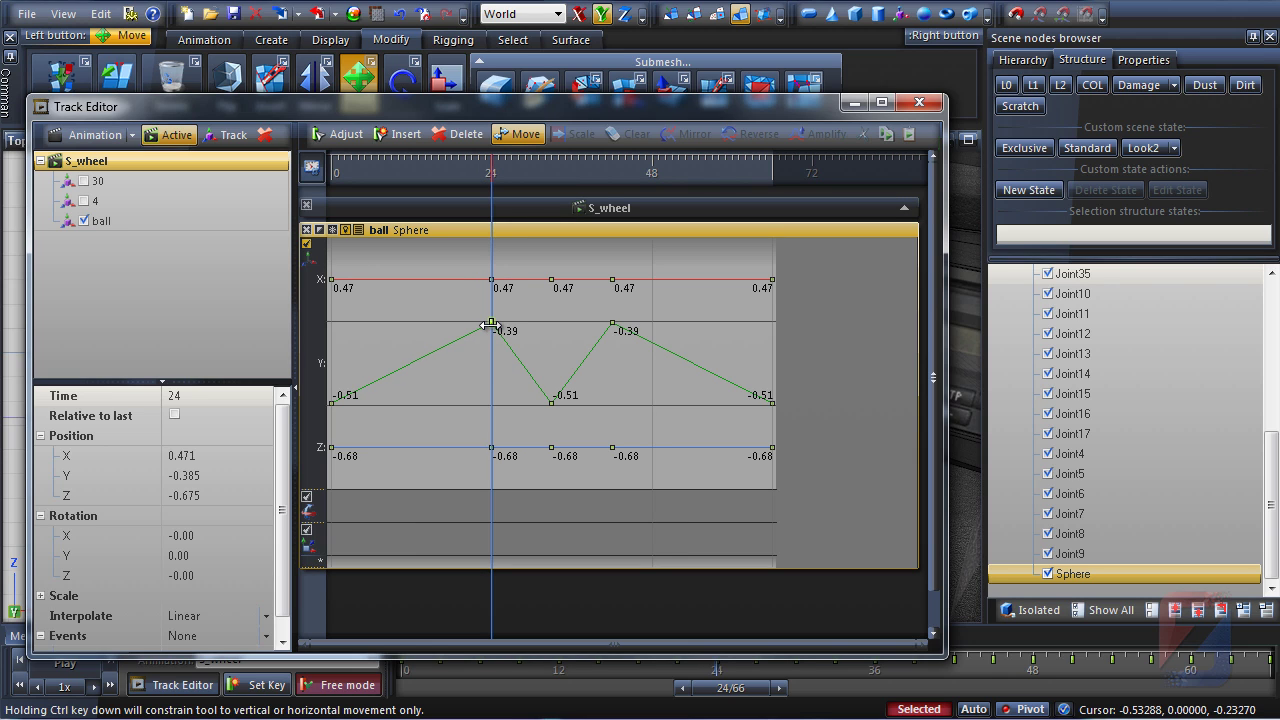
drag(444, 176, 380, 176)
click(267, 685)
click(728, 165)
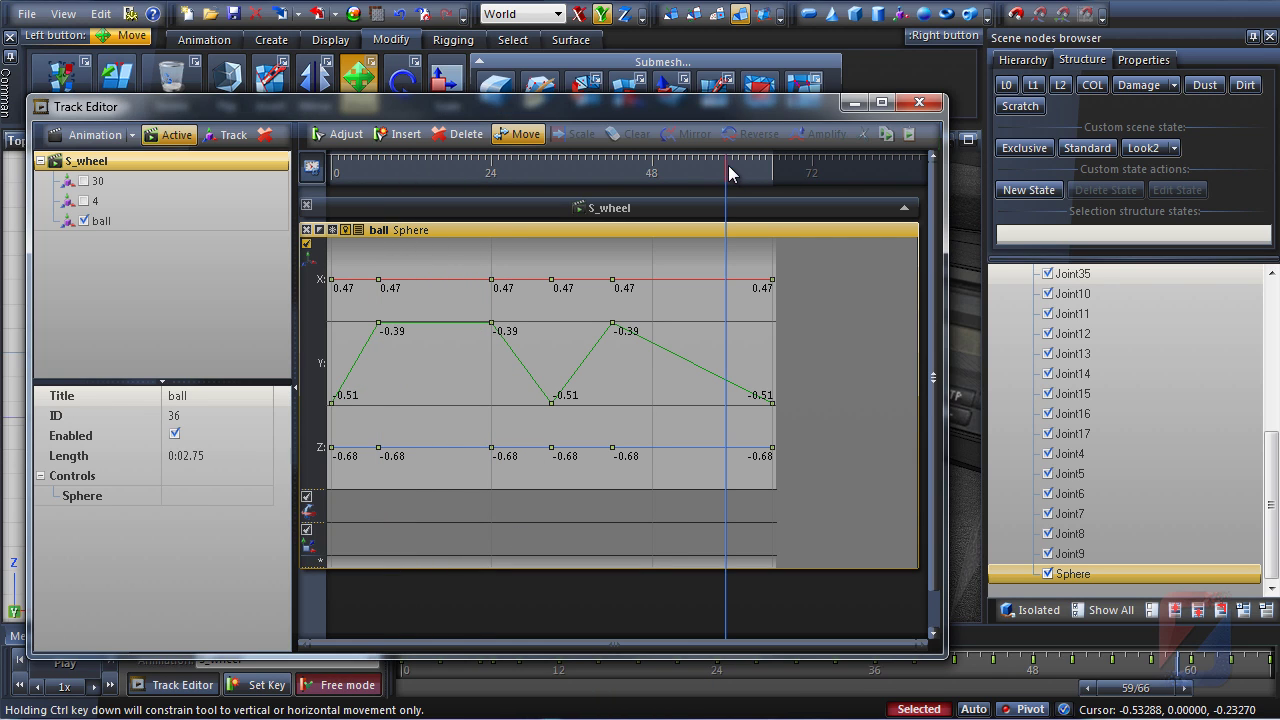
click(268, 690)
click(668, 163)
key(k)
drag(669, 170, 436, 176)
key(k)
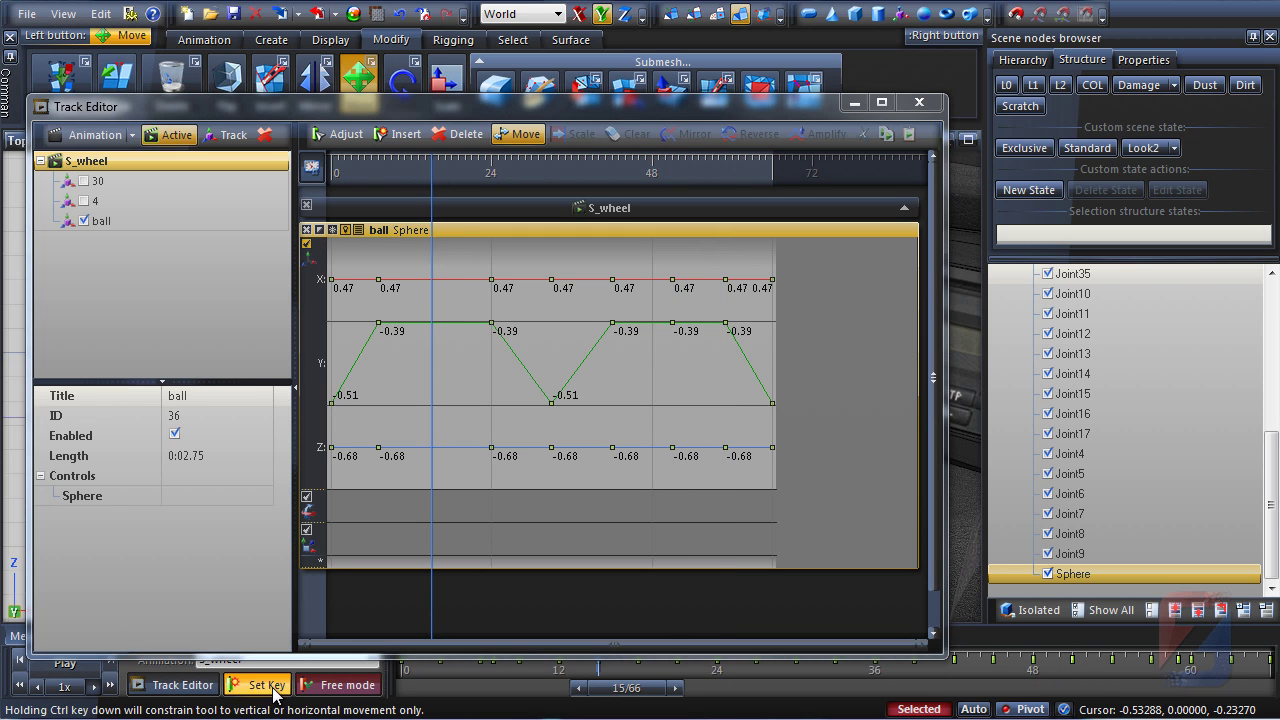
Step: Lower the Y position of the ball keys at frames 15 and 51 to about -0.51
click(338, 134)
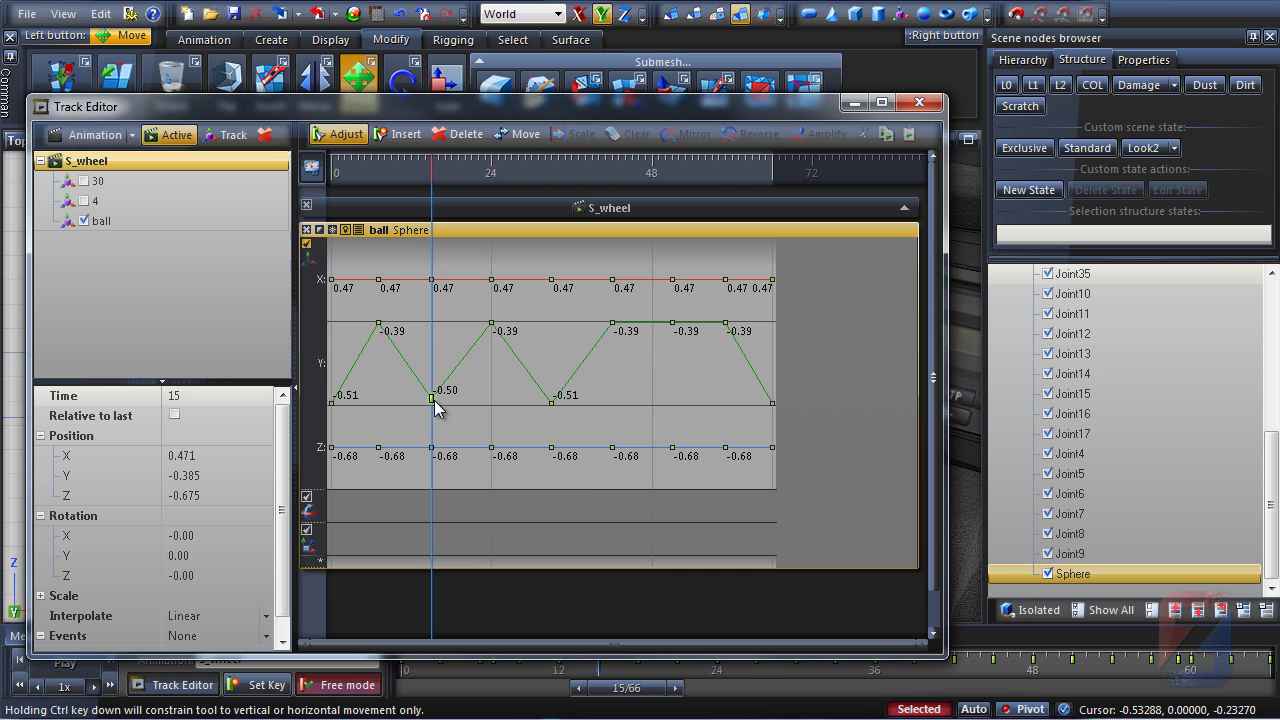
drag(435, 399, 436, 404)
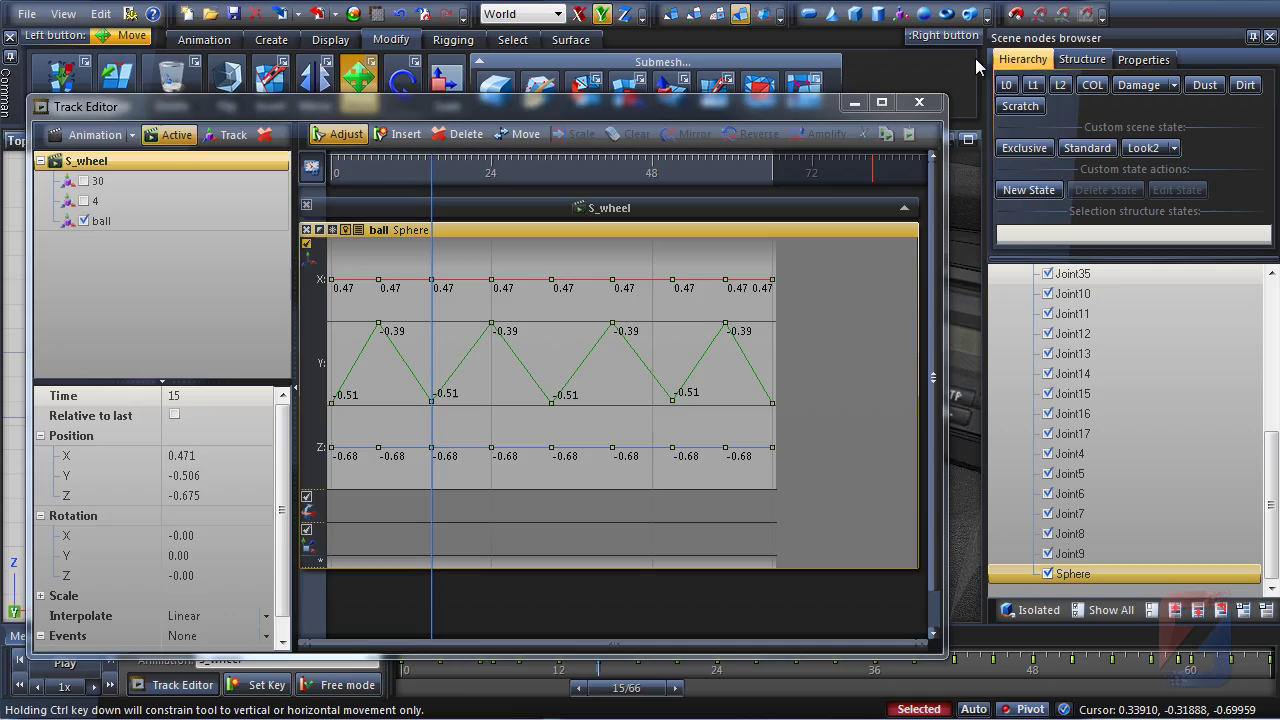
Step: Maximize the Perspective view and scrub the S_wheel animation to frame 33 to check the sphere's bouncing
click(853, 102)
click(968, 139)
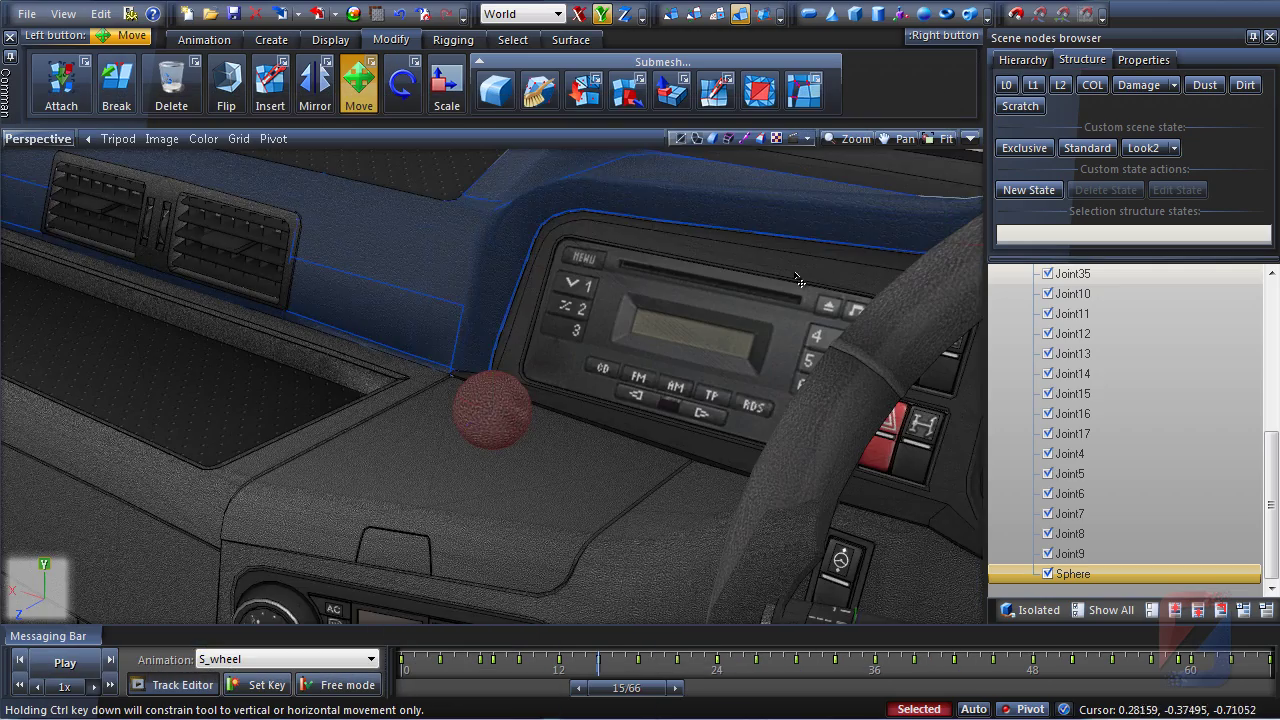
scroll(748, 263, down, 2)
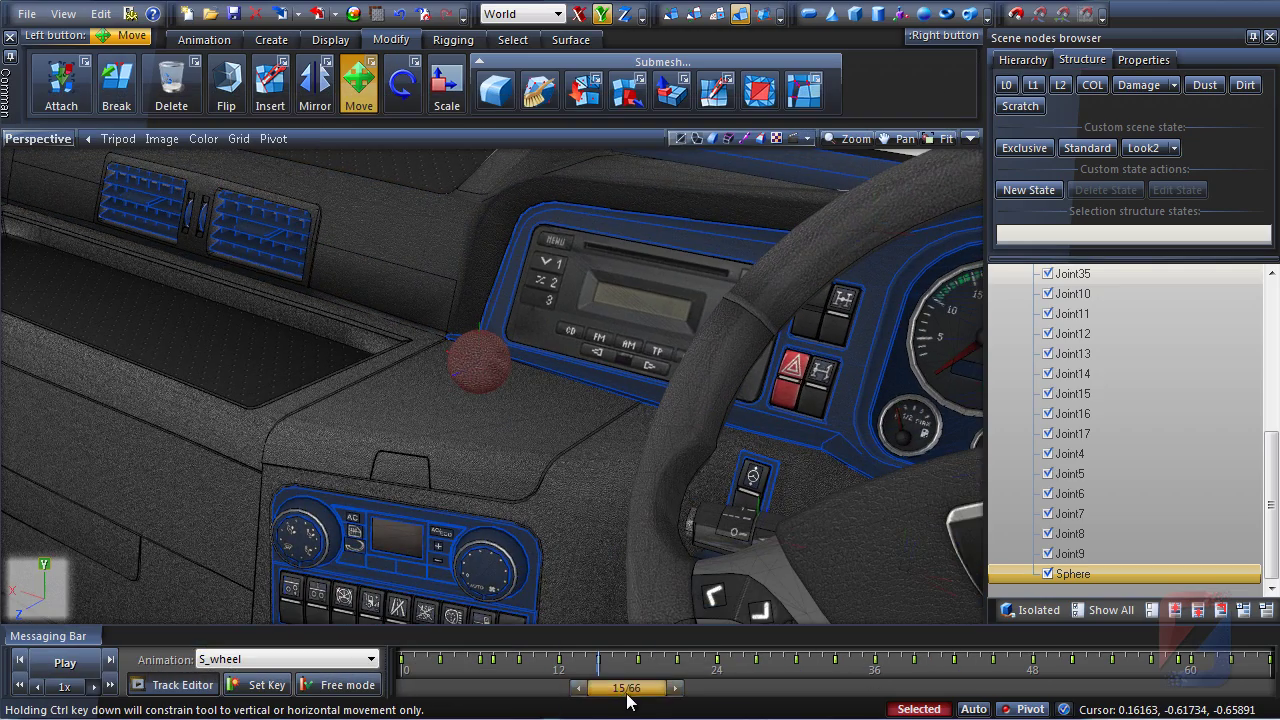
drag(627, 697, 838, 697)
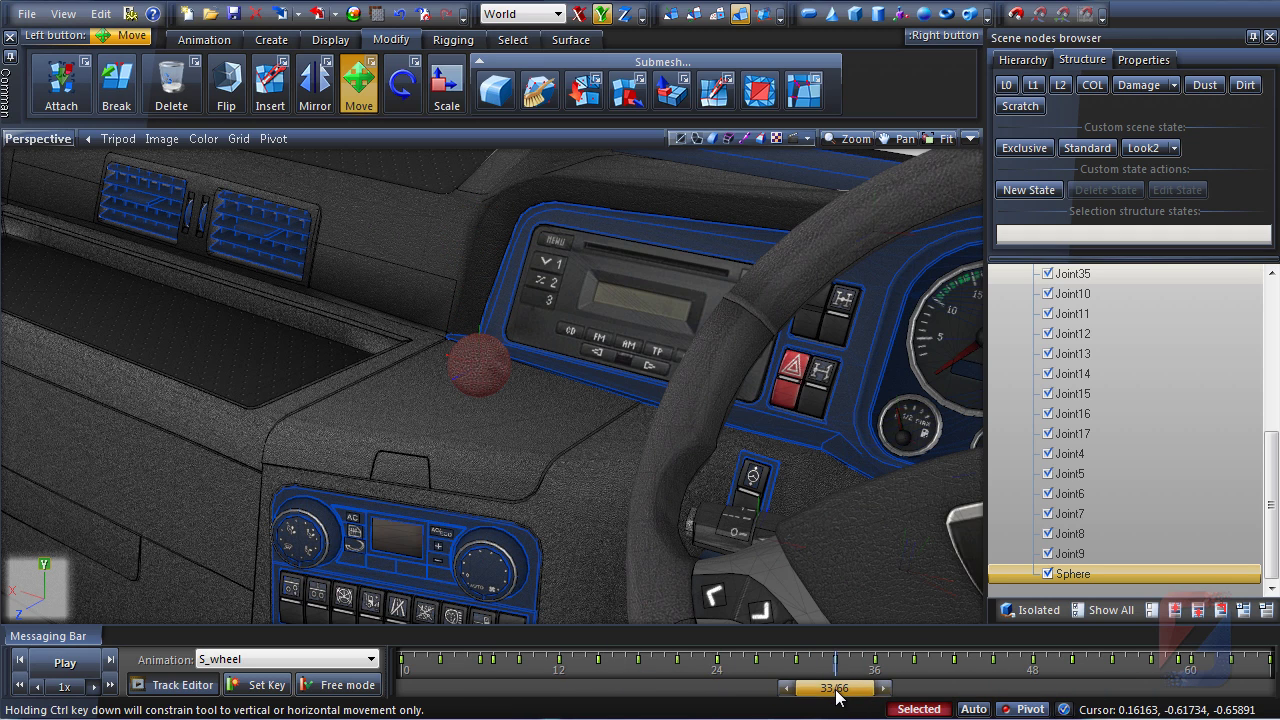
Step: Insert ball track keys at frames 31 and 35, on both sides of the low point at frame 33
click(172, 685)
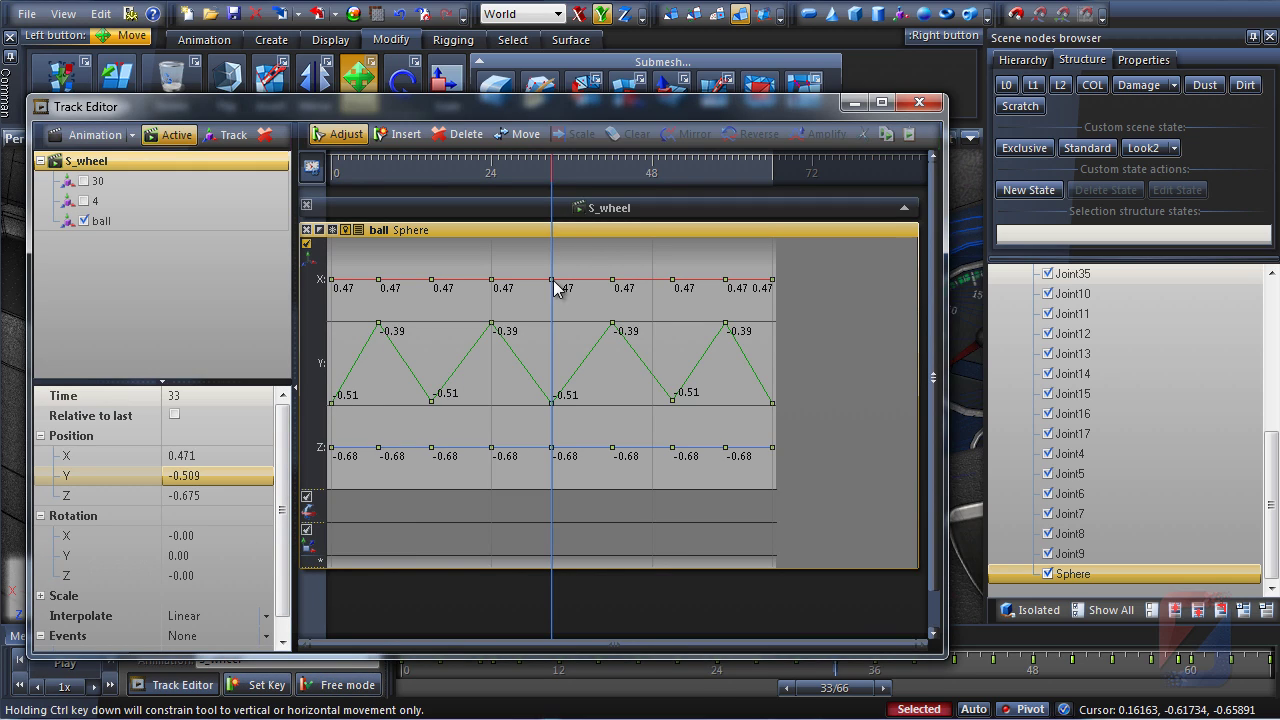
scroll(552, 165, up, 5)
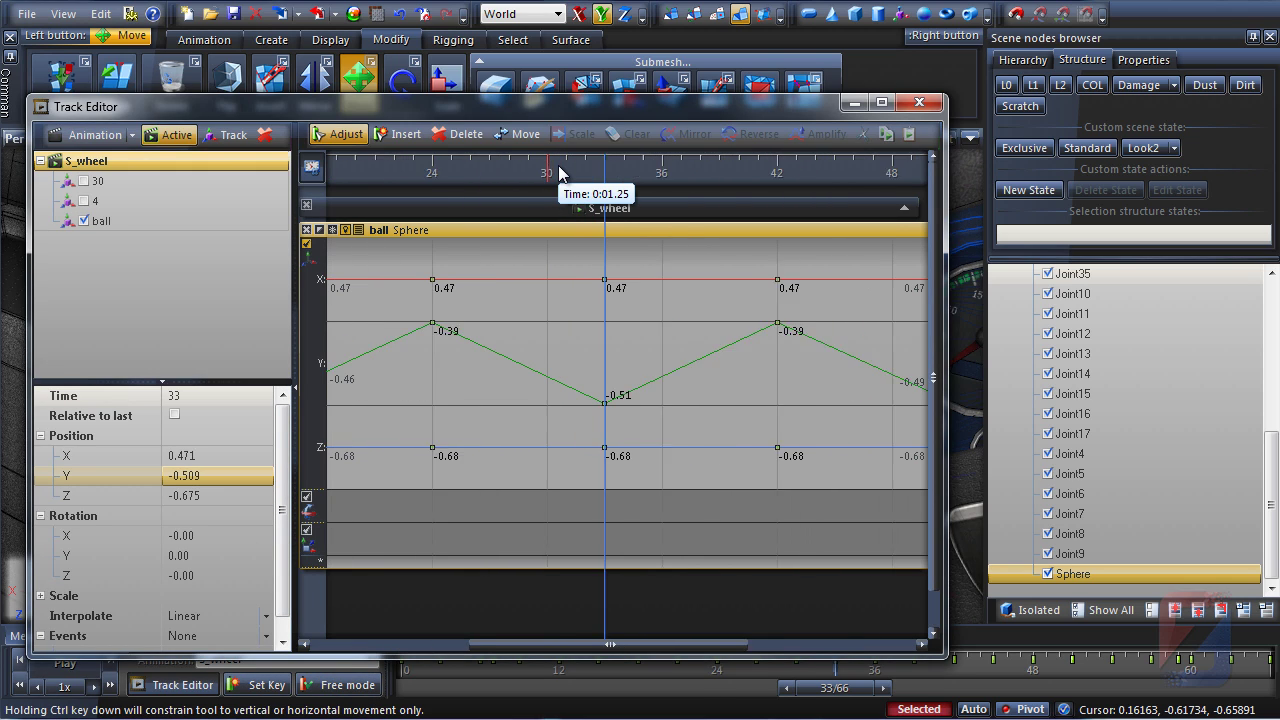
click(568, 176)
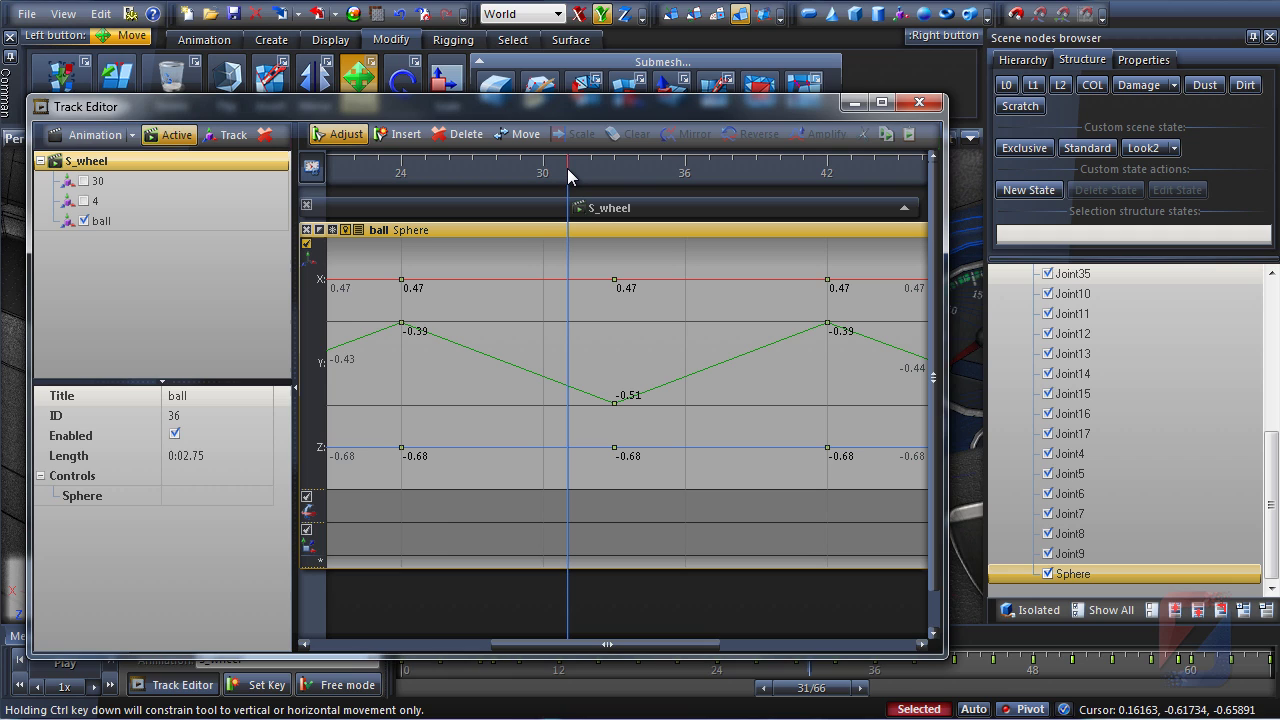
drag(568, 176, 654, 168)
key(Insert)
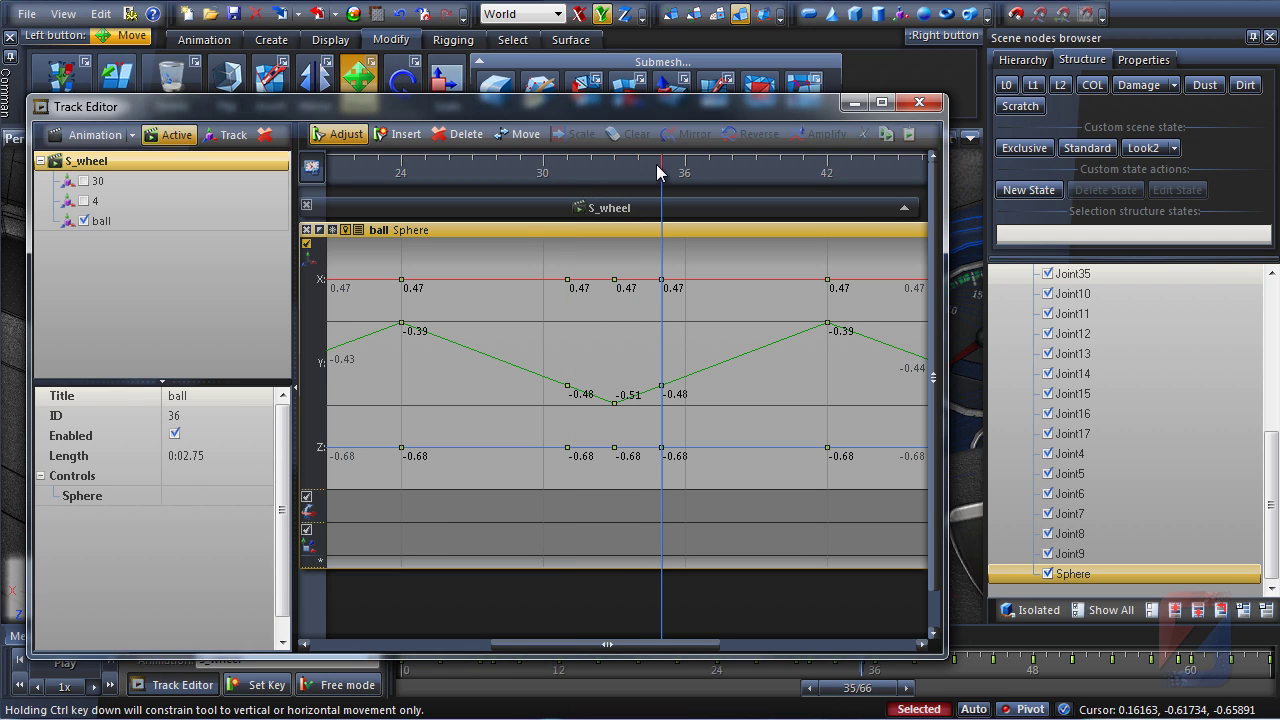
Step: Insert a ball track key at frame 26, just past the peak at frame 24
click(401, 167)
drag(406, 172, 444, 172)
key(Insert)
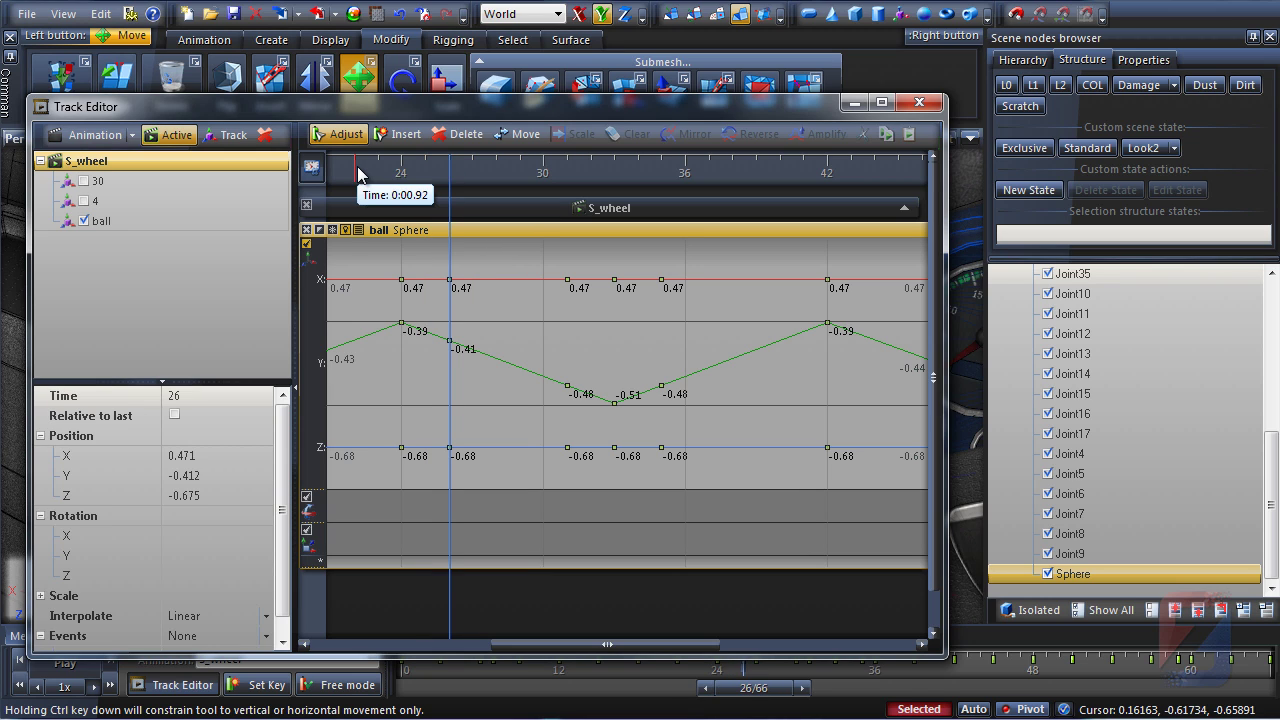
Step: Insert ball track keys at frame 22, before the peak at 24, and at frames 40 and 44 around the peak at 42
click(357, 166)
key(Insert)
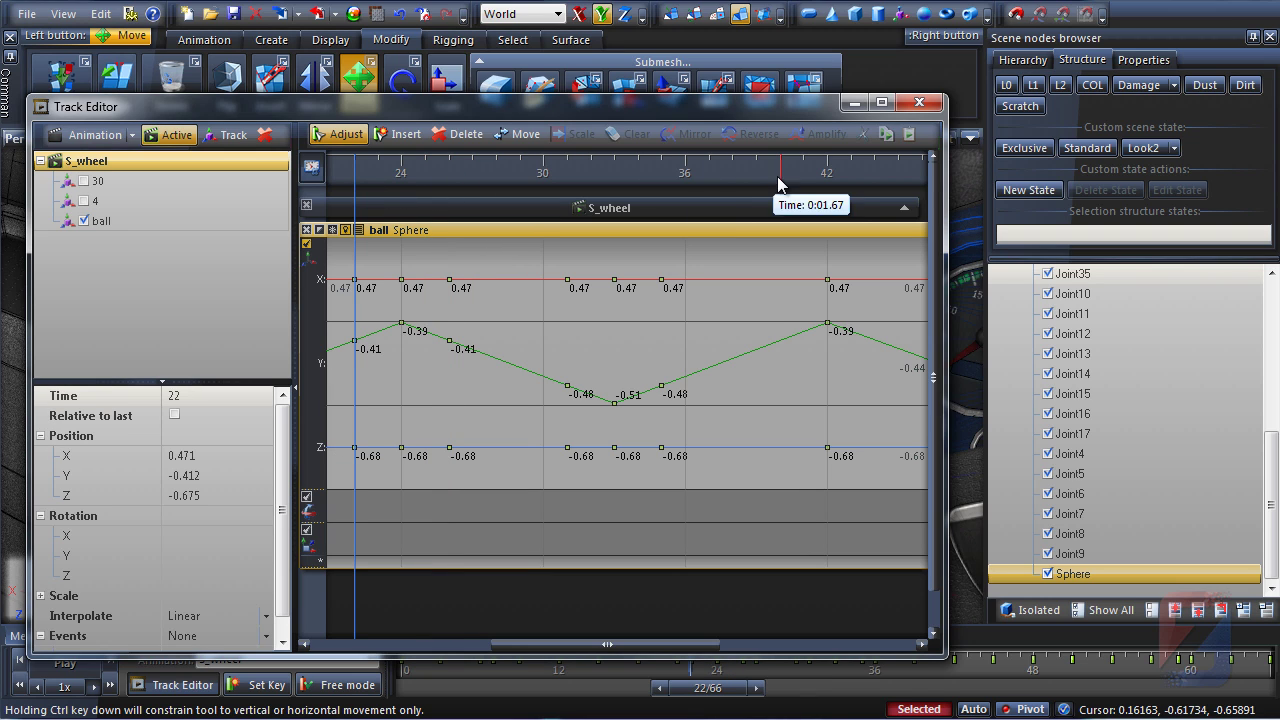
click(780, 170)
key(Insert)
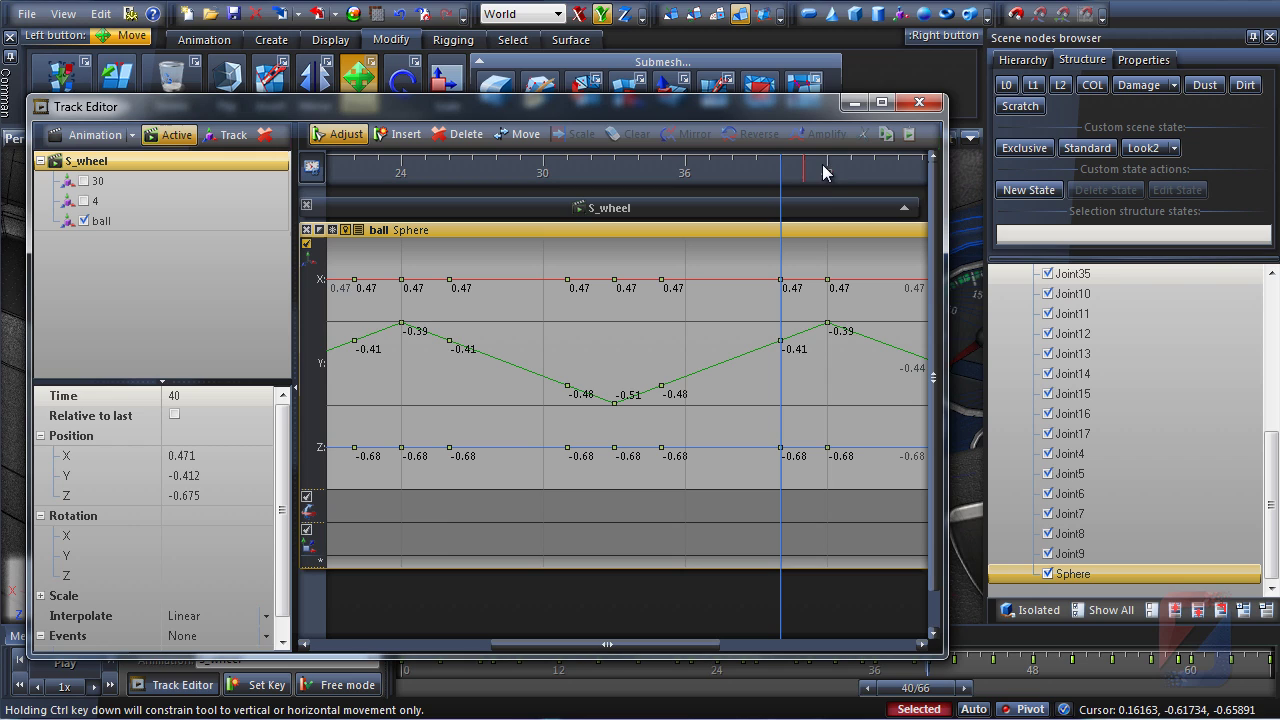
click(873, 168)
key(Insert)
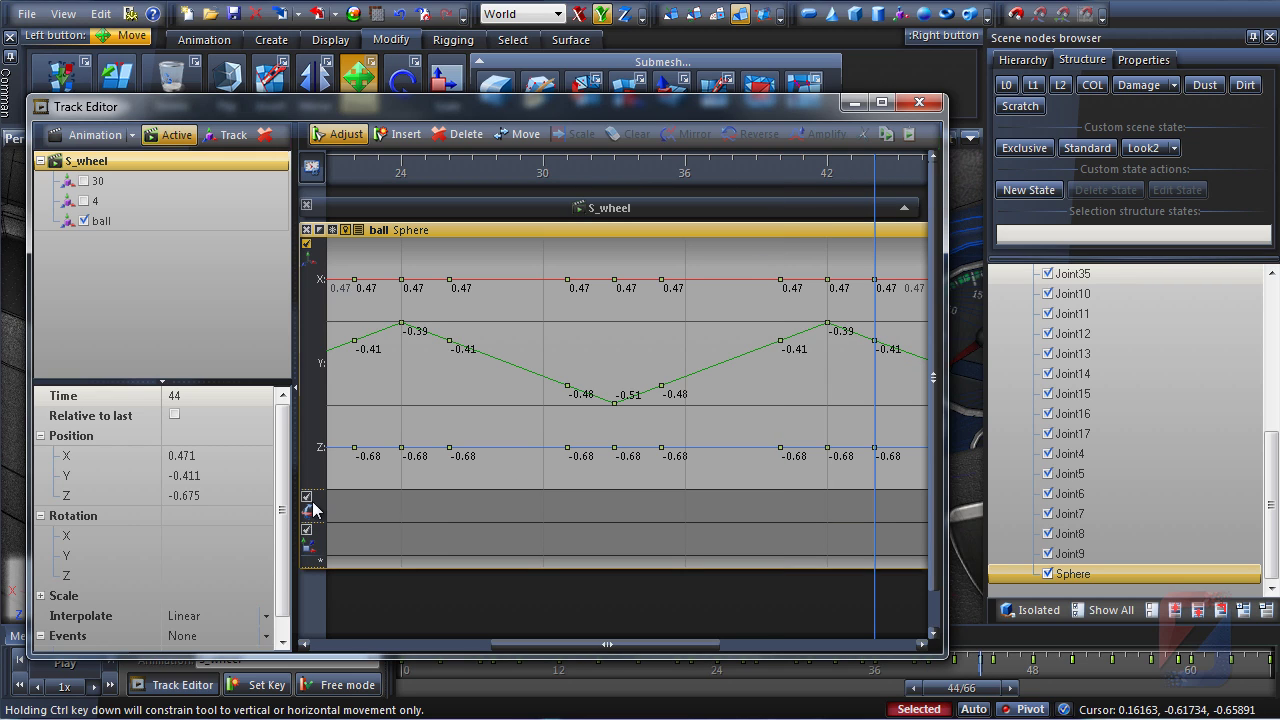
Step: Raise the Y position of the ball keys at frames 22 and 26 to about -0.40, 31 and 35 to -0.46, 40 and 44 to -0.39
drag(314, 567, 314, 685)
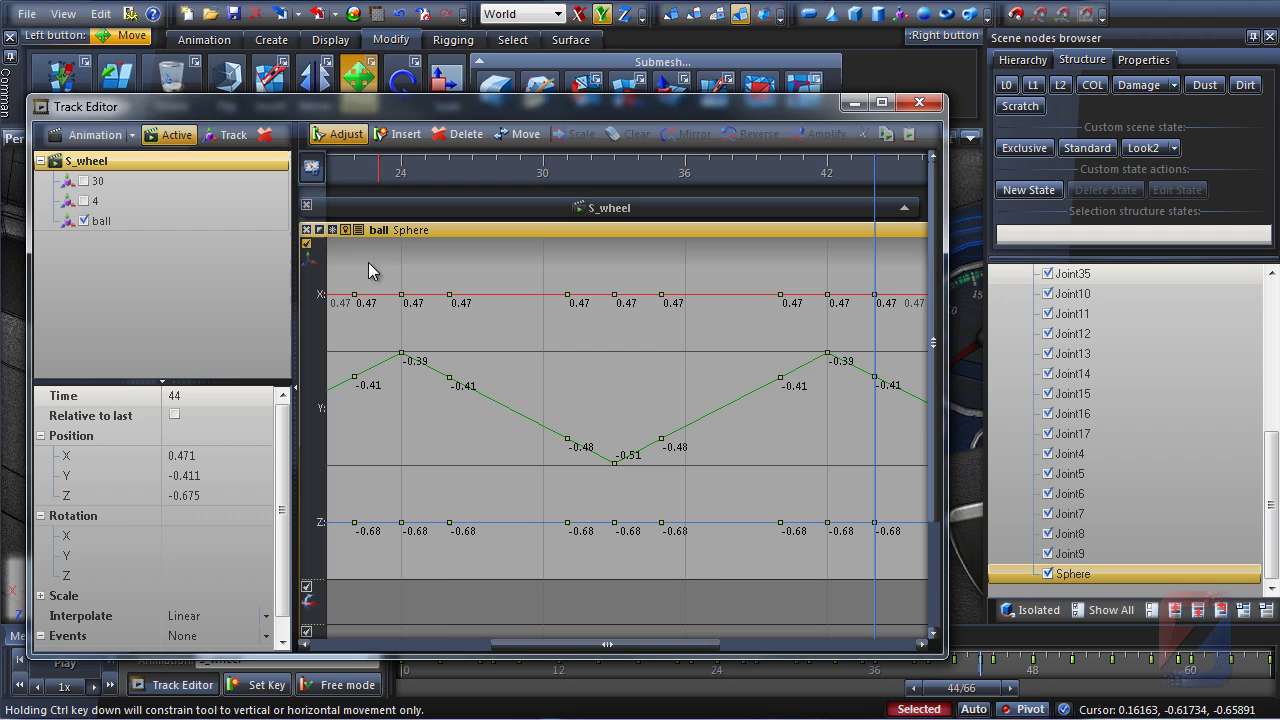
drag(572, 445, 569, 433)
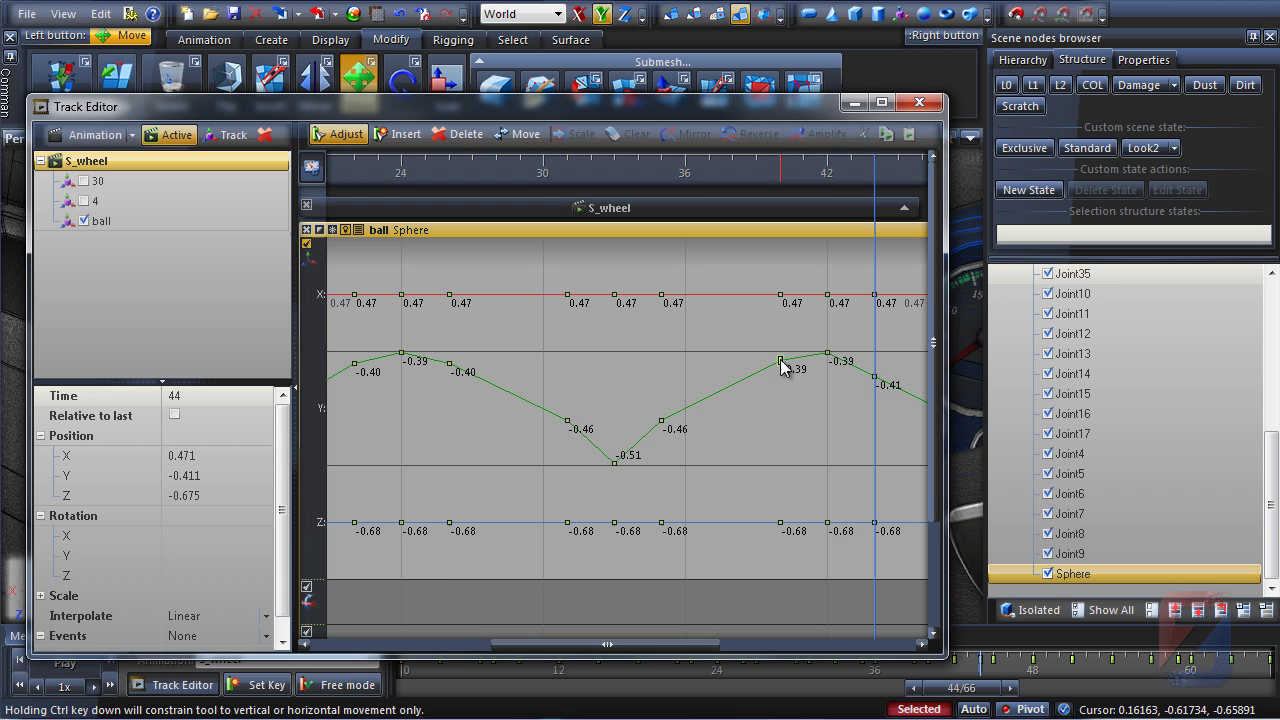
drag(875, 365, 875, 363)
Step: Insert ball track keys at frames 49 and 53, on both sides of the low point at frame 51, and raise their Y to about -0.46
click(477, 172)
scroll(477, 172, down, 5)
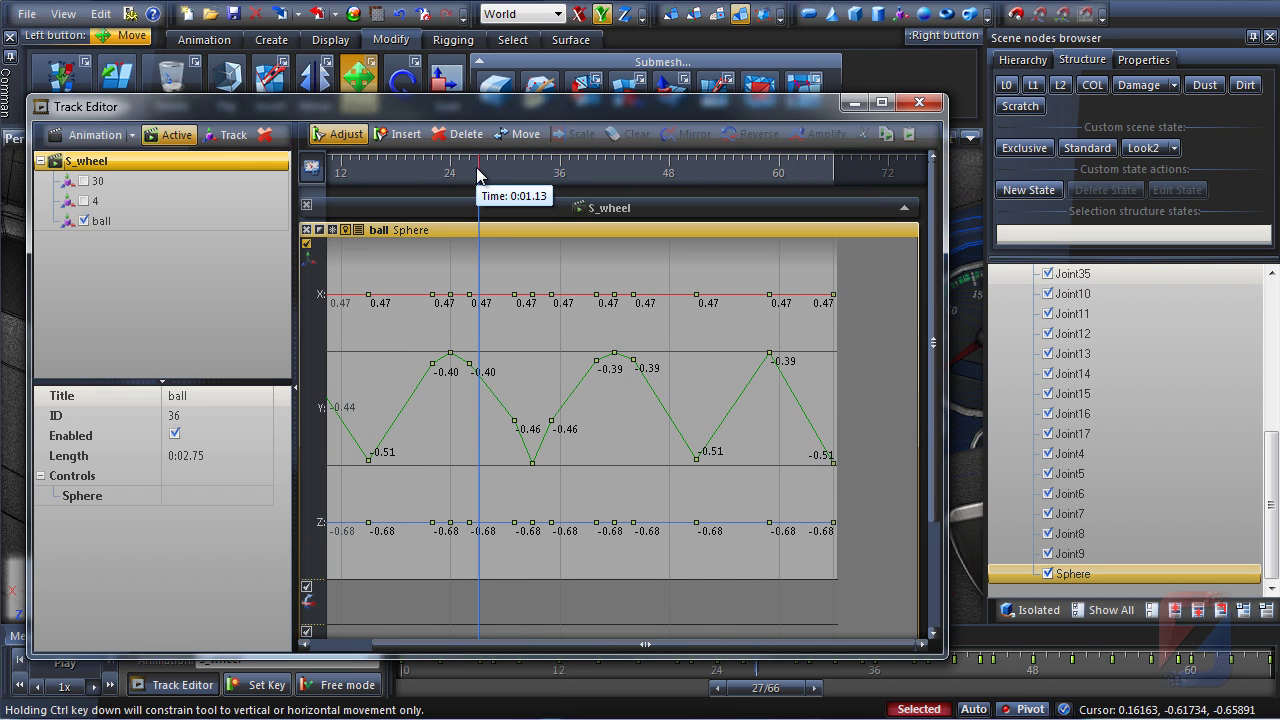
drag(477, 175, 645, 170)
scroll(692, 173, up, 3)
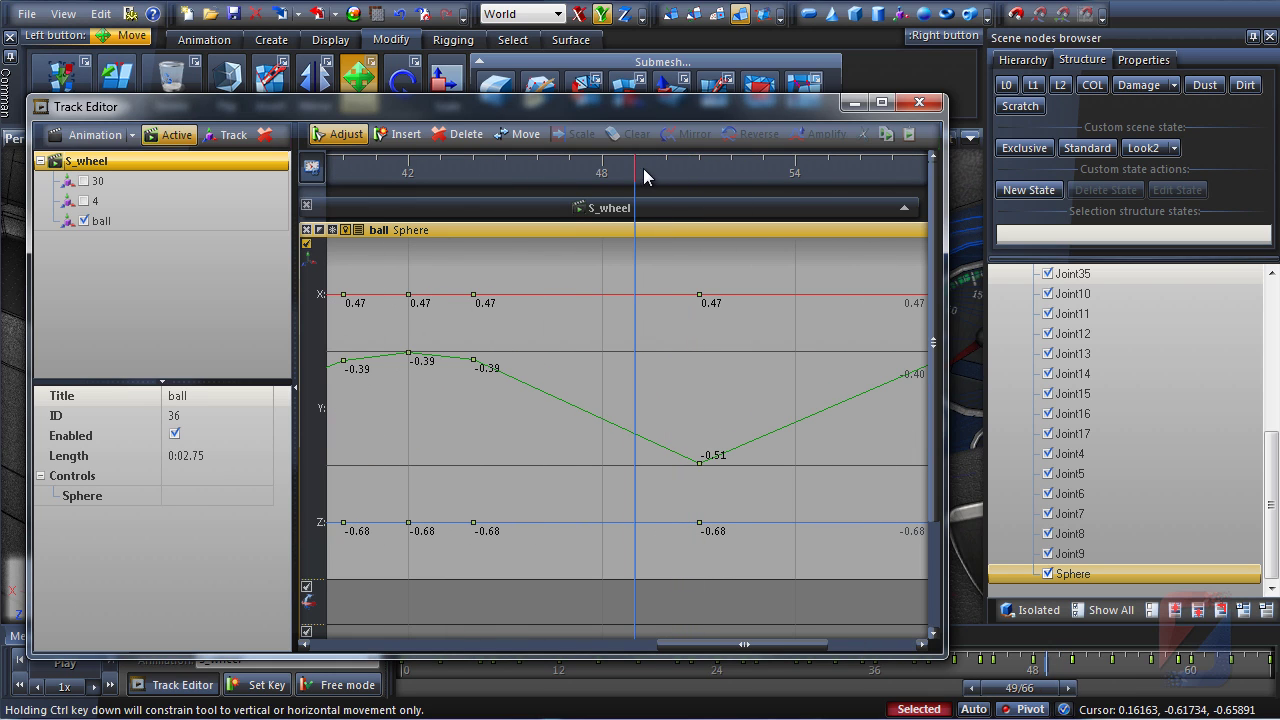
key(k)
click(749, 164)
key(k)
click(762, 437)
drag(747, 645, 834, 652)
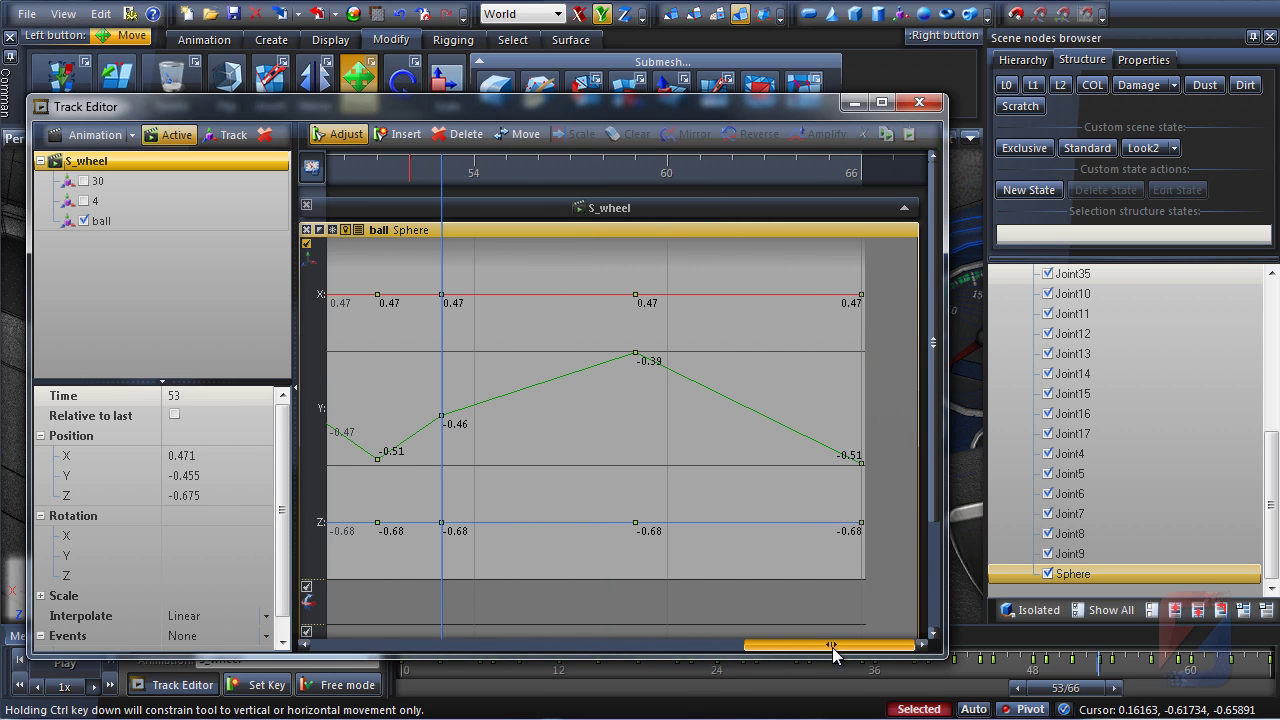
Step: Insert ball track keys at frames 57 and 61 around the peak at frame 59, with Y at about -0.39 and -0.40
drag(668, 173, 700, 172)
key(k)
drag(700, 172, 570, 172)
key(k)
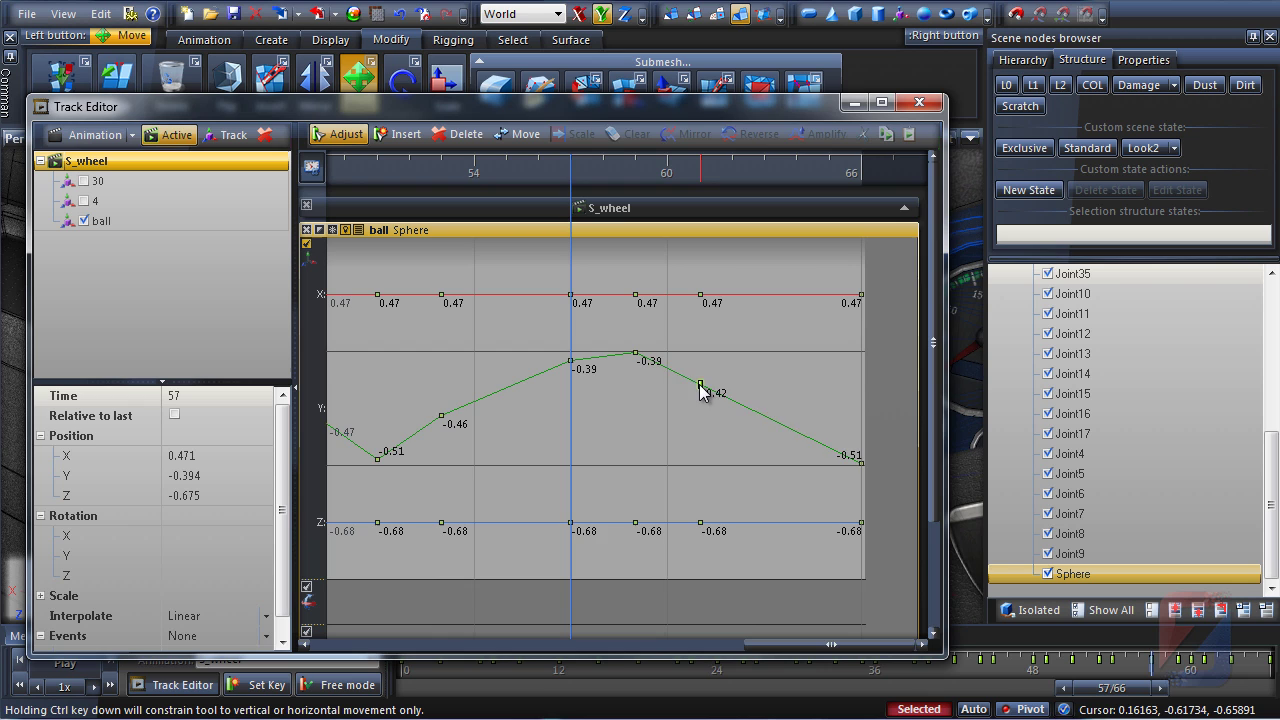
Step: Insert ball track keys at frames 5, 9, 13 and 17, and set their Y to about -0.40, -0.40, -0.45 and -0.46
drag(795, 644, 394, 648)
click(671, 172)
click(542, 172)
click(542, 434)
click(623, 164)
key(k)
drag(623, 164, 493, 172)
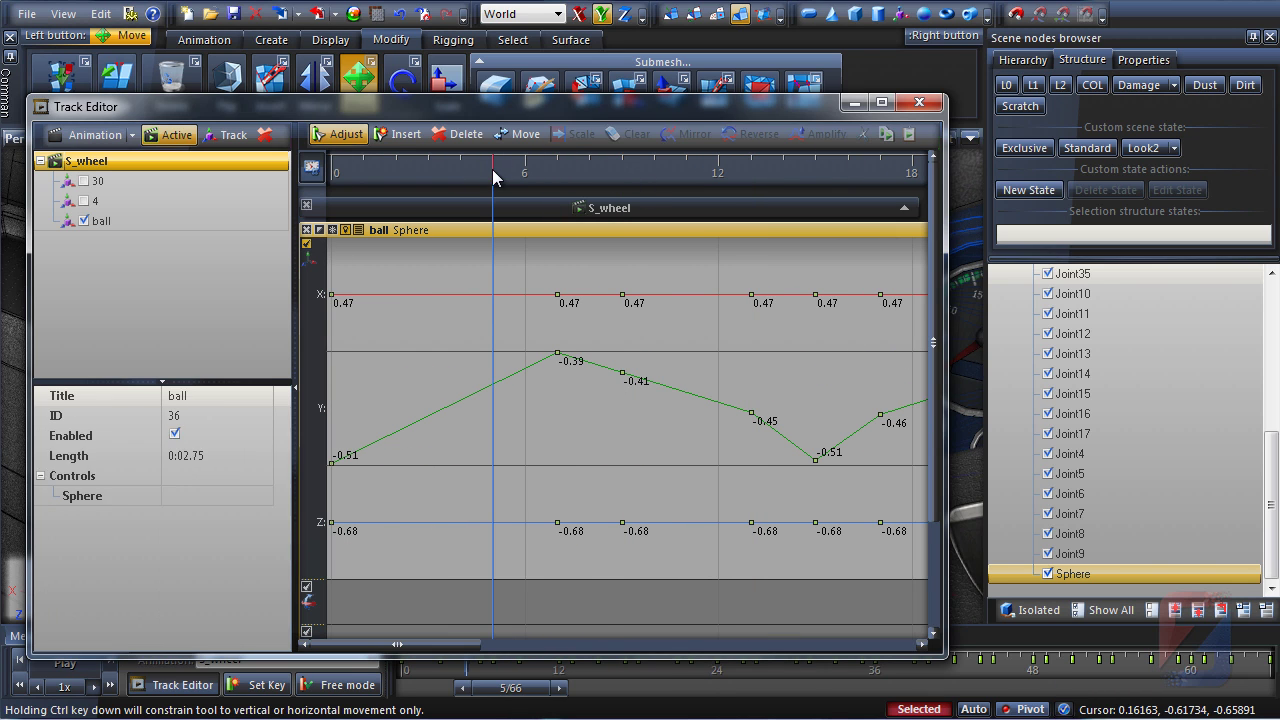
key(k)
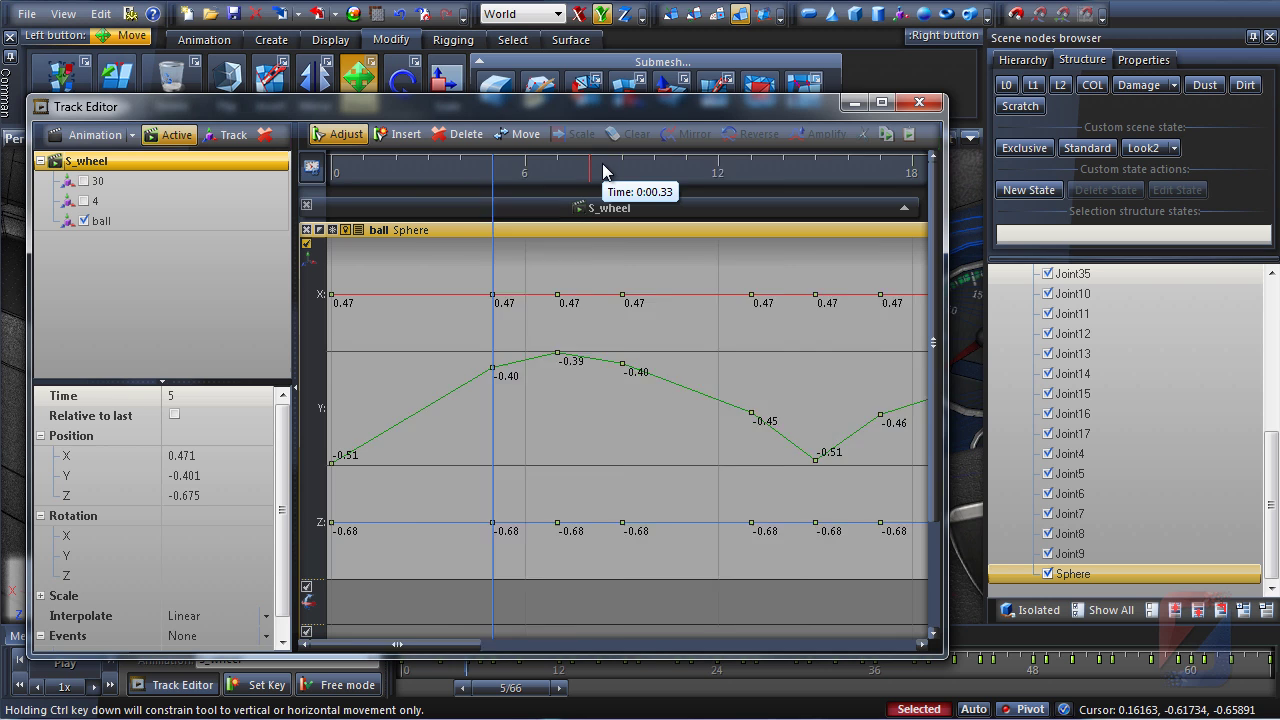
Step: Play the S_wheel animation from the start in the Perspective view to check the smoothed bouncing of the sphere, then stop it
scroll(603, 163, down, 5)
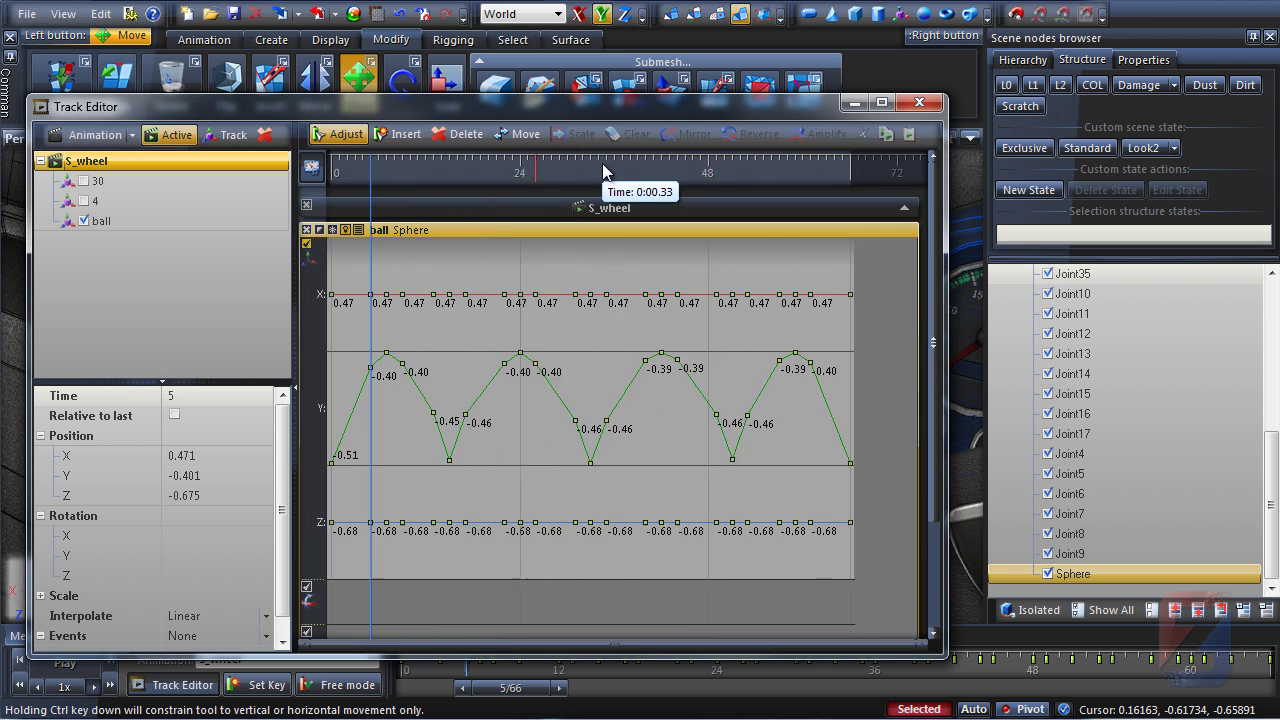
click(854, 104)
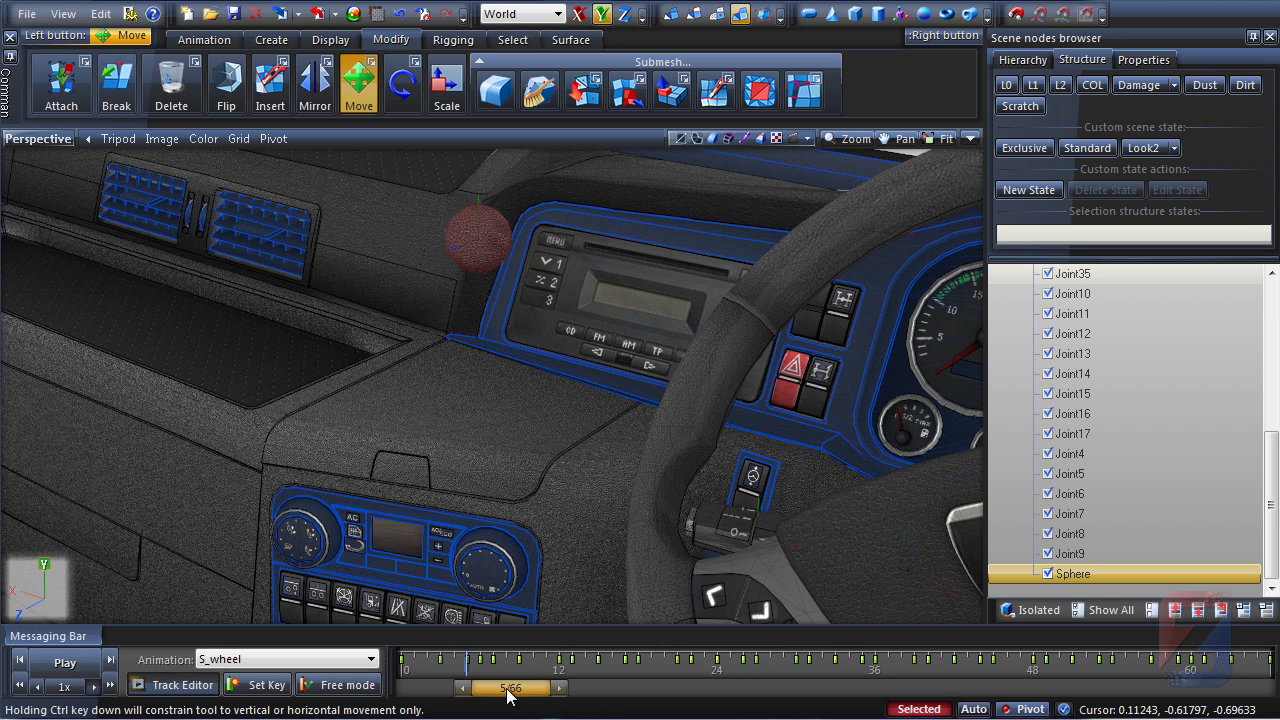
drag(509, 695, 445, 690)
click(76, 670)
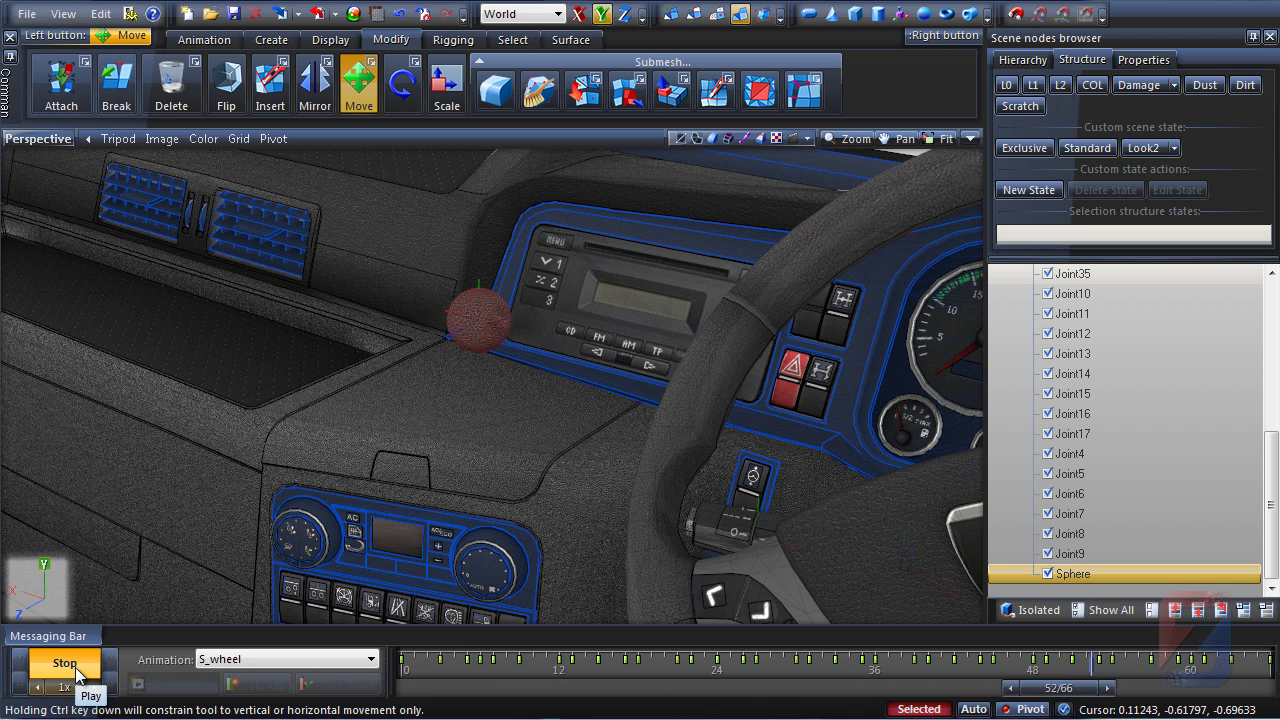
click(76, 670)
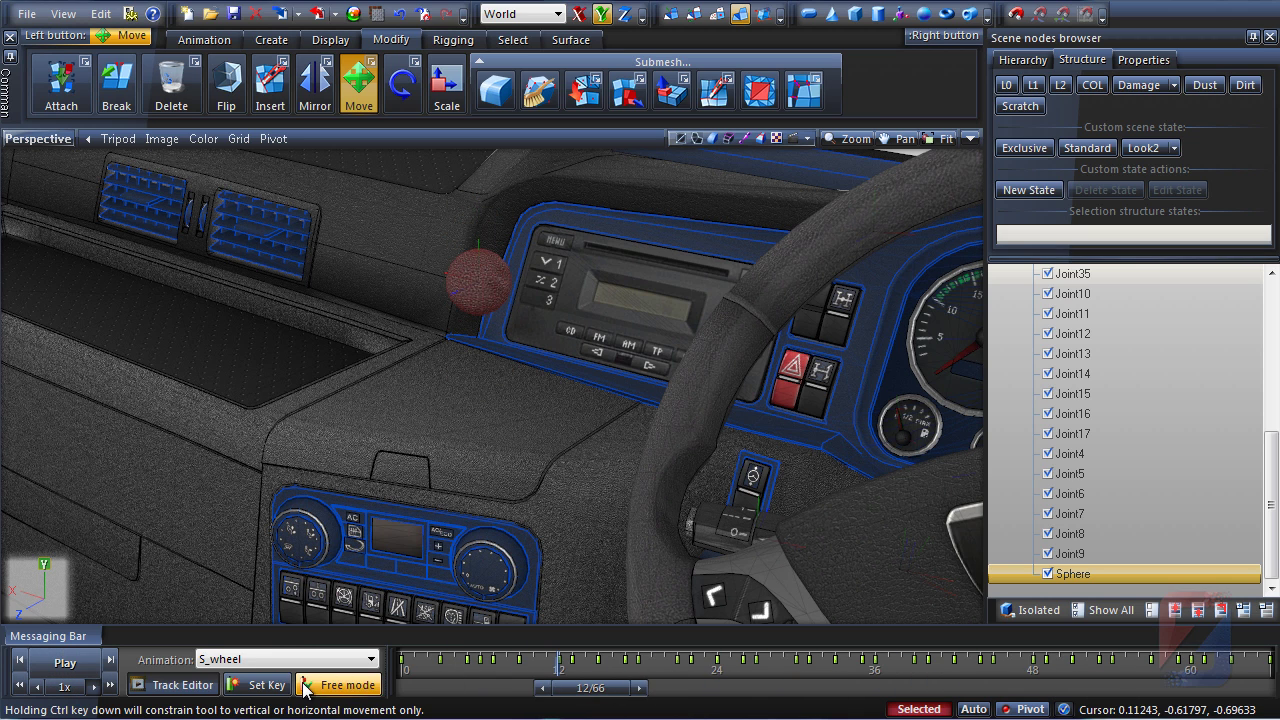
Step: Save the S_wheel animation to file as s_wheel.pma in the interior's uk folder, replacing the existing file
click(175, 685)
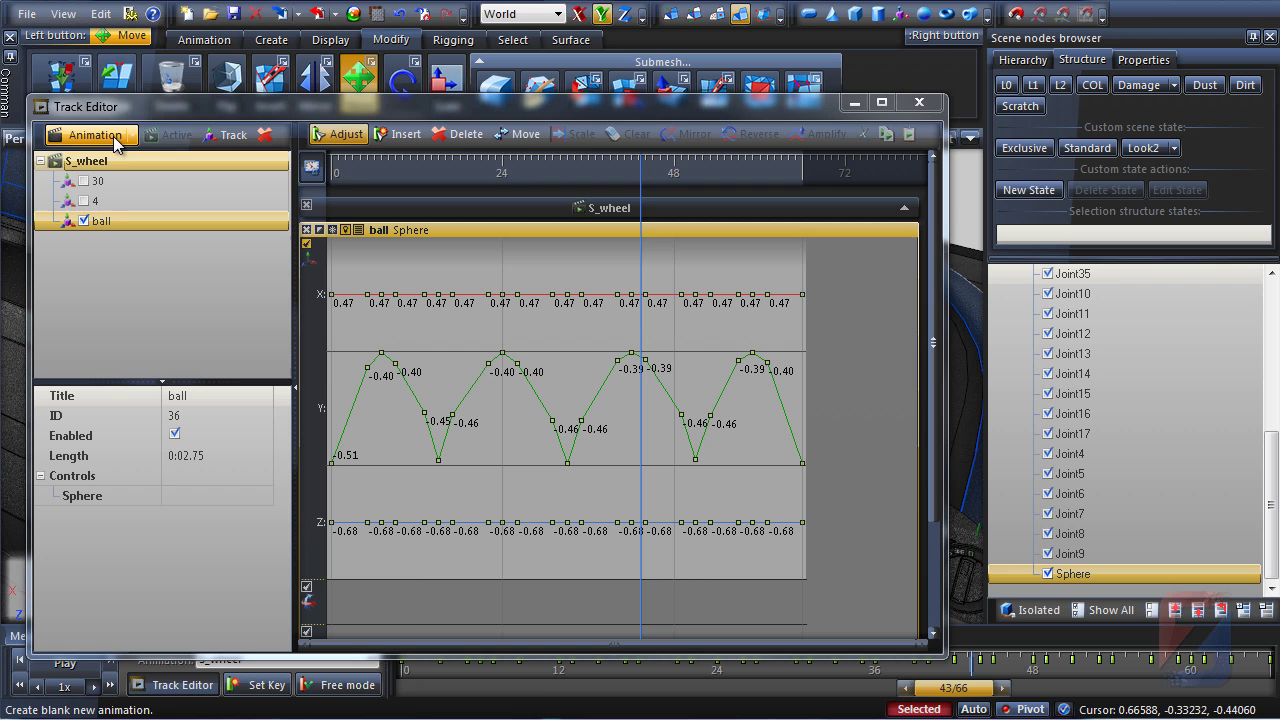
click(113, 136)
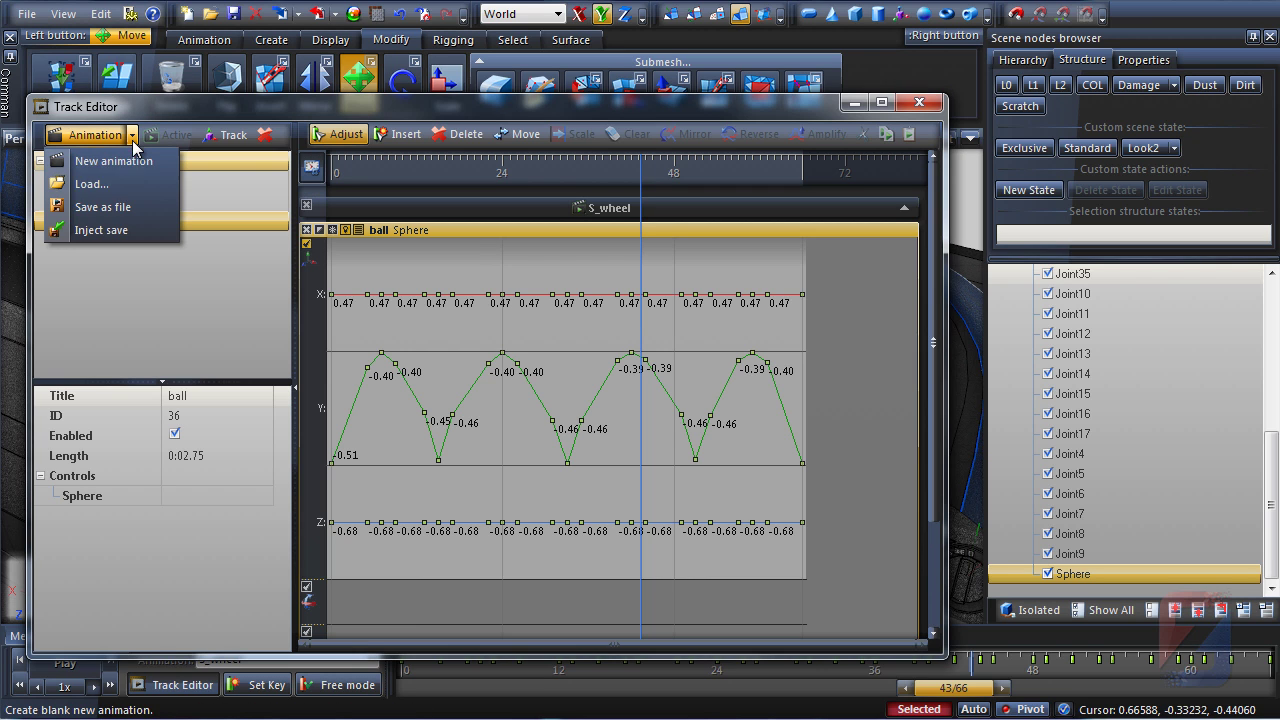
click(108, 207)
click(396, 310)
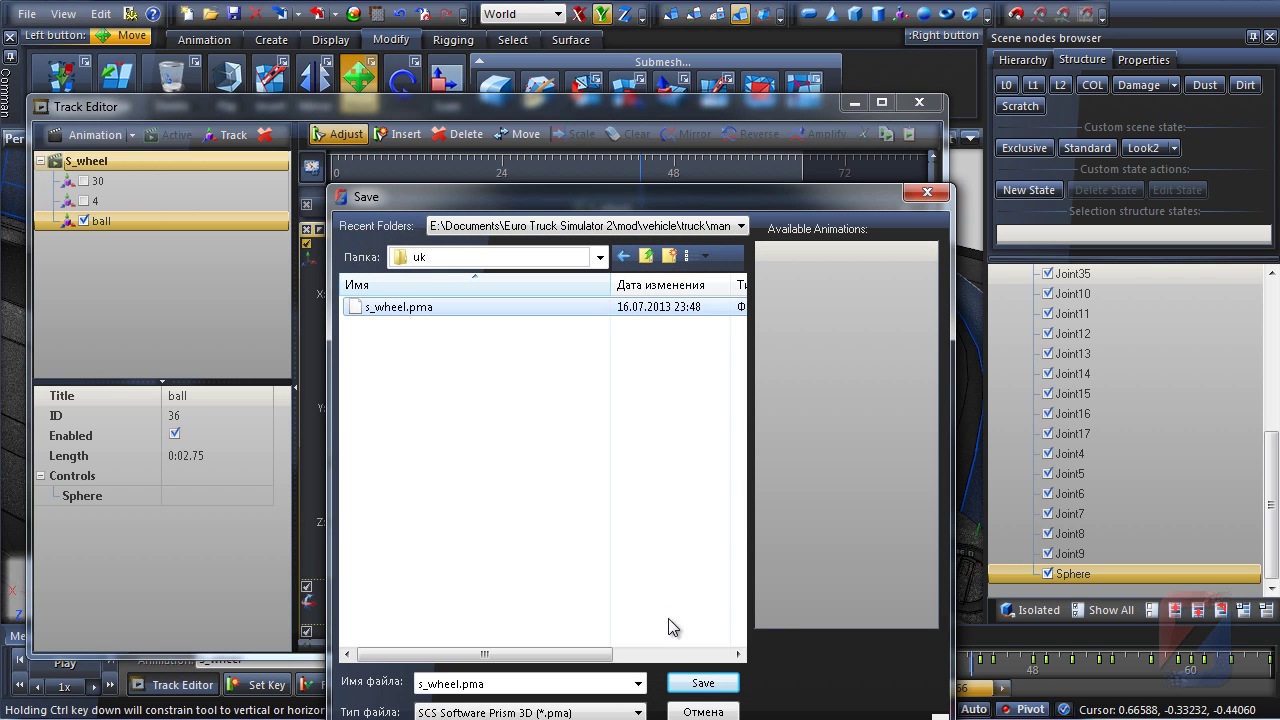
drag(643, 189, 632, 119)
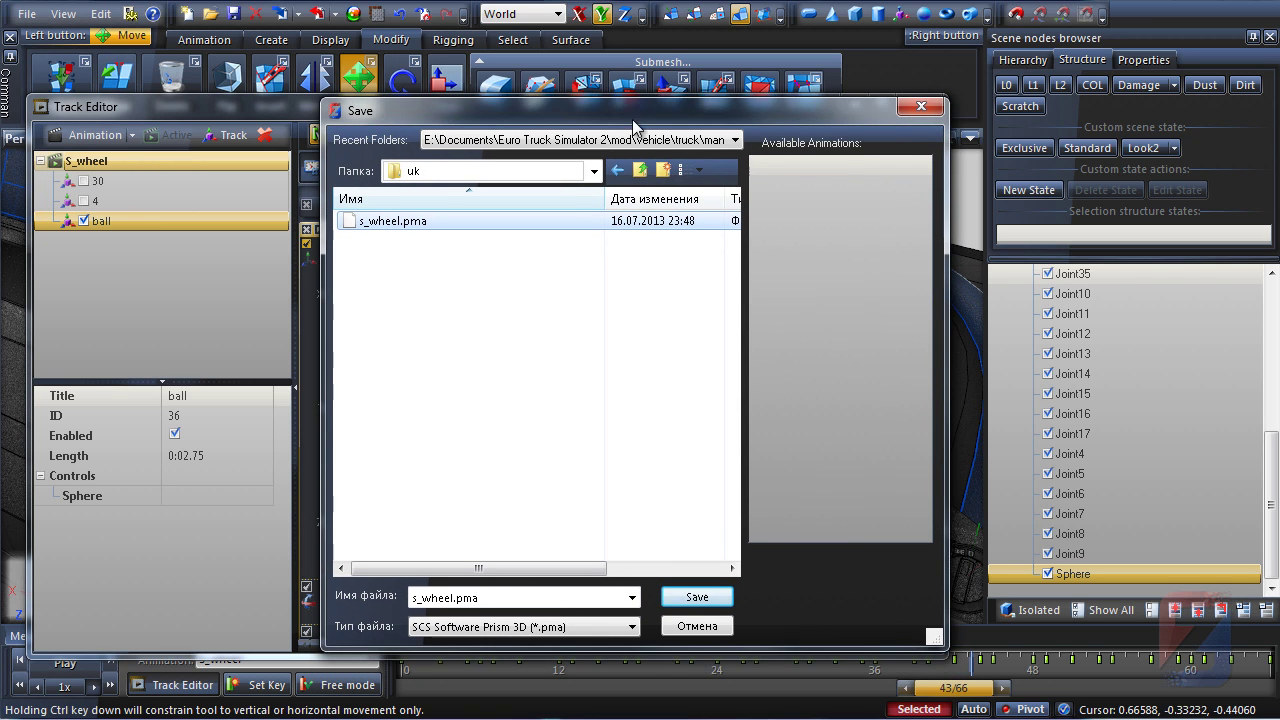
click(695, 598)
click(698, 432)
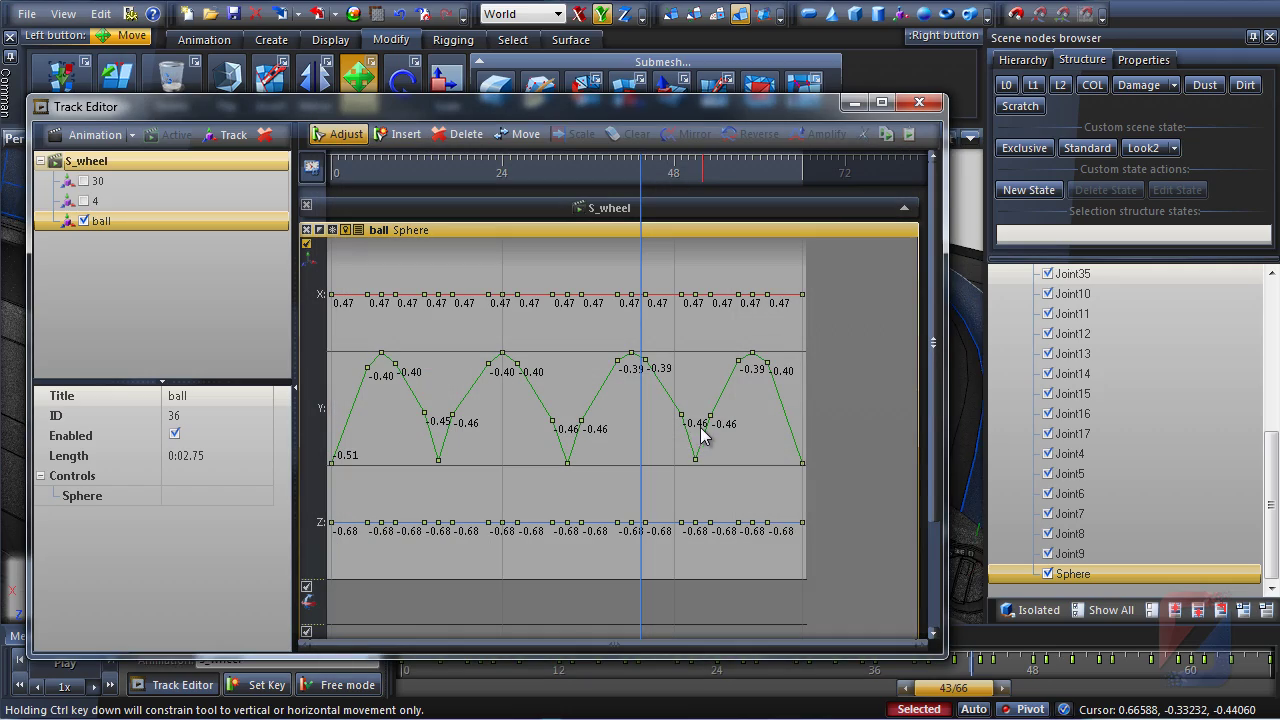
Step: Export the model as anim.pmd in SCS Software Prism 3D format, version ETS2 1.4.x, to the uk folder, replacing the existing file
click(852, 103)
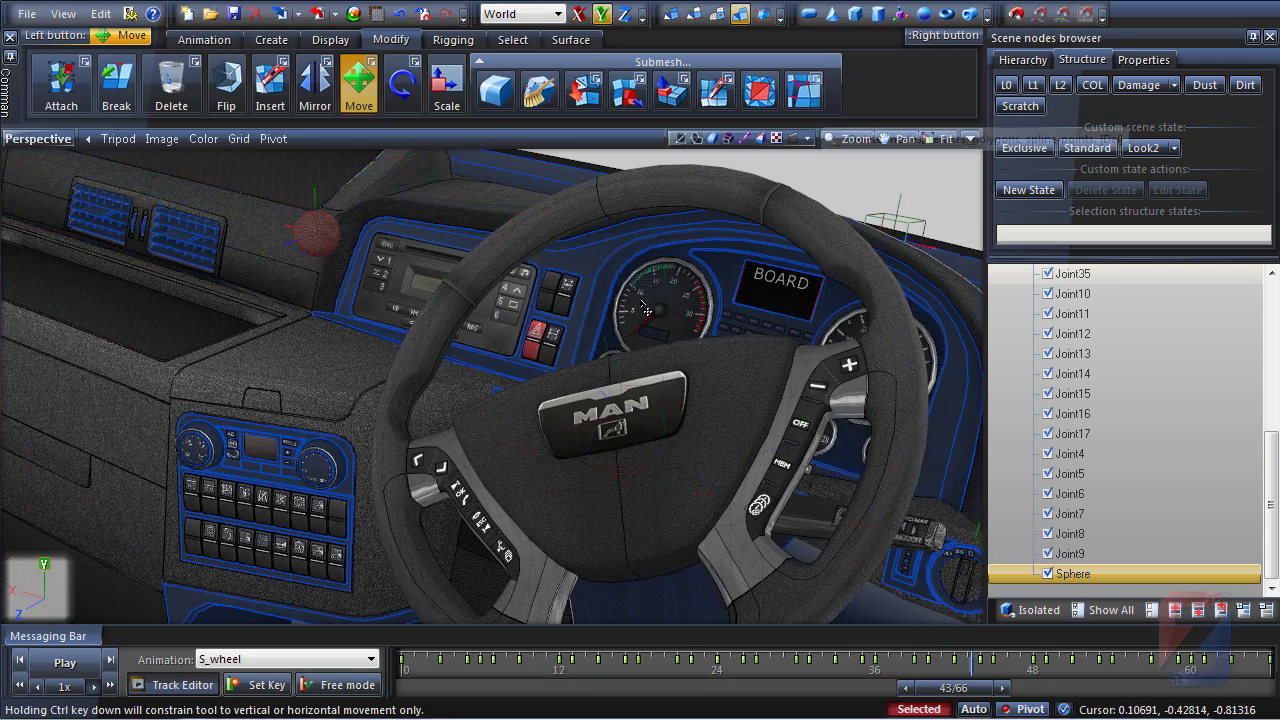
scroll(646, 309, down, 3)
click(320, 14)
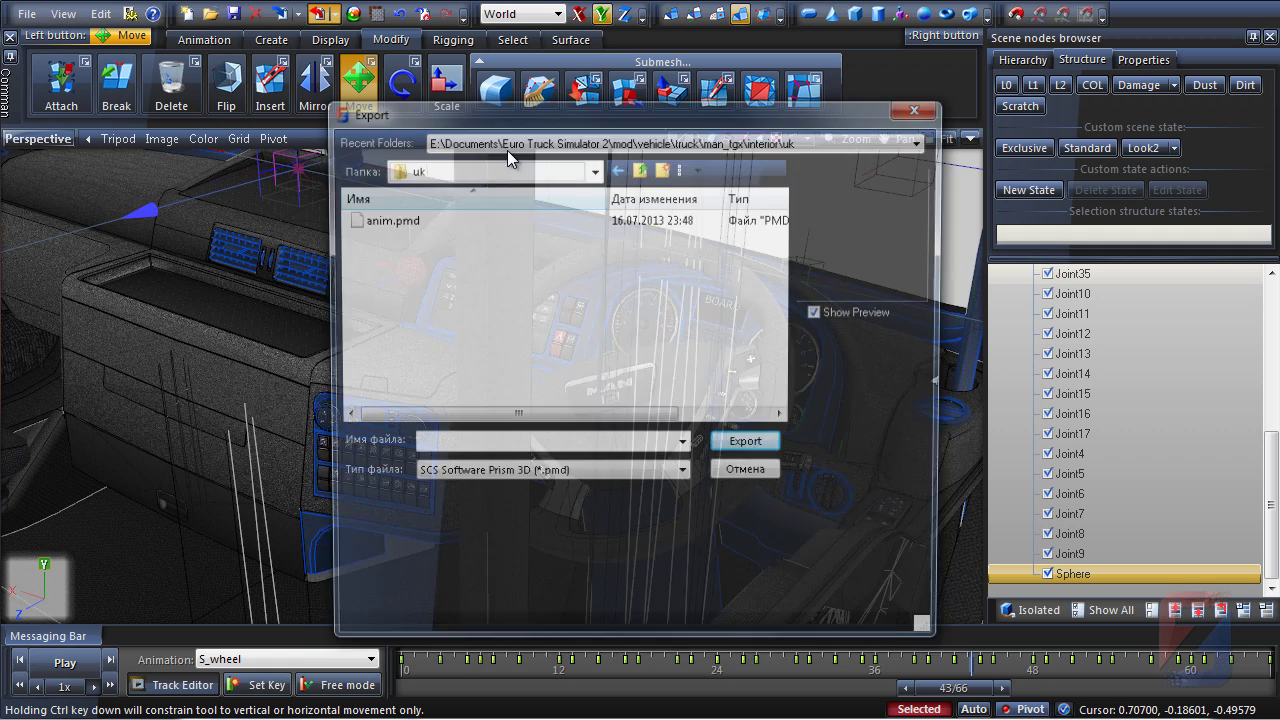
click(384, 220)
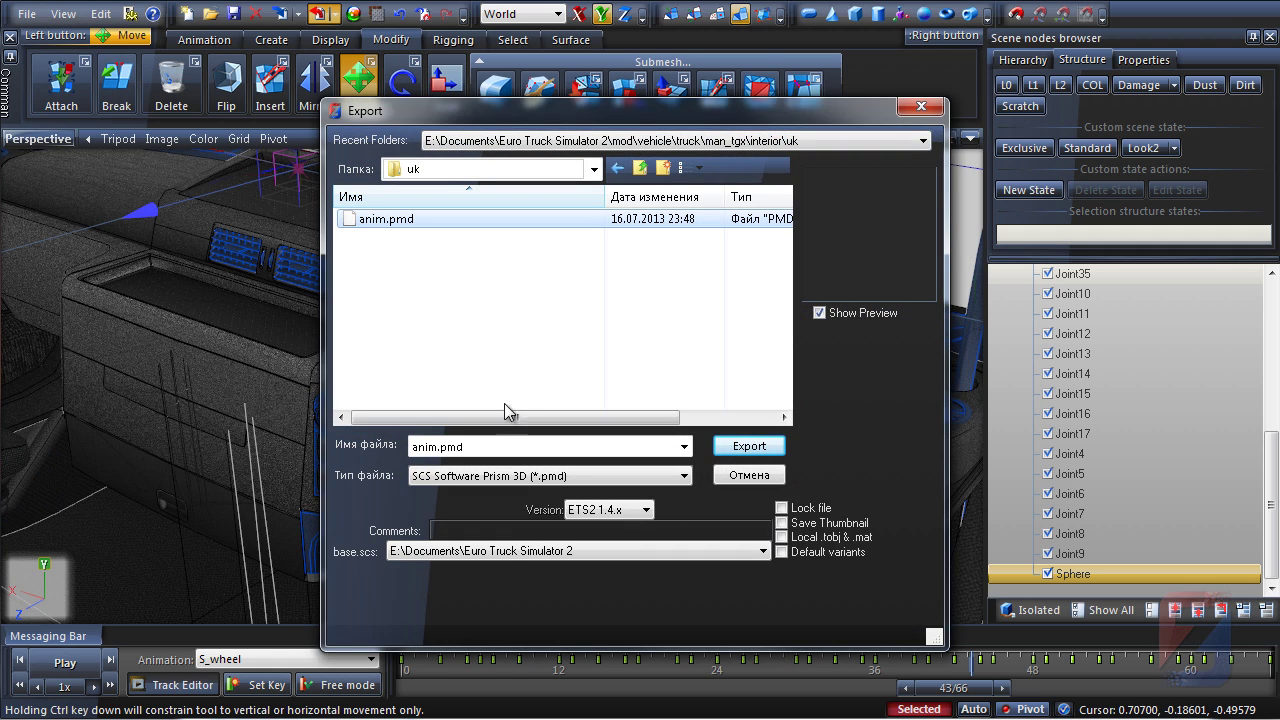
key(Return)
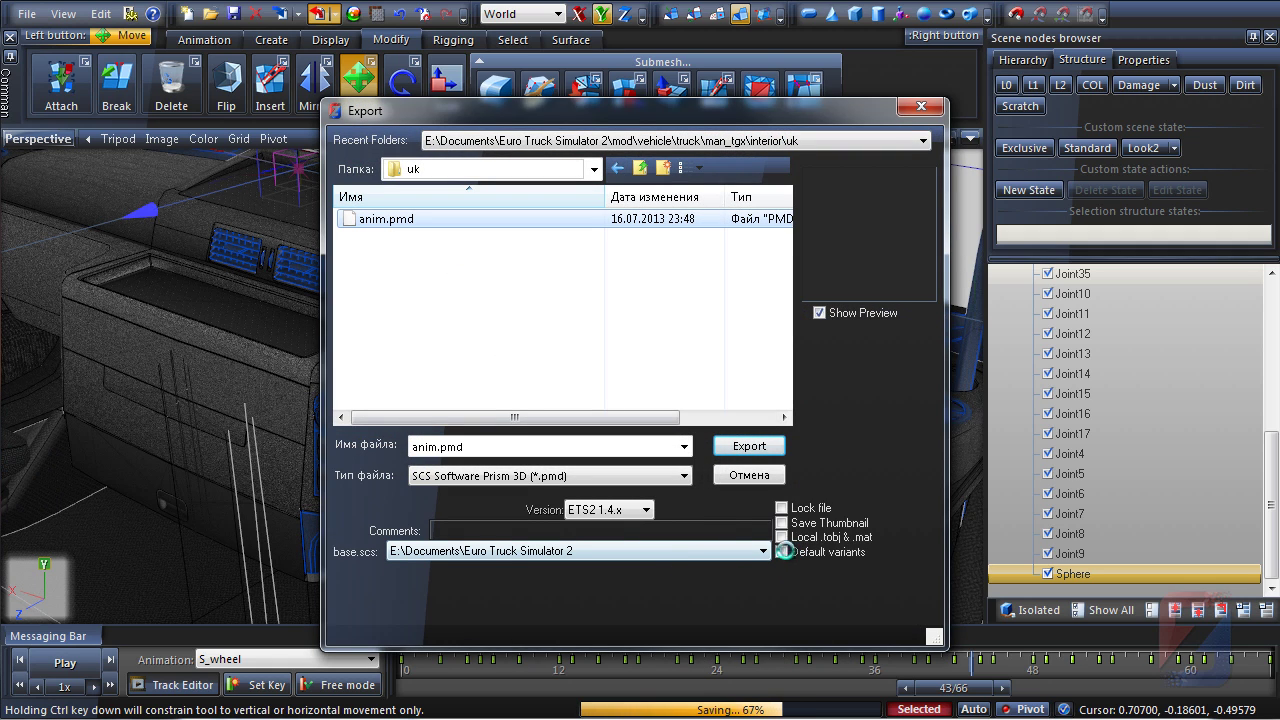
click(743, 452)
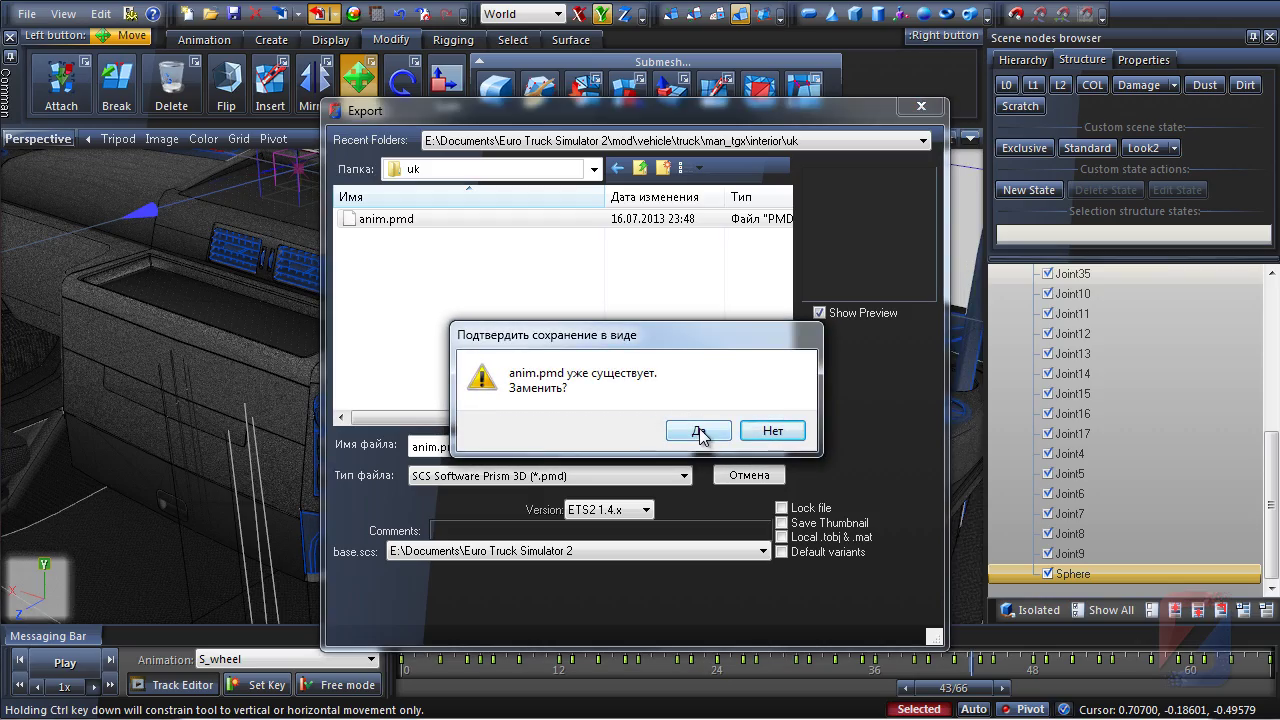
click(699, 432)
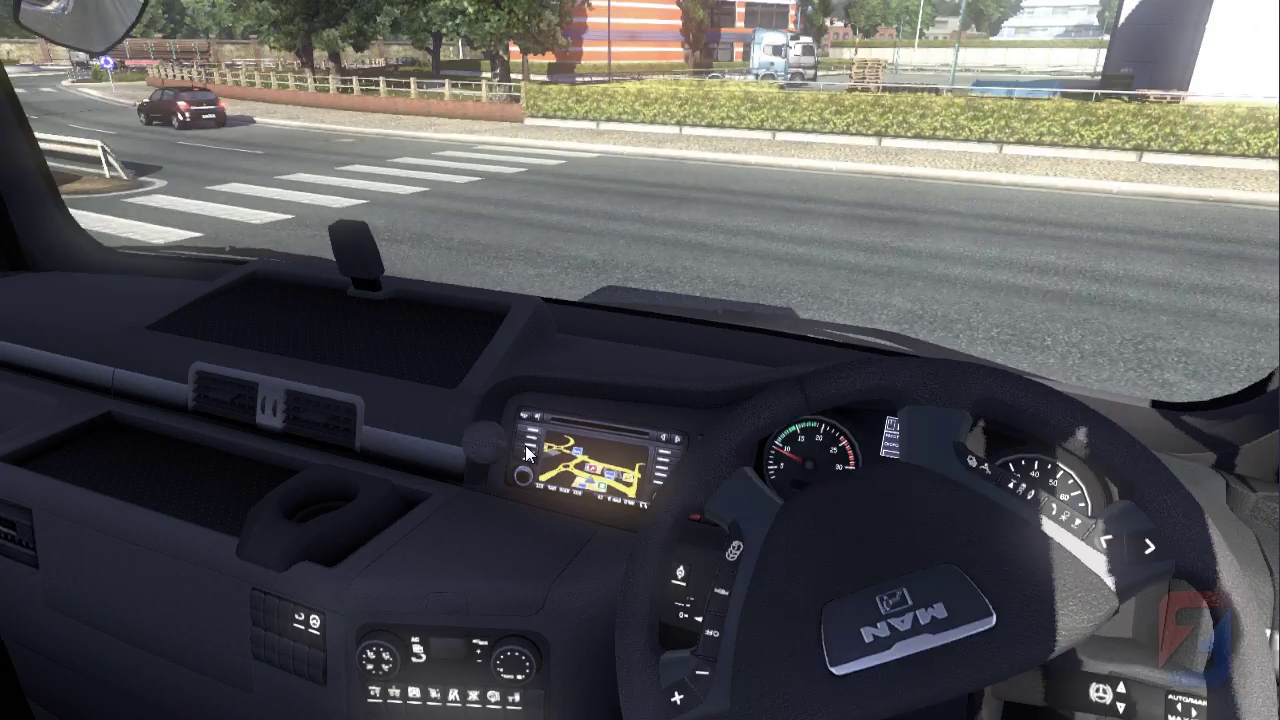